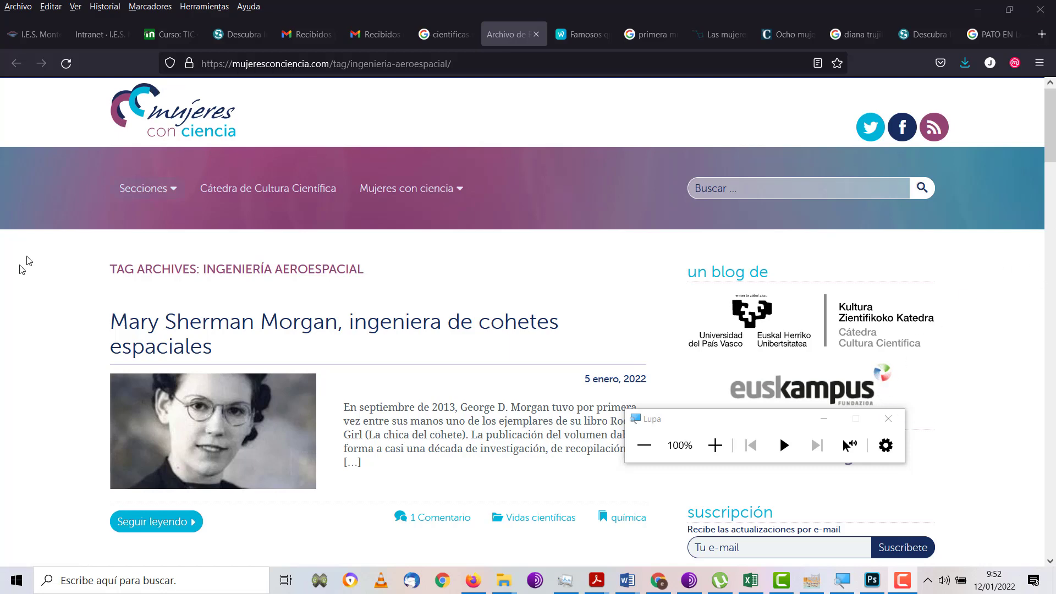
Browse the Ingeniería aeroespacial tag archive posts and select its full URL in the address bar.
scroll(7, 344, "down", 1)
scroll(7, 344, "down", 3)
scroll(7, 344, "down", 1)
scroll(8, 343, "down", 1)
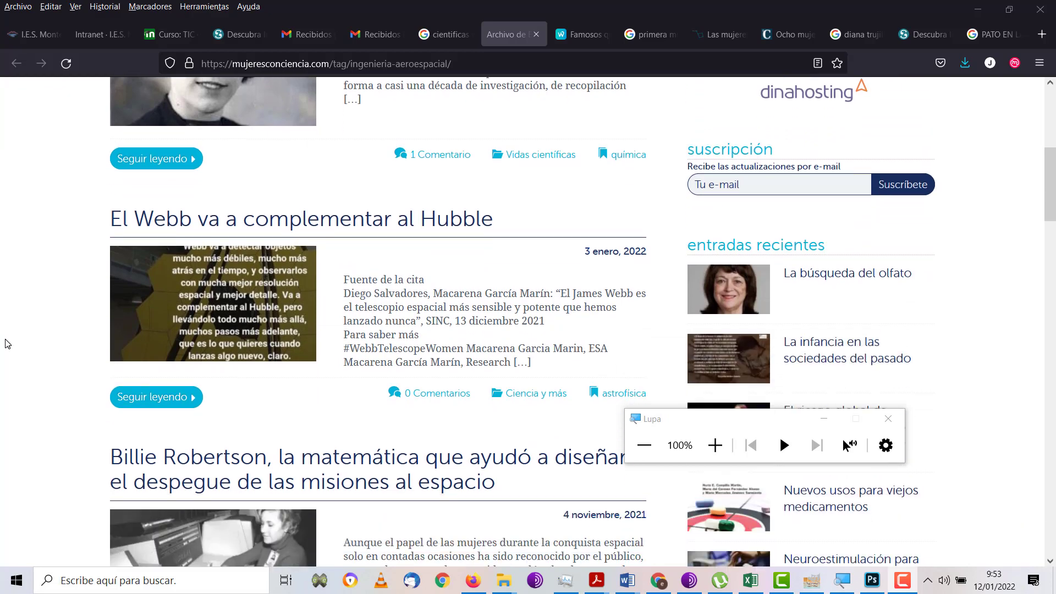
scroll(7, 344, "up", 6)
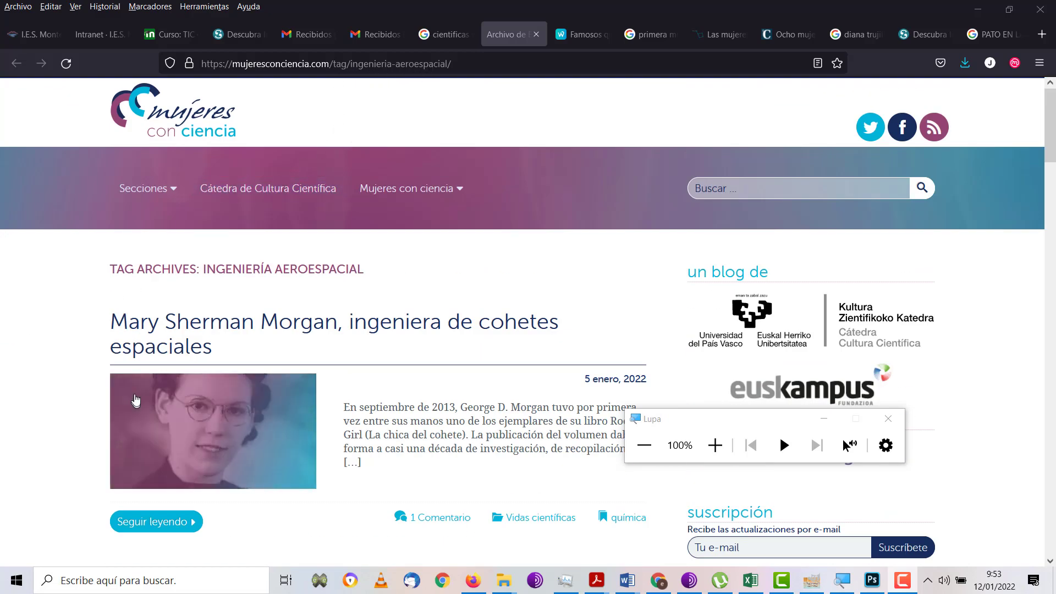
left_click(382, 66)
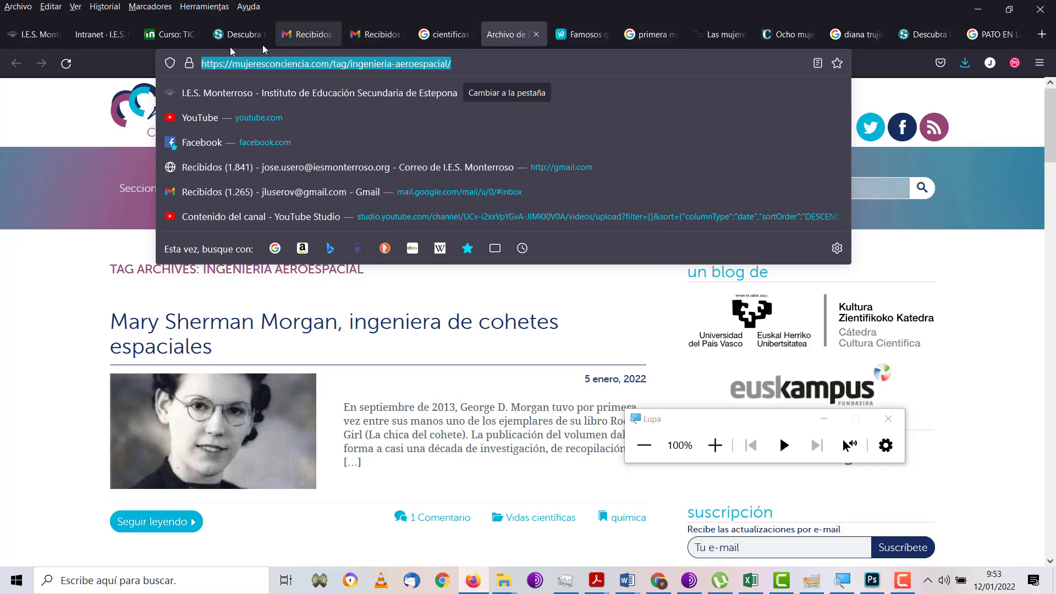
Add a URL resource to Tema 6 and paste the tag archive address as URL externa.
left_click(176, 35)
scroll(385, 343, "down", 2)
scroll(440, 330, "up", 4)
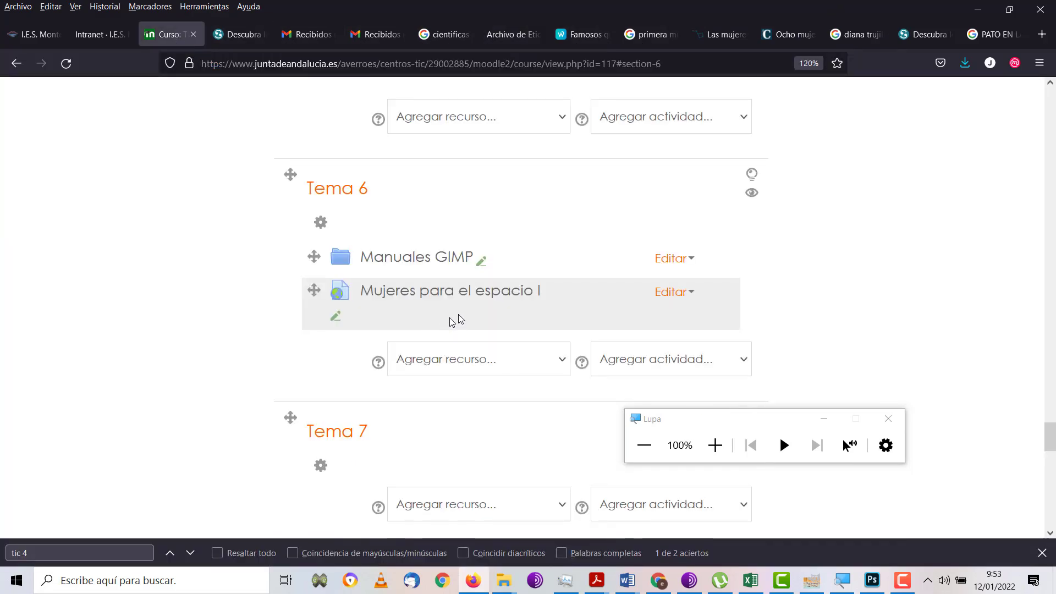
left_click(531, 363)
left_click(501, 329)
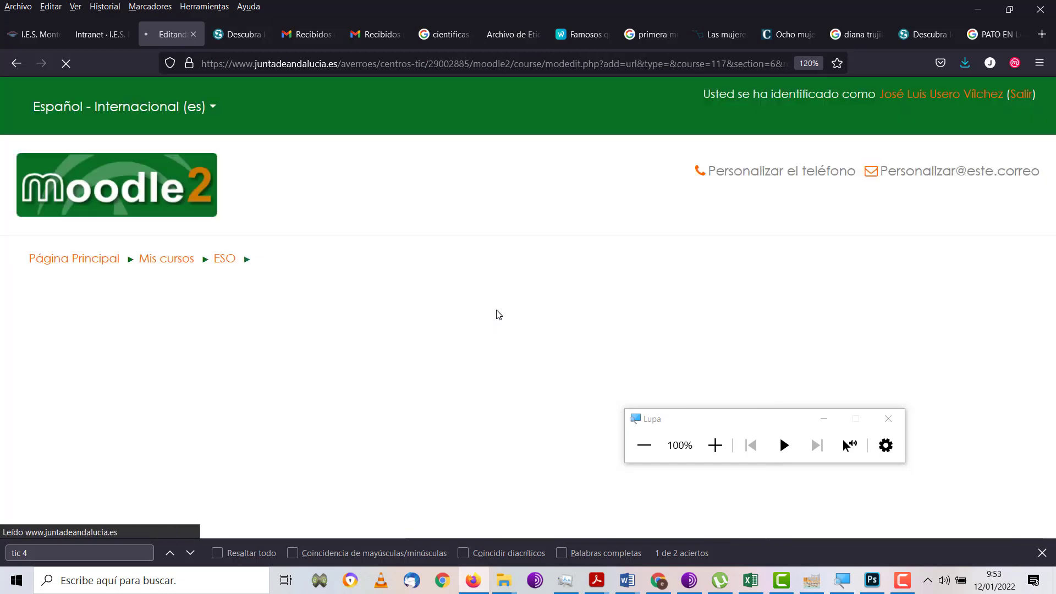
scroll(499, 315, "down", 5)
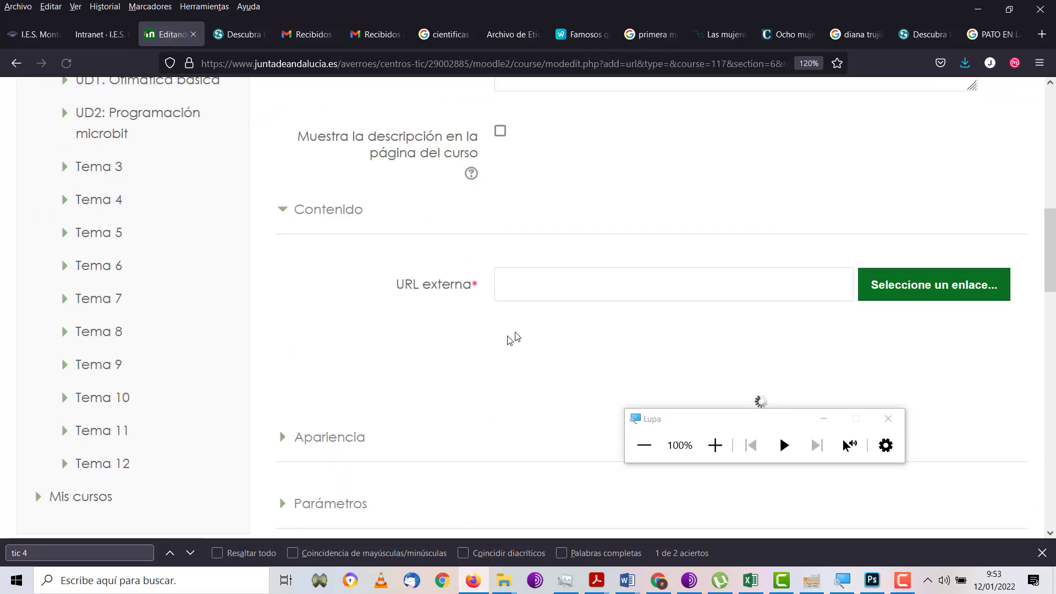
left_click(525, 295)
type("https://mujeresconciencia.com/tag/ingenieria-aeroespacial/")
Name the resource 'Mujeres con ciencia Aeroespacial'.
scroll(562, 276, "up", 5)
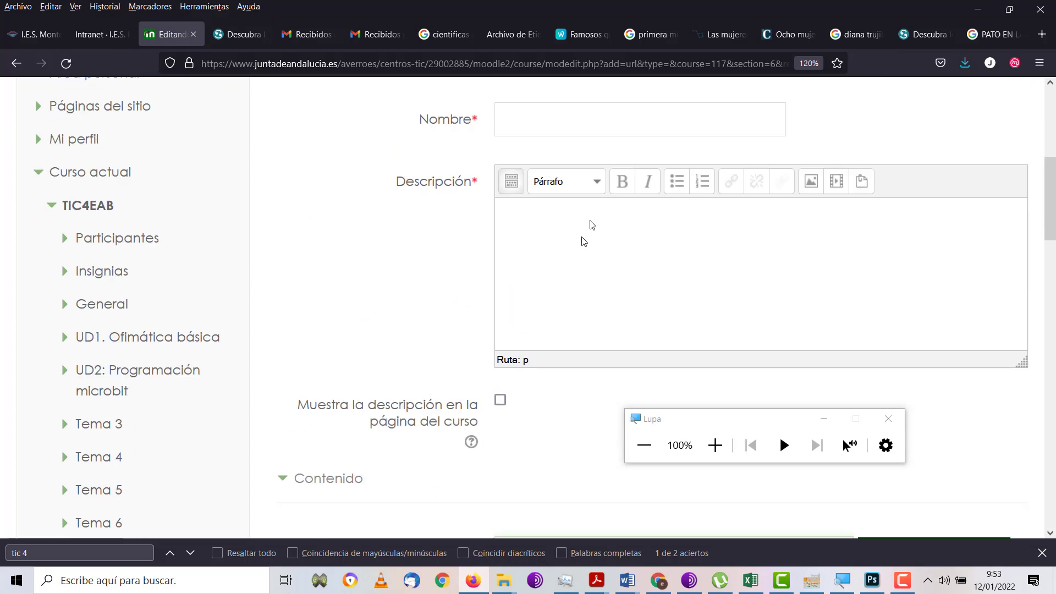
left_click(600, 126)
type("mUE")
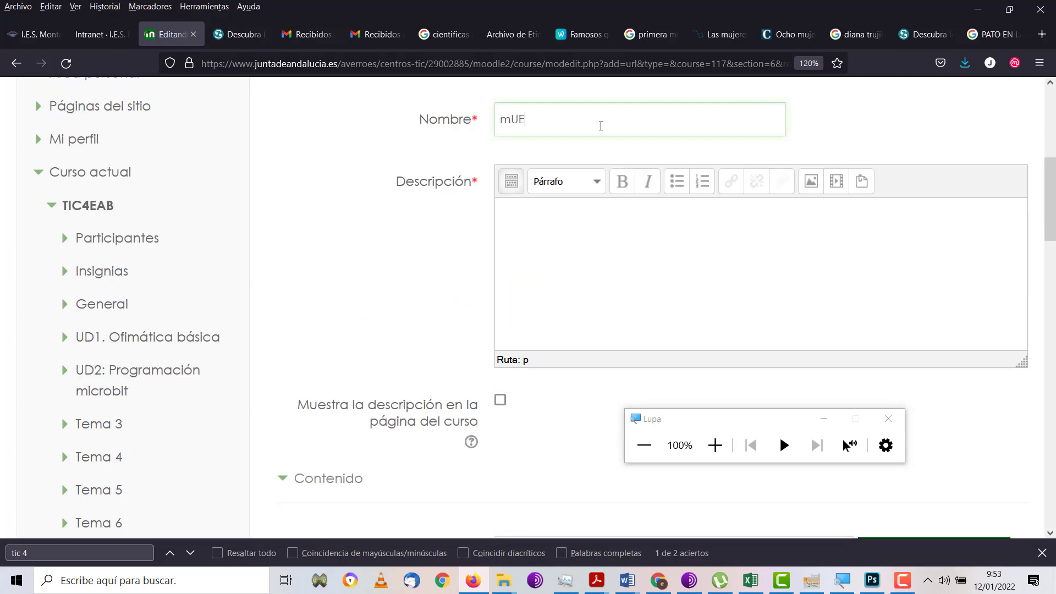
key("BackSpace")
key("BackSpace")
key("BackSpace")
key("Caps_Lock")
type("Mujeres con c")
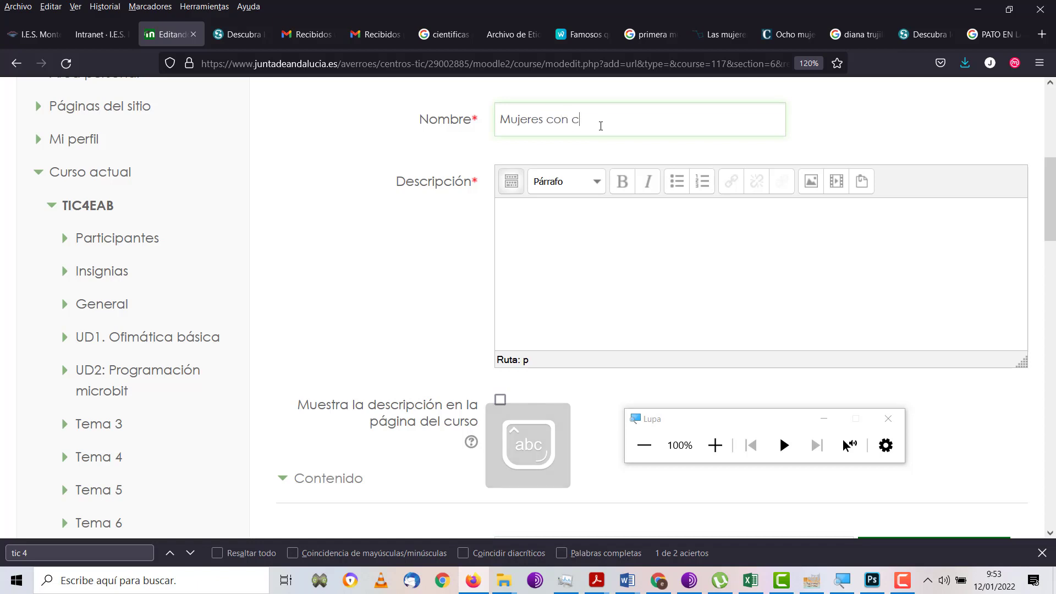
type("iencia Aeroespacial")
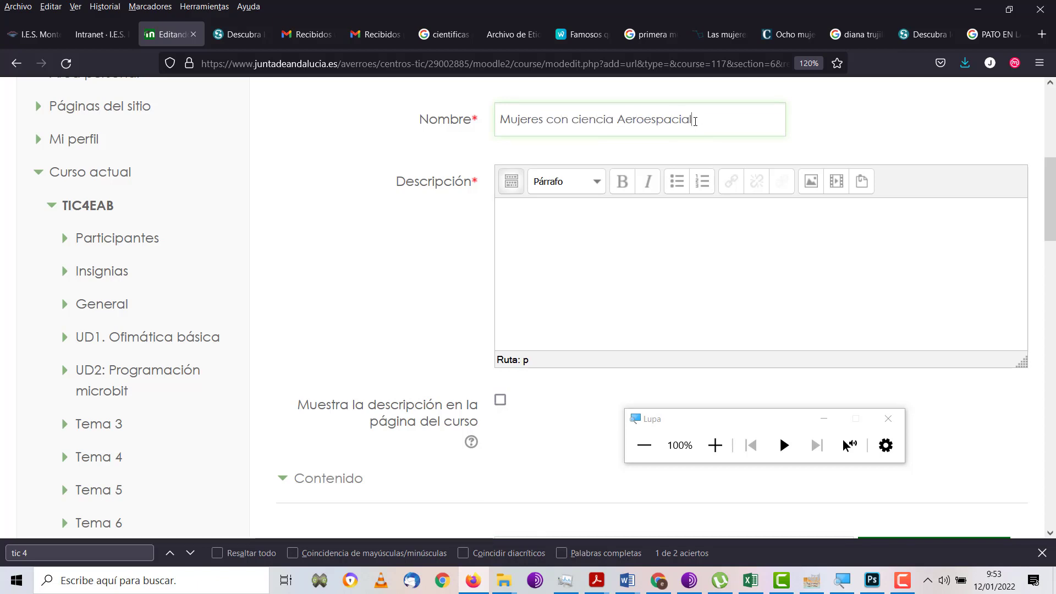
Reuse the name as the description, then save and return to the course.
left_click_drag(694, 121, 363, 110)
key("ctrl+c")
left_click(605, 237)
key("ctrl+v")
scroll(491, 235, "down", 6)
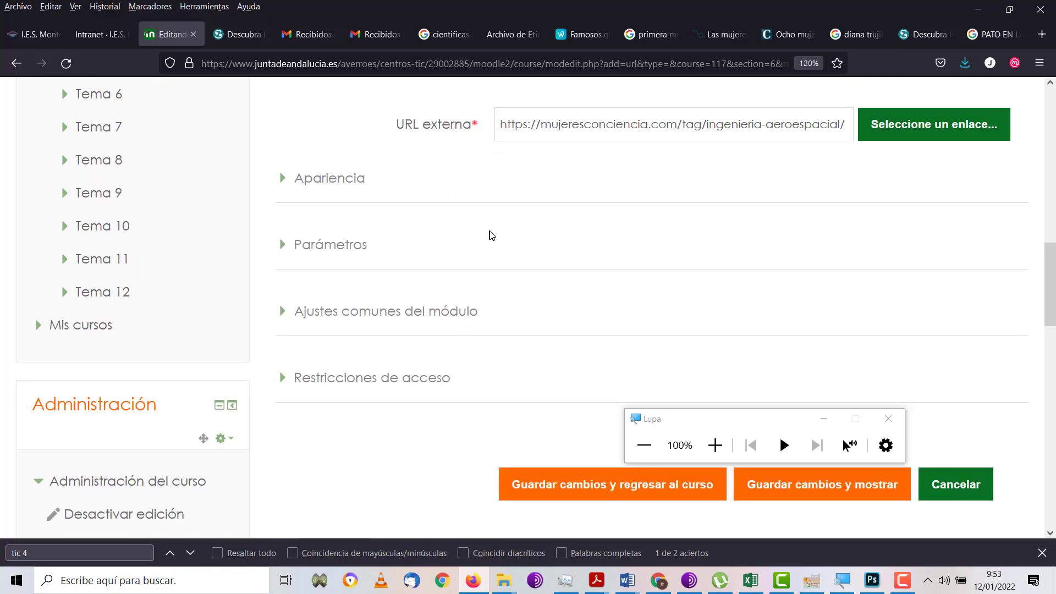
left_click(581, 485)
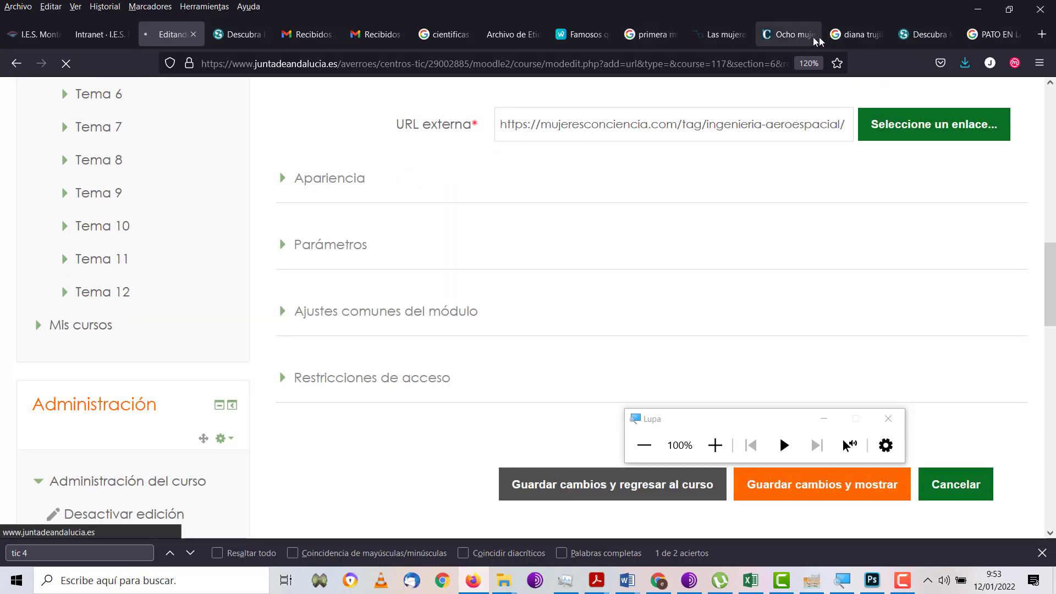
In the engineer's image results, preview the larepublica image and browse the related results.
left_click(845, 44)
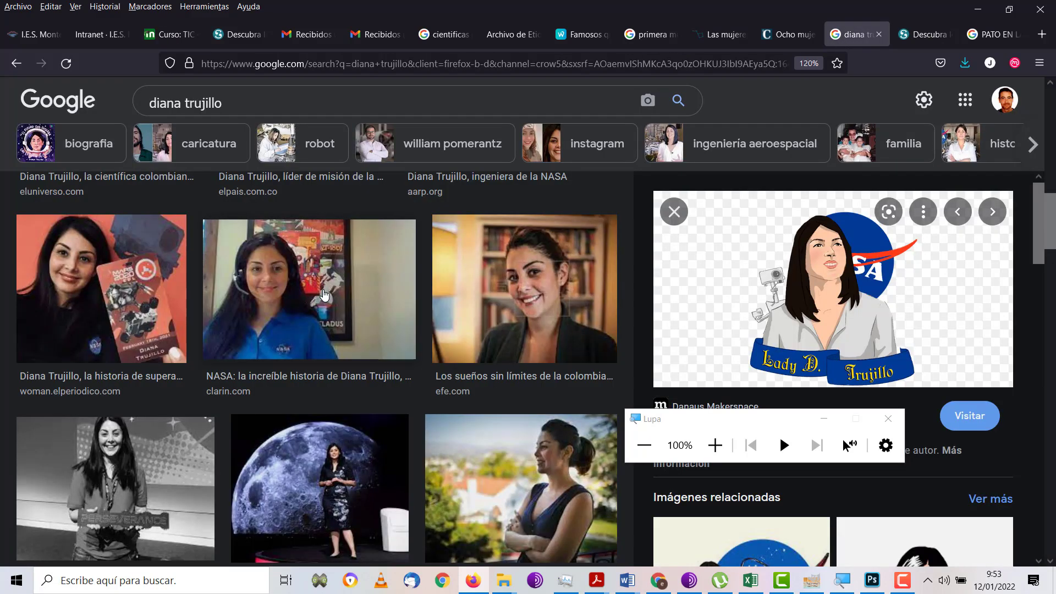
scroll(315, 271, "up", 5)
scroll(314, 272, "up", 3)
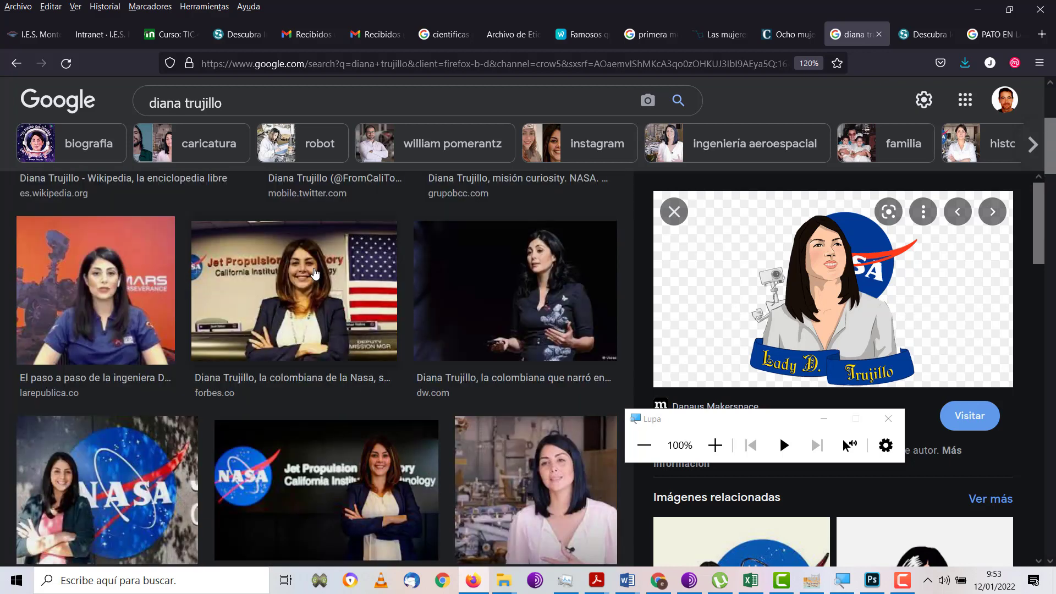
left_click(86, 303)
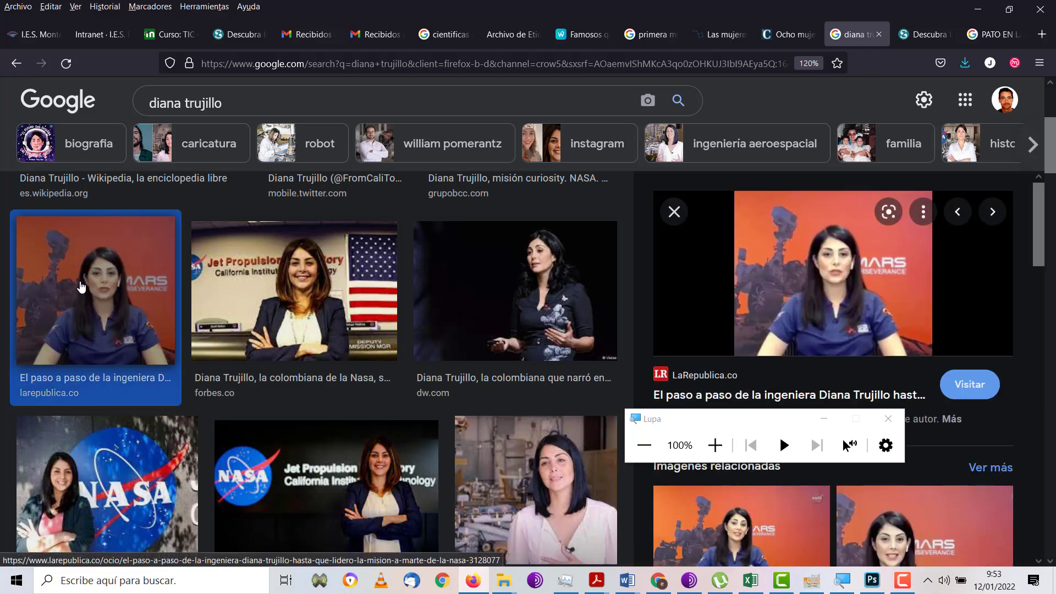
scroll(81, 287, "down", 4)
scroll(80, 289, "up", 2)
scroll(79, 292, "up", 4)
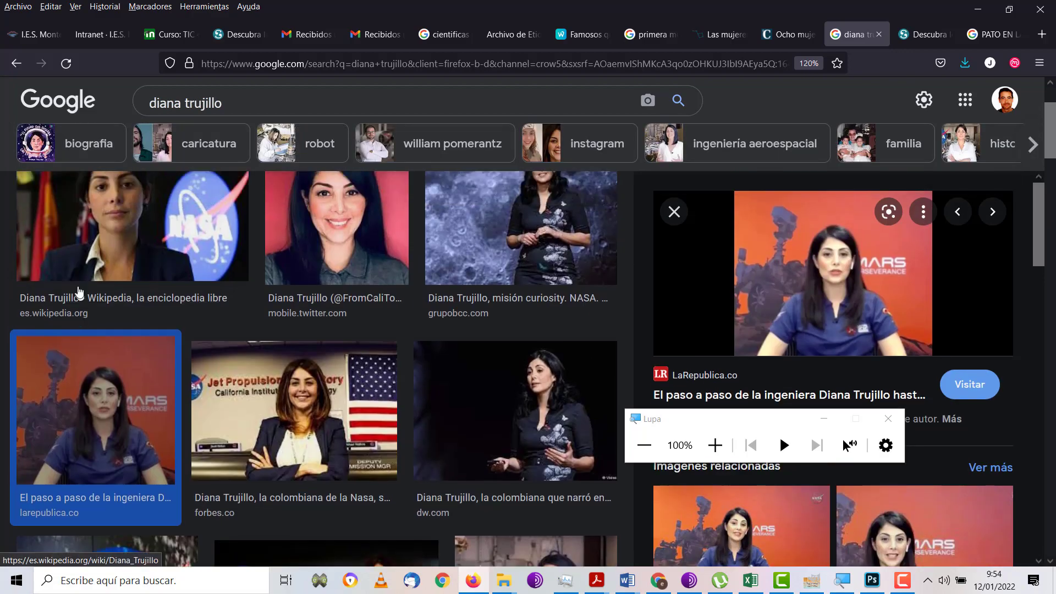
scroll(78, 291, "up", 2)
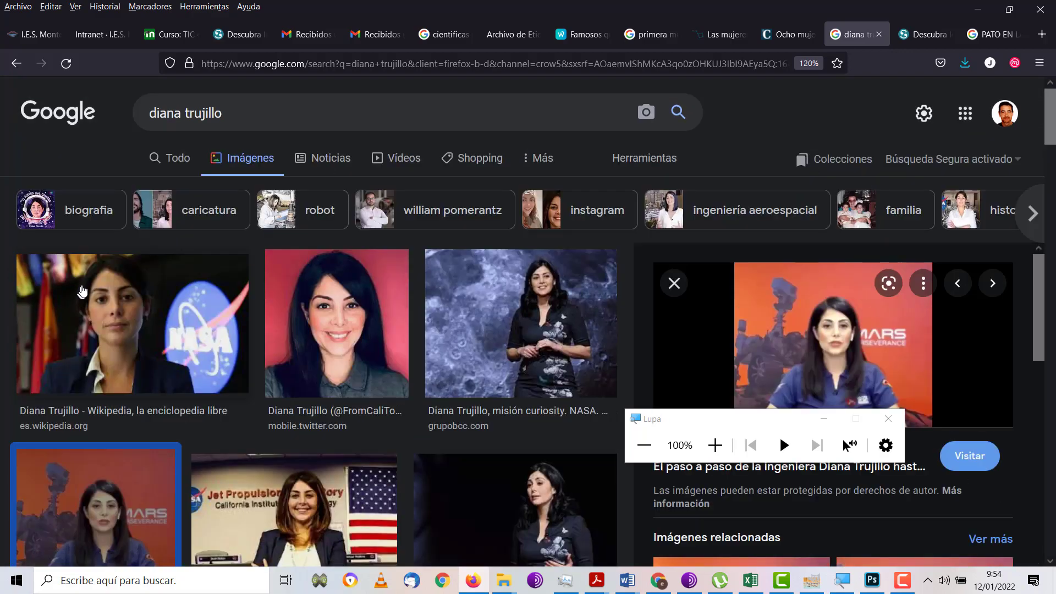
scroll(242, 283, "down", 5)
scroll(250, 282, "down", 1)
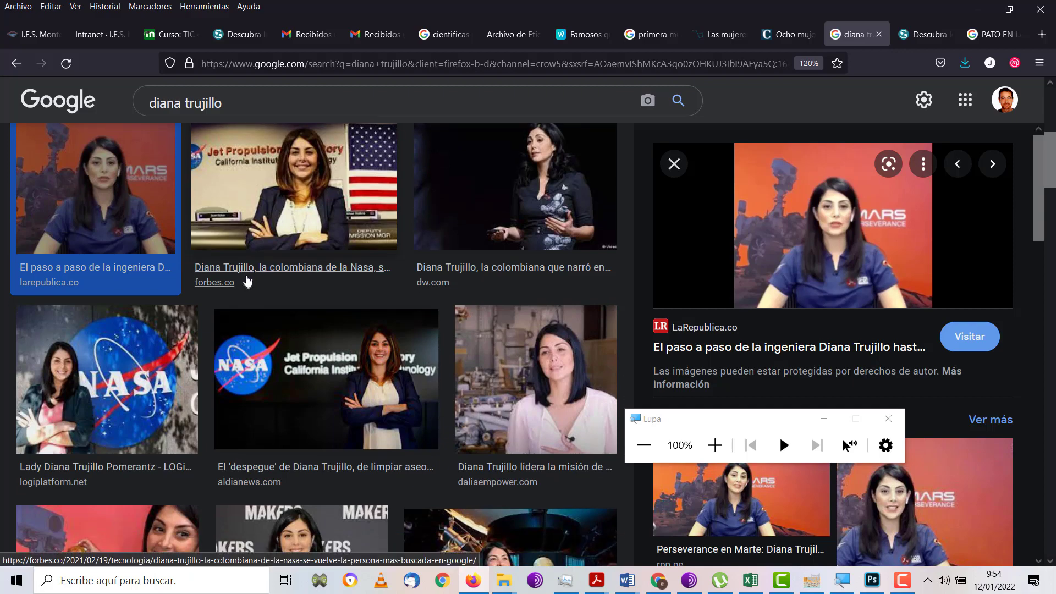
scroll(248, 278, "down", 1)
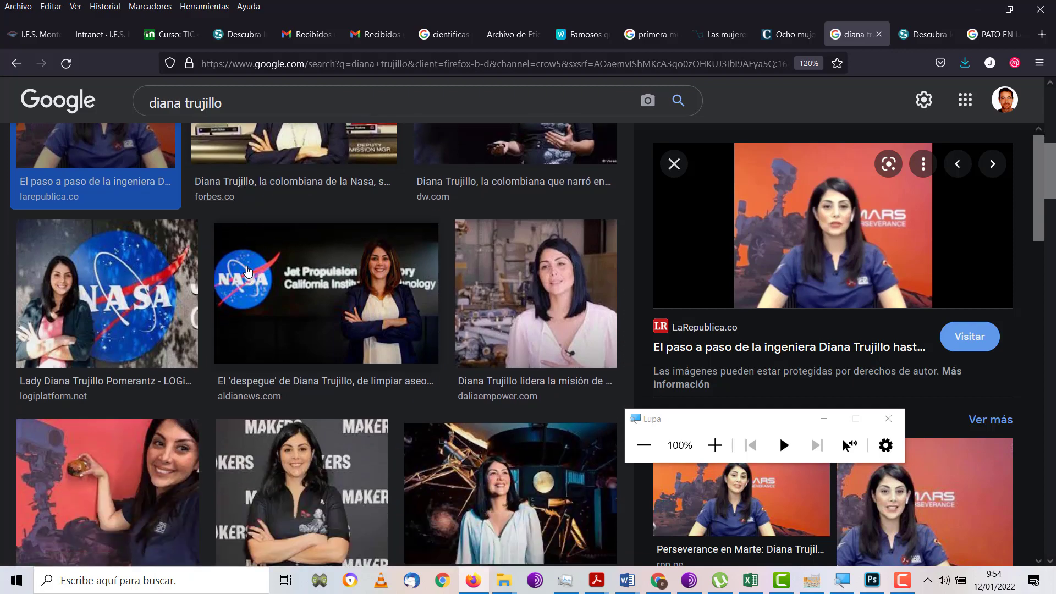
scroll(247, 270, "up", 5)
scroll(237, 262, "up", 2)
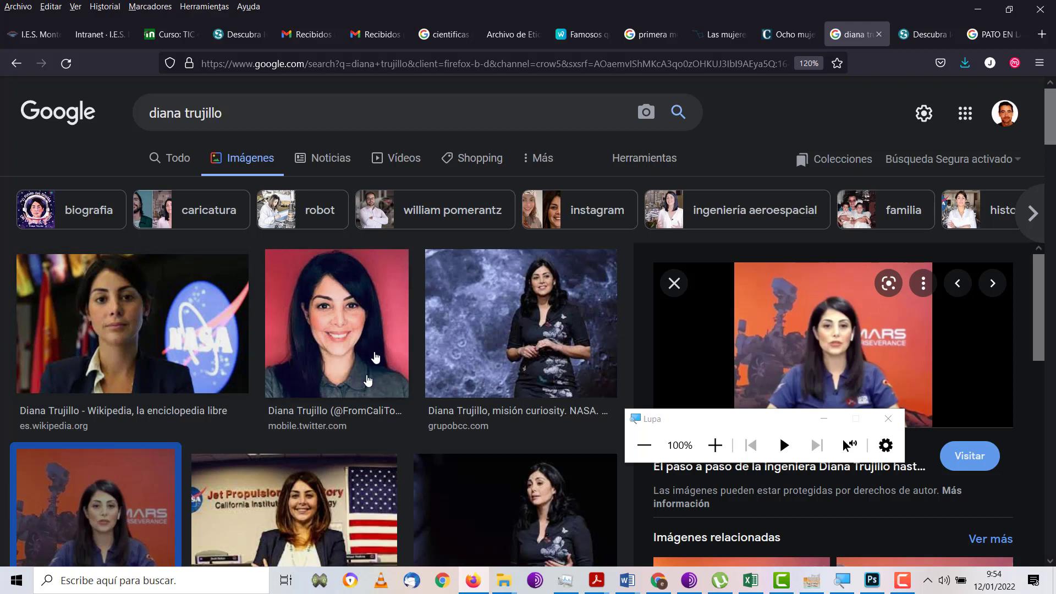
Open the Twitter profile and Wikipedia article results in new tabs.
right_click(354, 413)
left_click(401, 186)
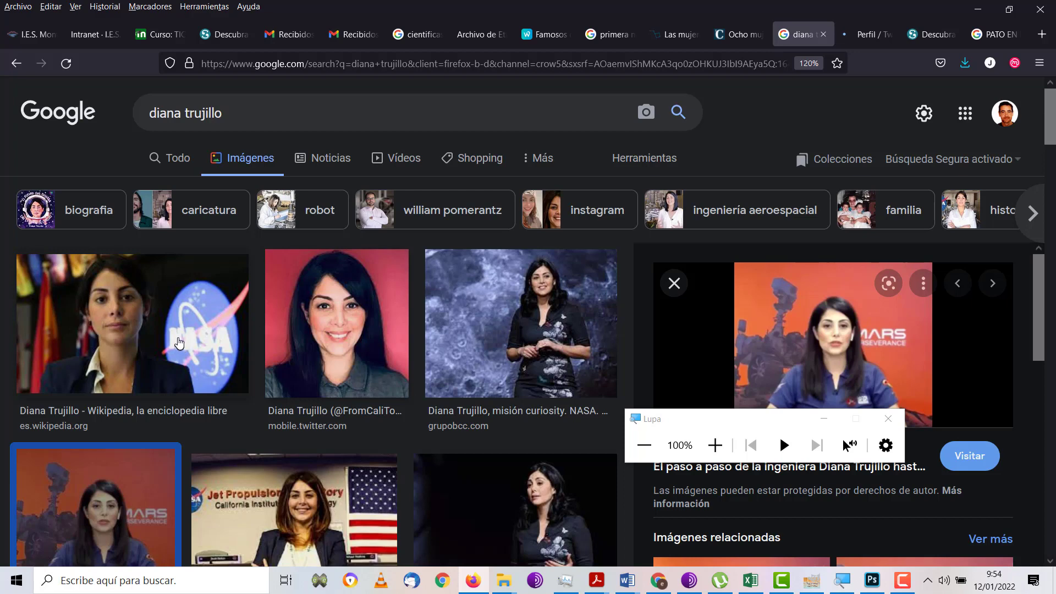
scroll(183, 321, "down", 2)
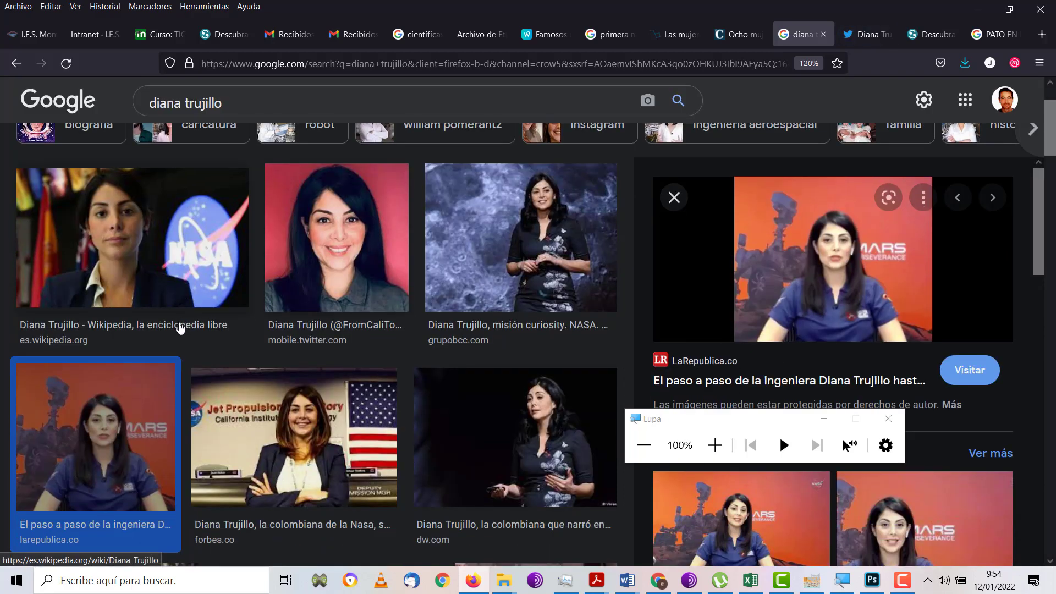
right_click(180, 326)
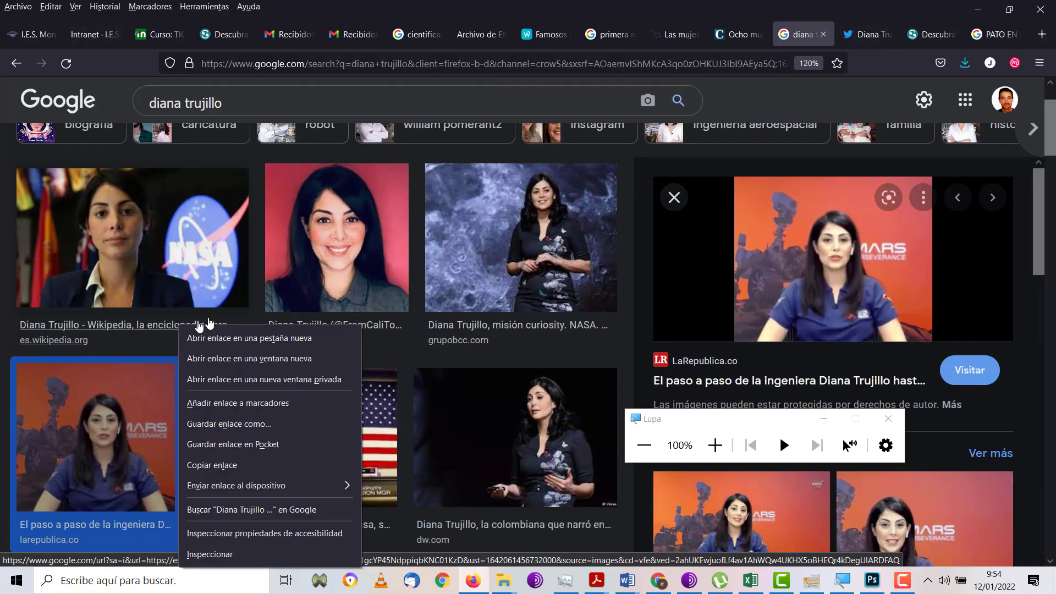
left_click(250, 337)
Move from the Twitter profile tab to the engineer's Spanish Wikipedia article.
left_click(802, 43)
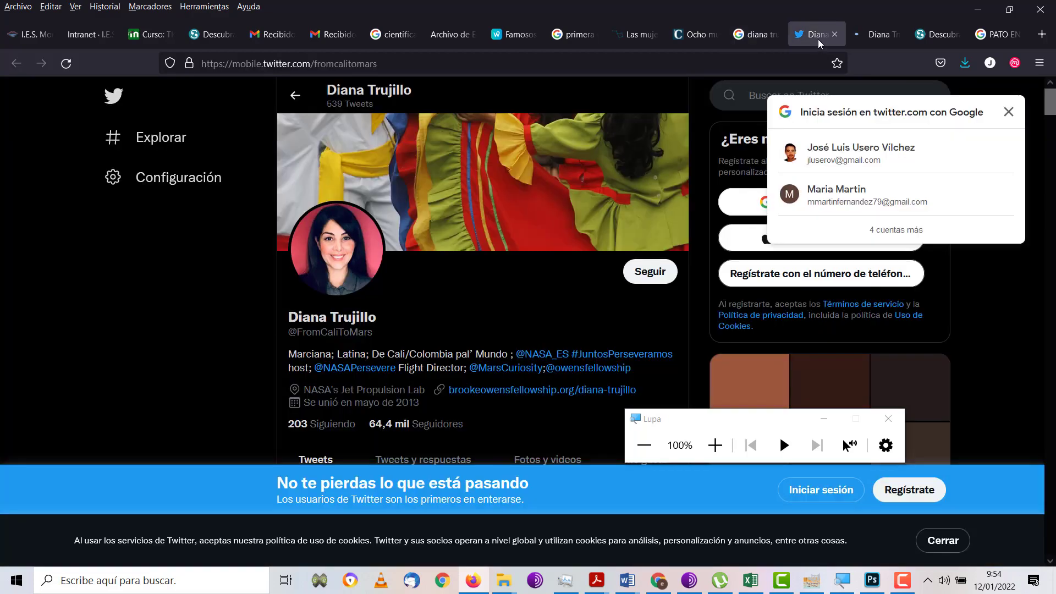
left_click(868, 36)
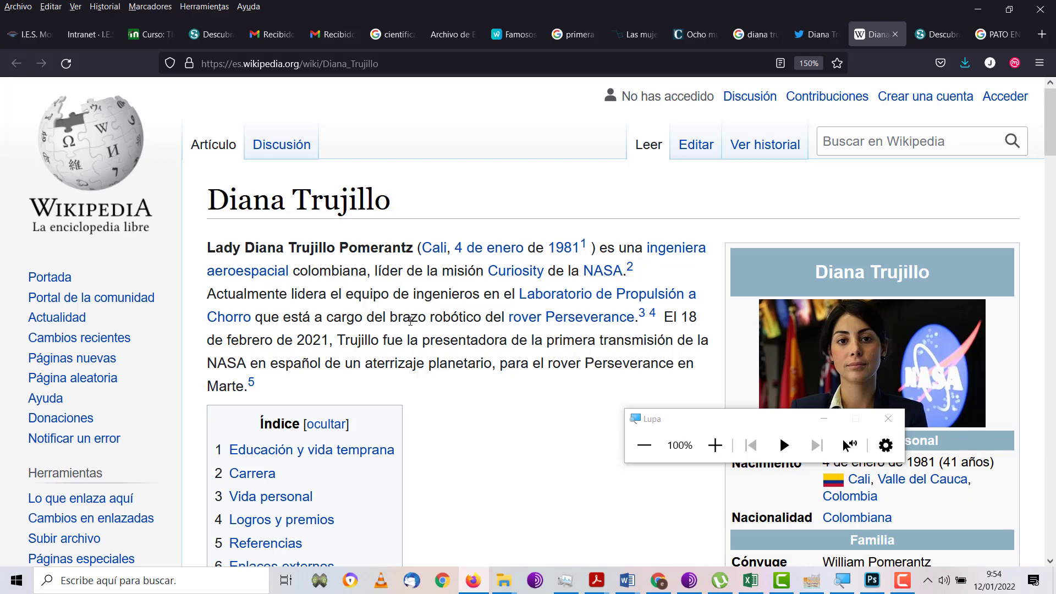
scroll(410, 321, "down", 2)
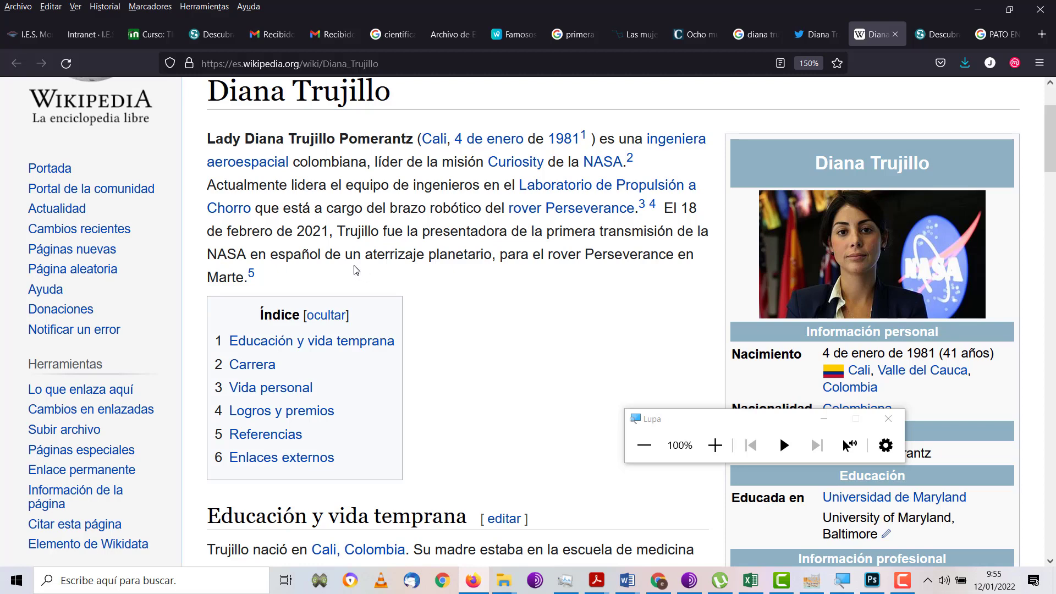
scroll(475, 183, "down", 3)
scroll(477, 182, "down", 2)
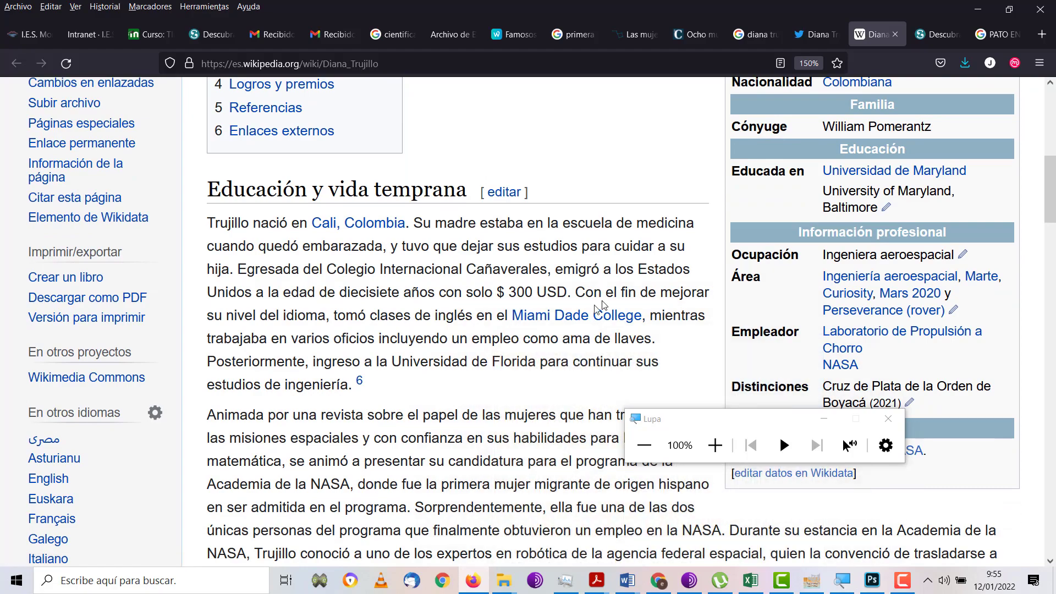
scroll(492, 293, "down", 3)
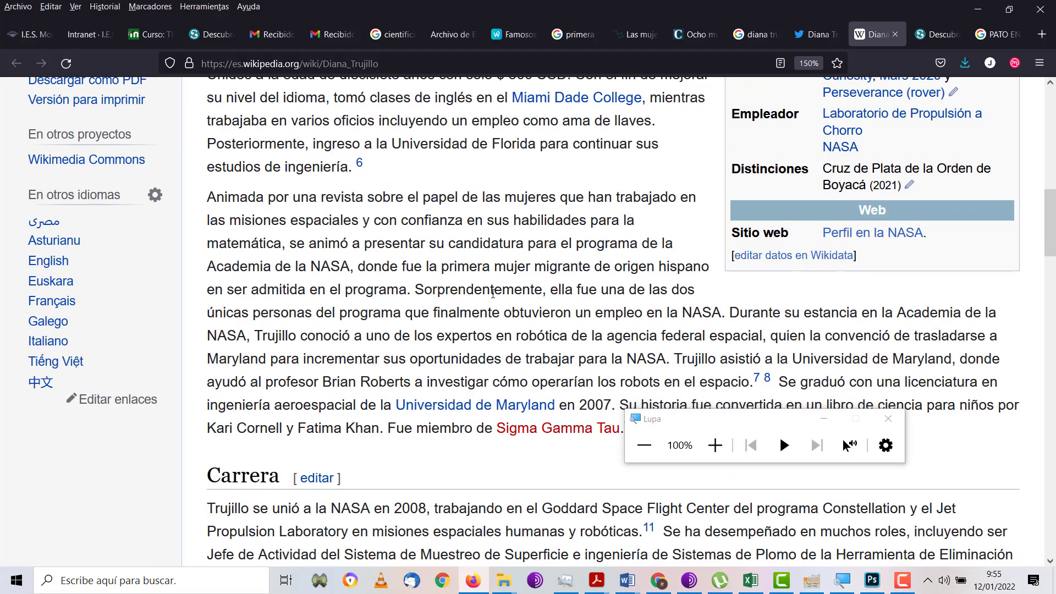
scroll(492, 293, "down", 6)
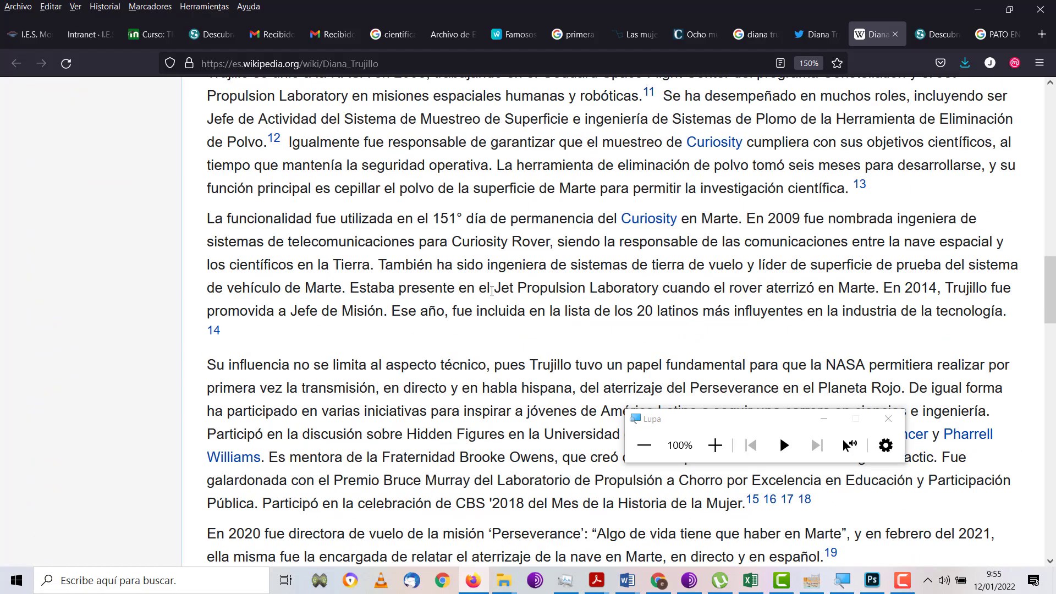
scroll(491, 291, "down", 10)
scroll(491, 292, "up", 15)
scroll(493, 264, "up", 10)
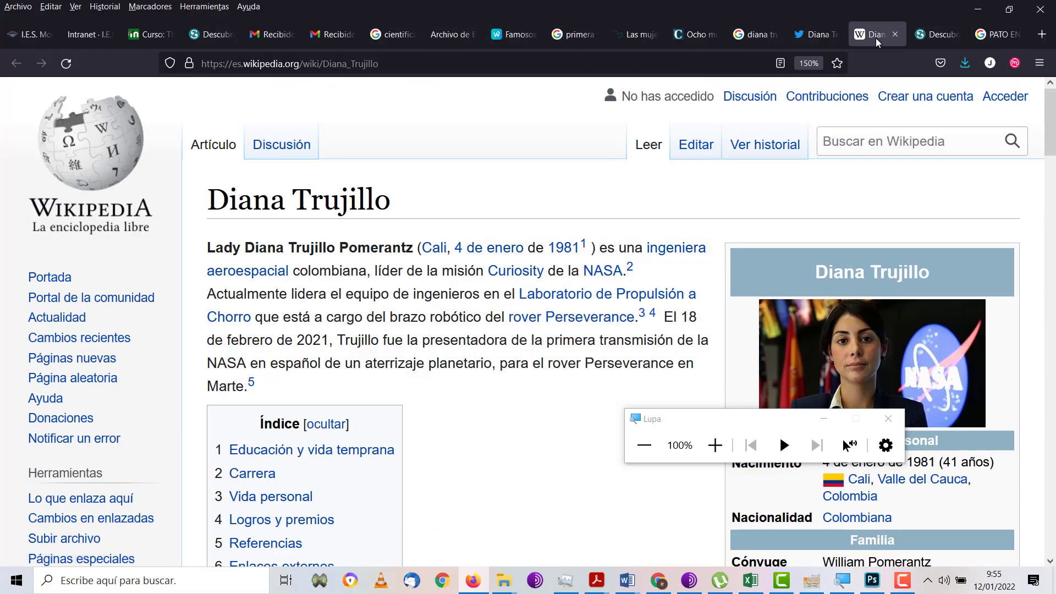
Try following Diana Trujillo, then sign in to Twitter with a Google account.
left_click(814, 35)
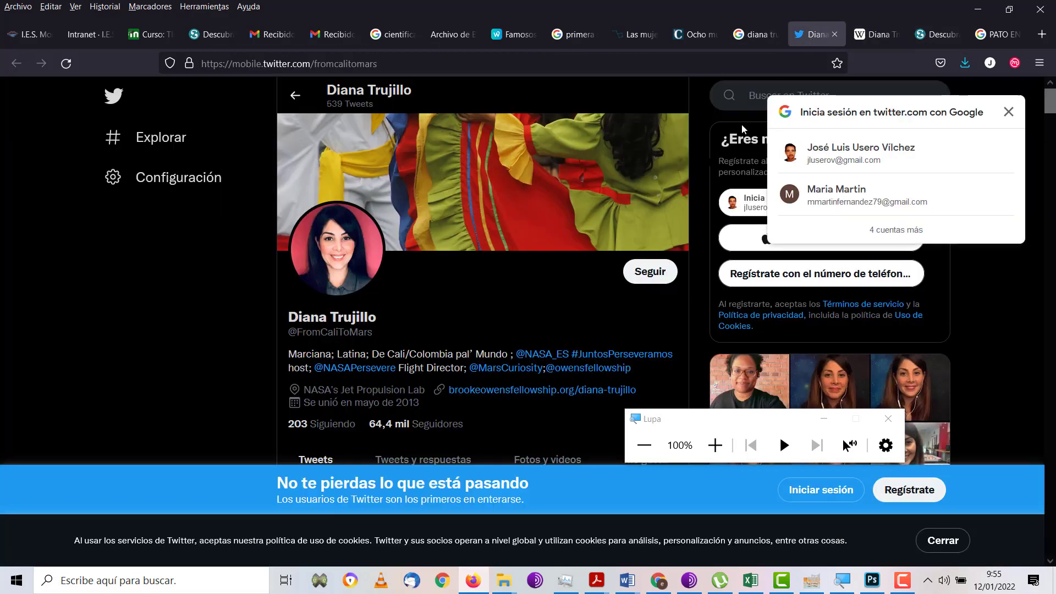
left_click(651, 273)
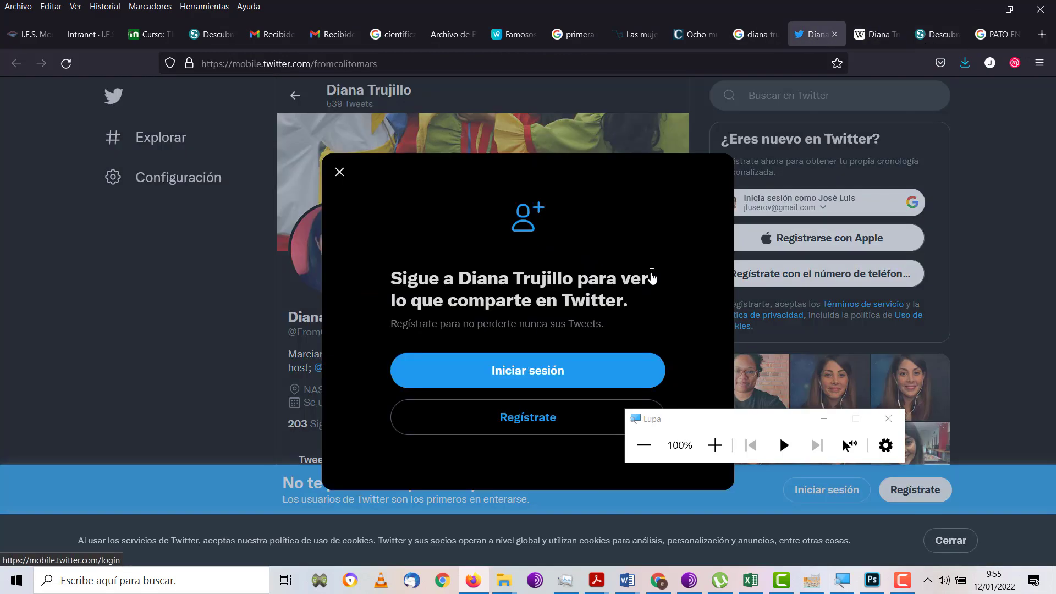
left_click(556, 369)
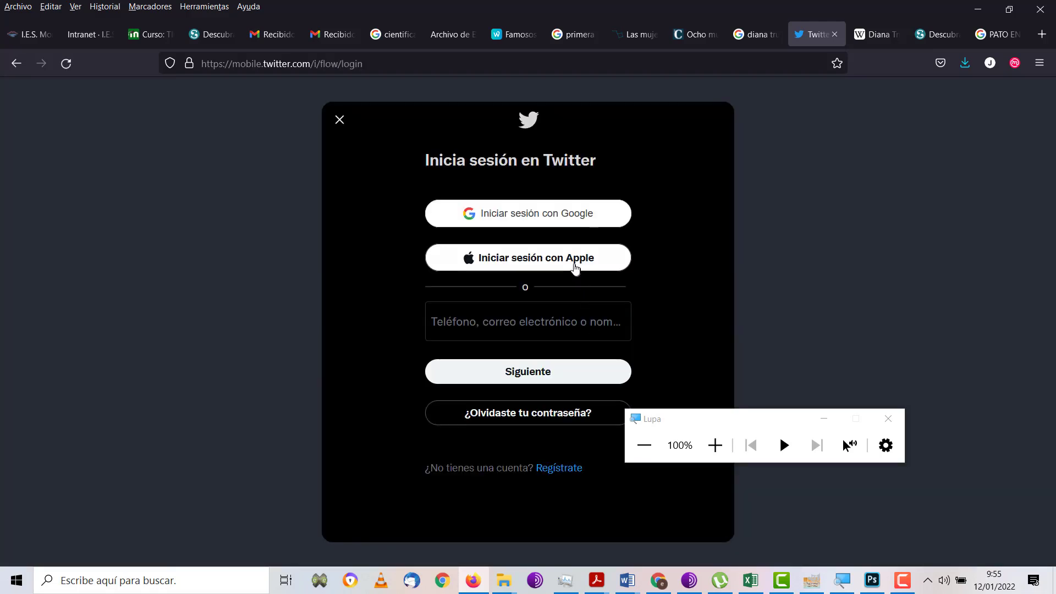
left_click(572, 217)
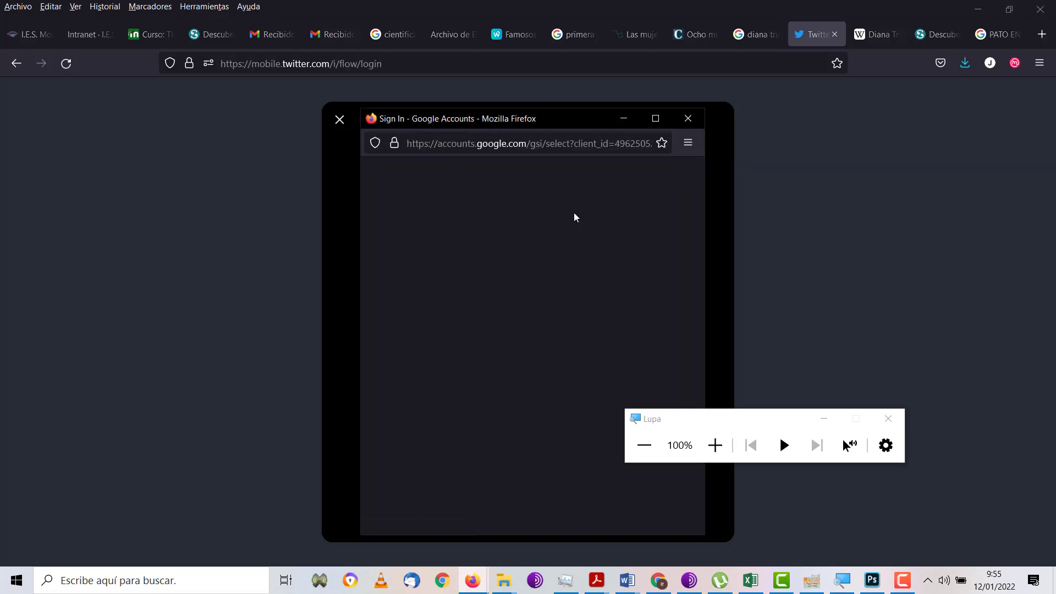
left_click(526, 296)
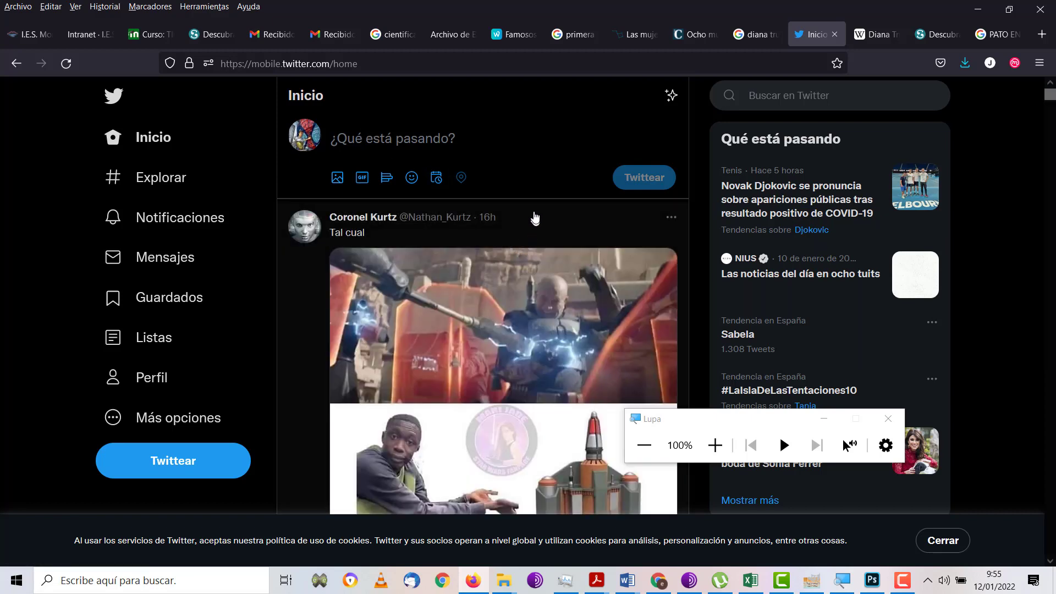
Open the mobile.twitter.com result for Diana Trujillo, follow her, and browse her tweets.
left_click(757, 37)
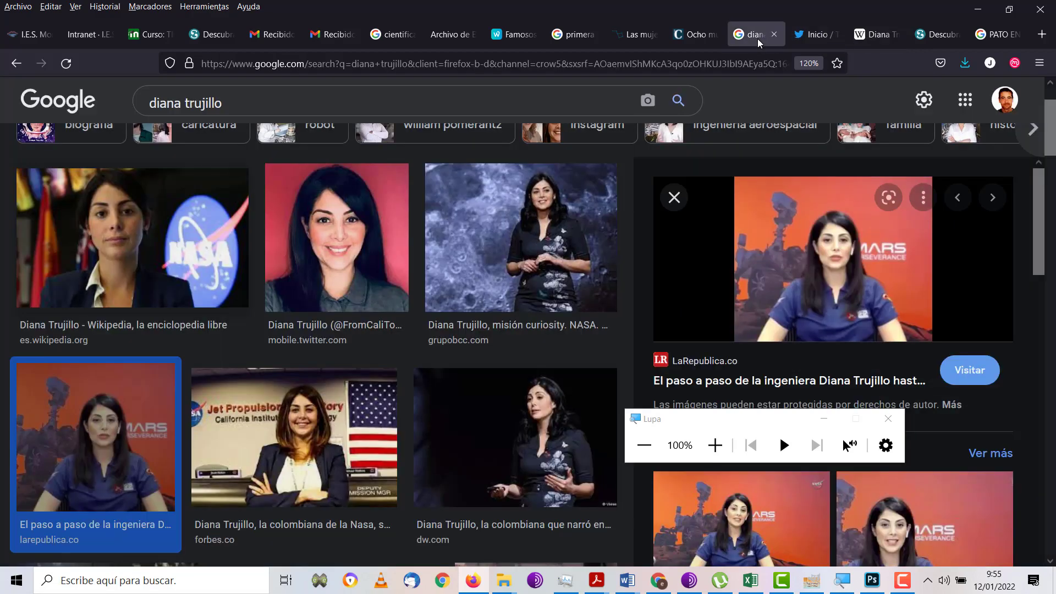
left_click(354, 338)
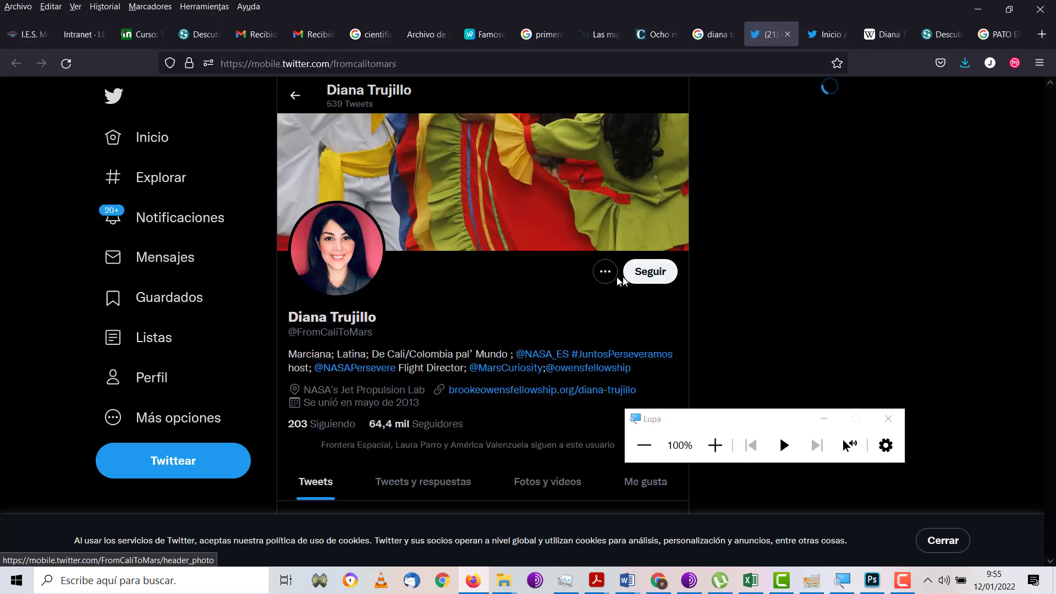
left_click(646, 272)
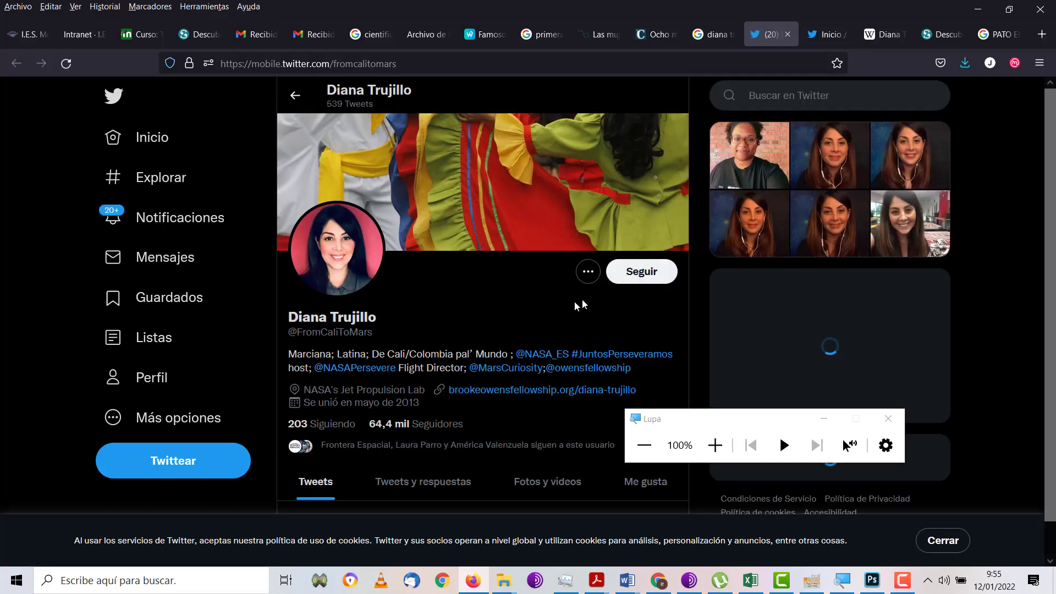
scroll(550, 280, "down", 2)
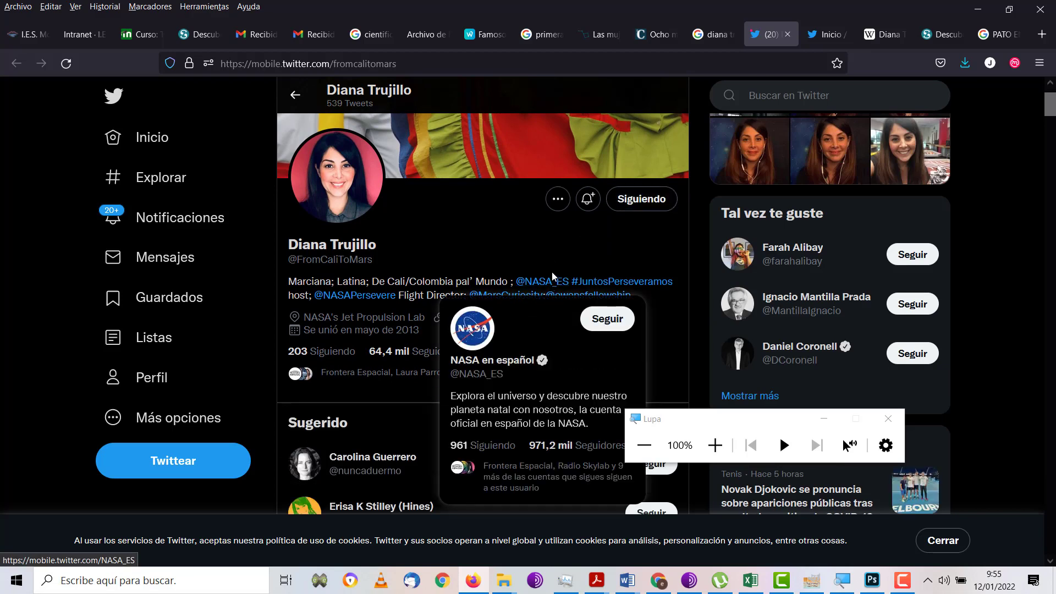
scroll(550, 231, "up", 2)
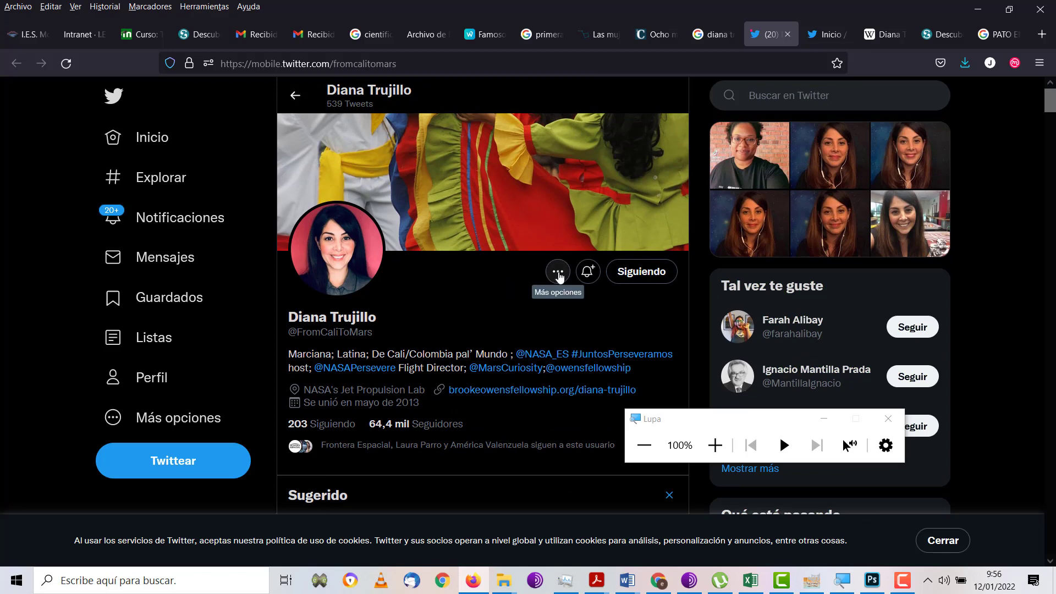
scroll(473, 309, "down", 2)
scroll(473, 308, "down", 1)
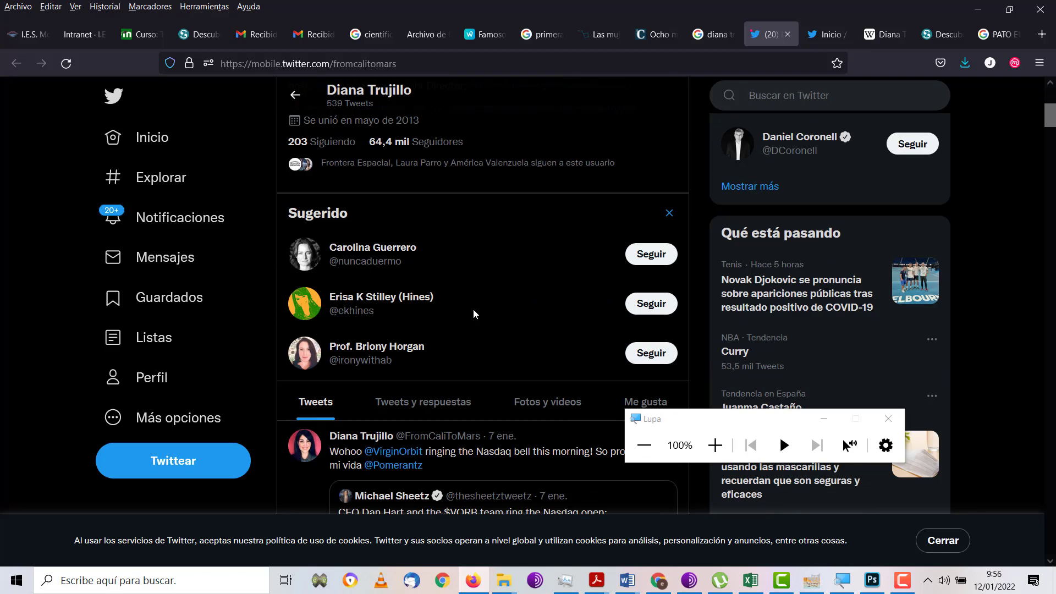
scroll(473, 308, "down", 5)
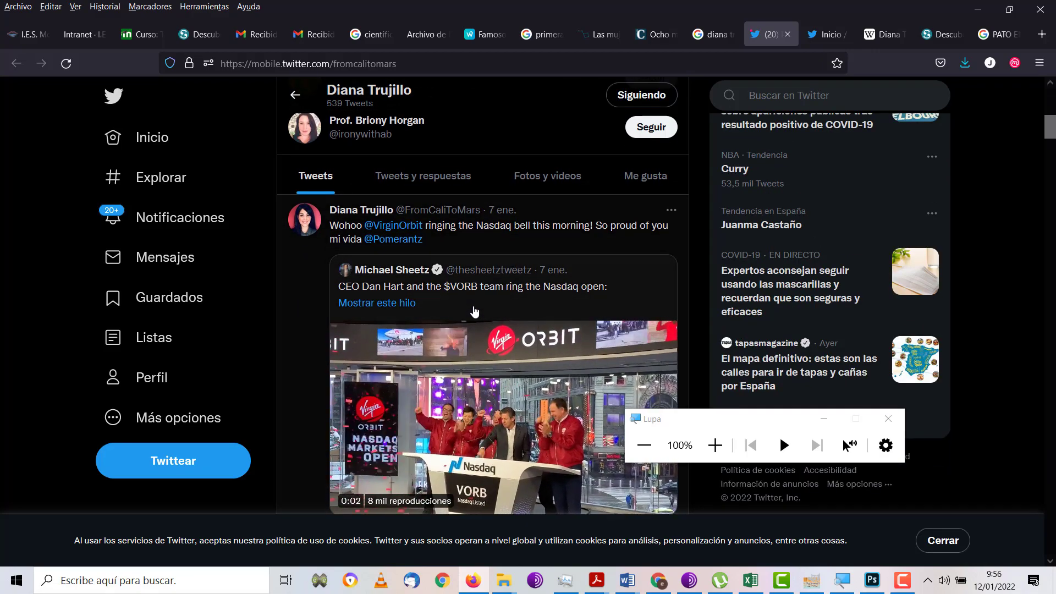
scroll(475, 311, "down", 1)
scroll(475, 311, "down", 5)
scroll(475, 312, "down", 2)
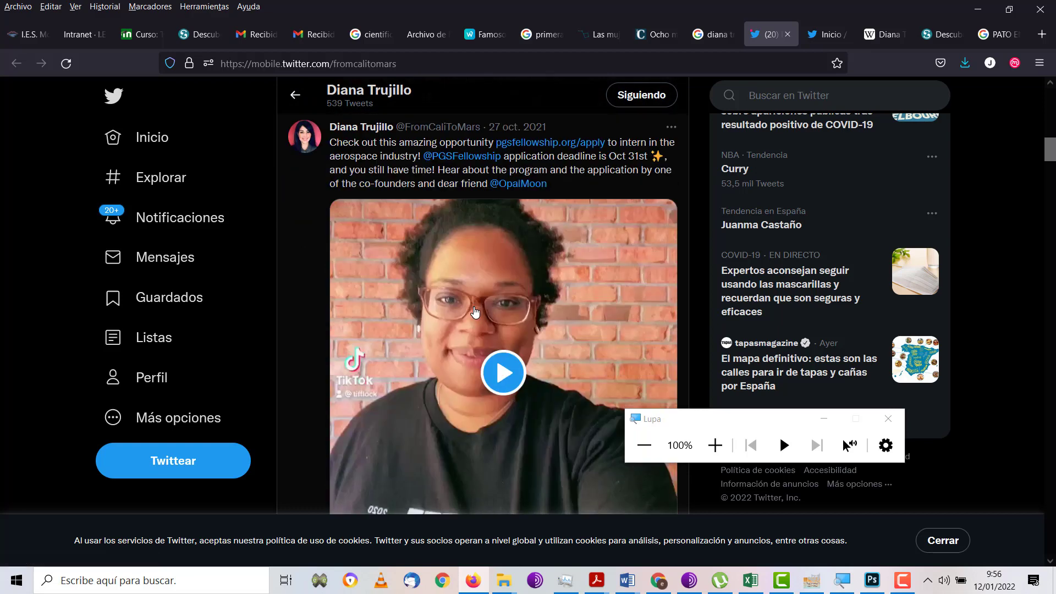
scroll(475, 312, "down", 3)
scroll(474, 311, "down", 3)
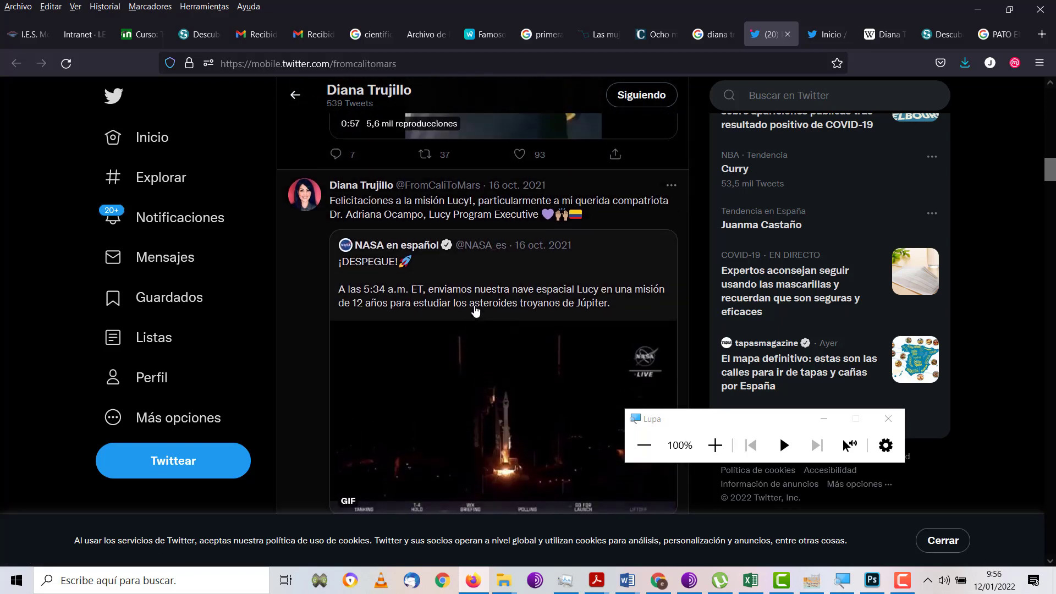
scroll(475, 311, "up", 1)
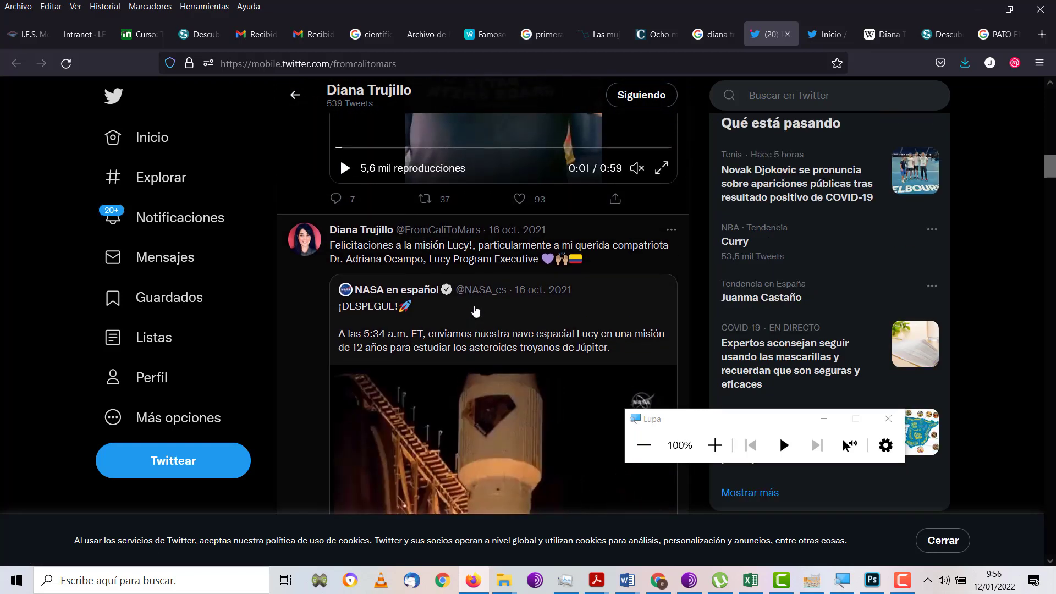
scroll(311, 331, "down", 5)
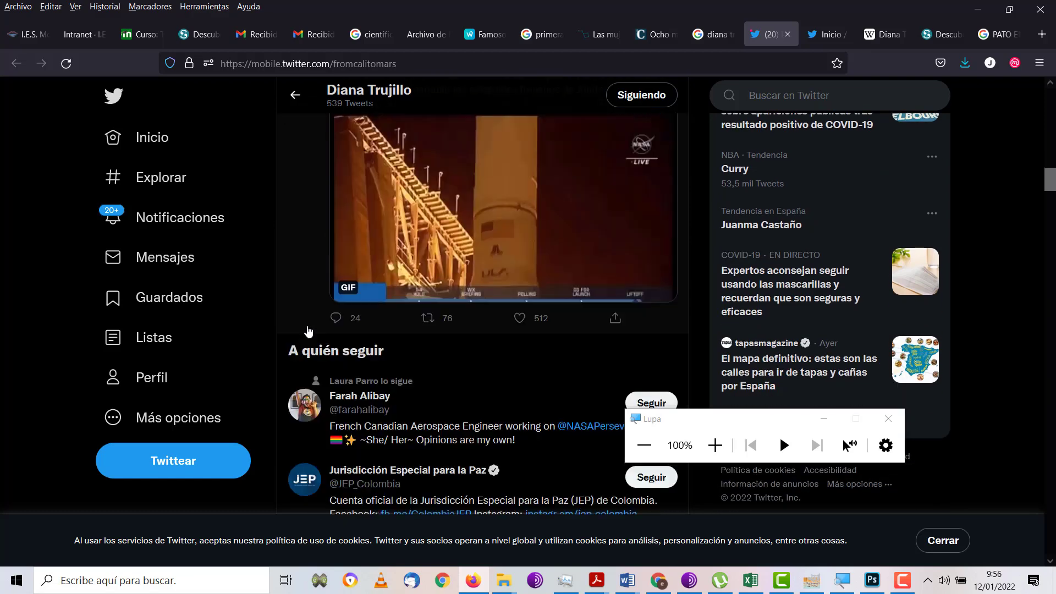
scroll(309, 332, "down", 3)
scroll(309, 332, "down", 3)
scroll(308, 331, "down", 3)
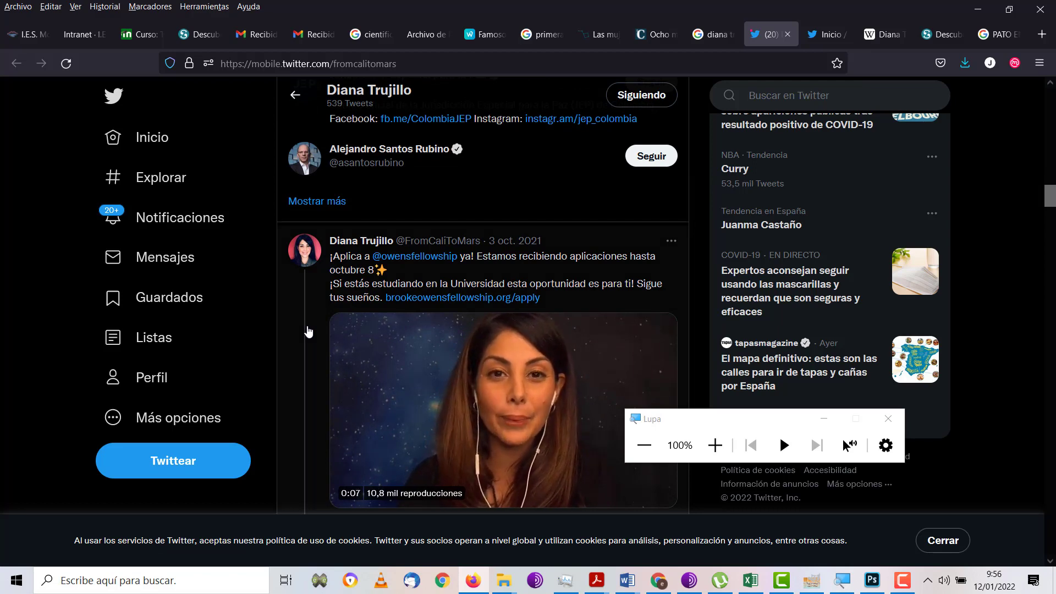
scroll(308, 330, "down", 3)
scroll(309, 331, "down", 3)
scroll(310, 332, "down", 1)
scroll(311, 331, "up", 3)
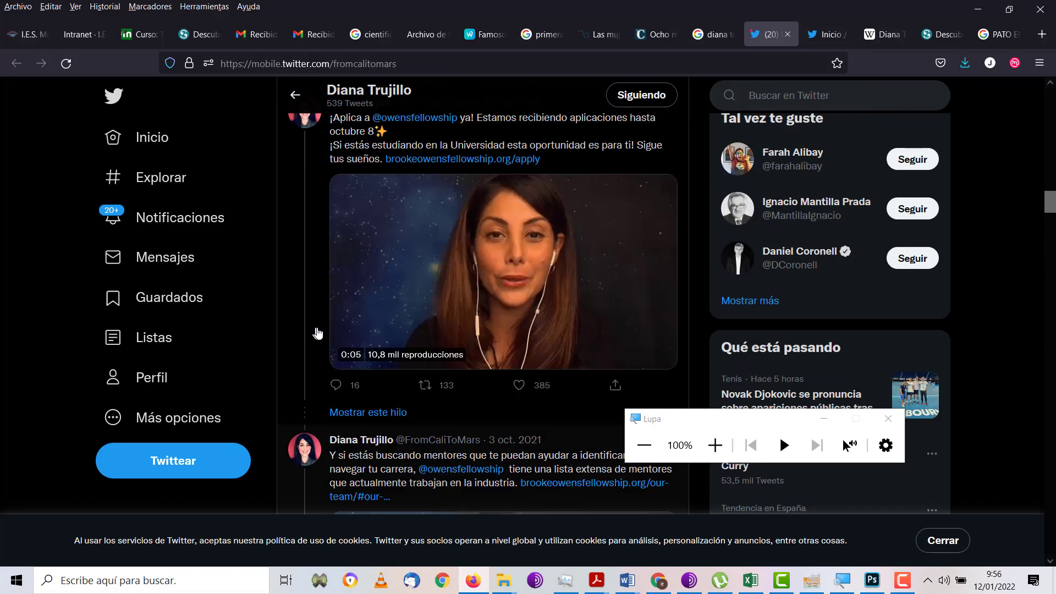
scroll(317, 330, "up", 5)
scroll(321, 316, "up", 5)
scroll(319, 302, "up", 5)
scroll(319, 301, "up", 3)
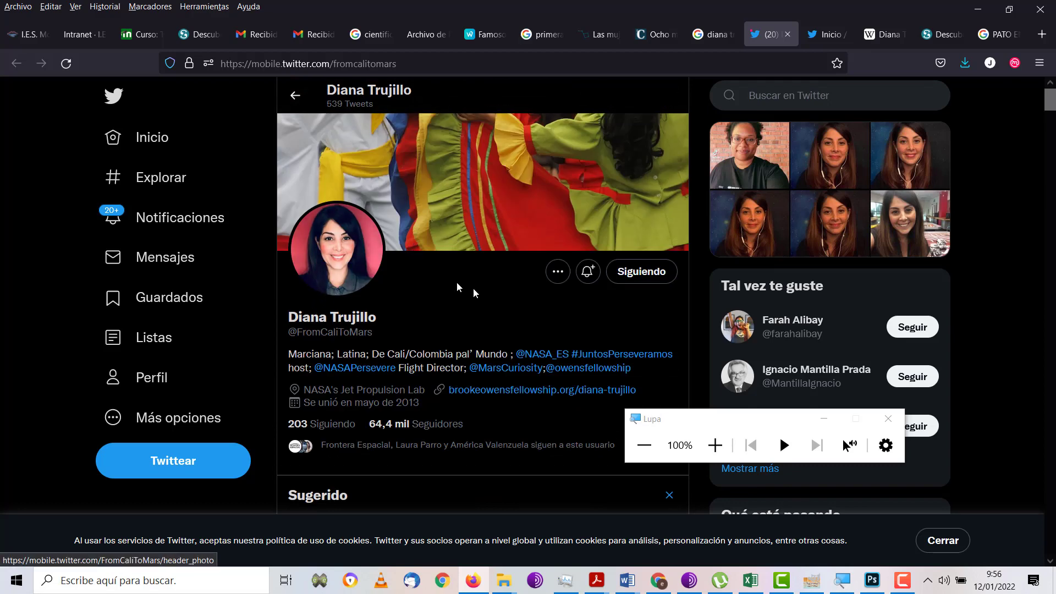
left_click(558, 271)
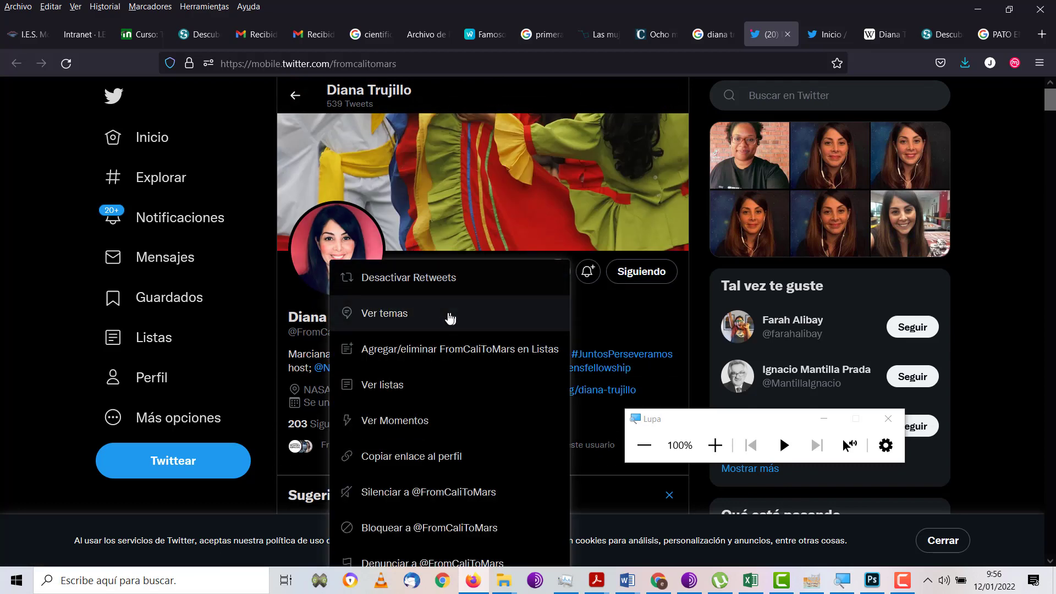
left_click(587, 312)
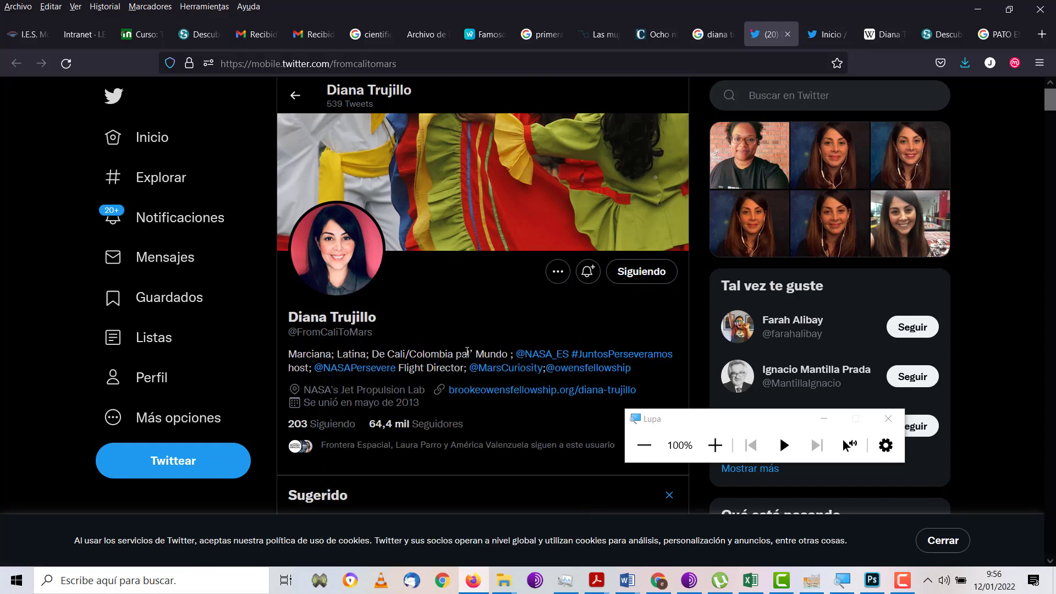
left_click_drag(341, 335, 297, 337)
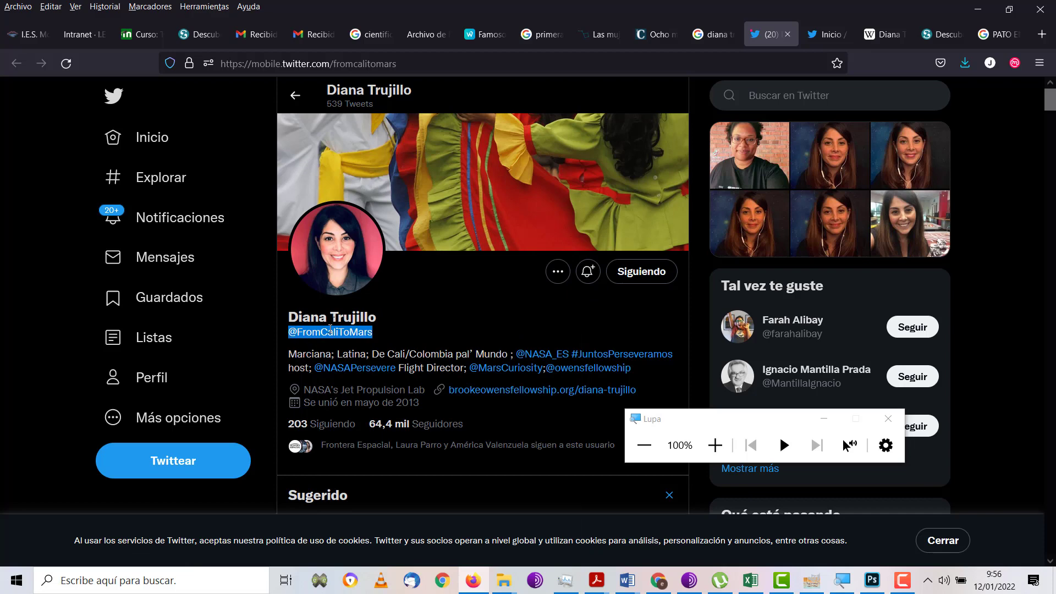
Complete the tweet mentioning her about teaching students, ending 'Gracias por inspirarnos.', and post it.
left_click(216, 455)
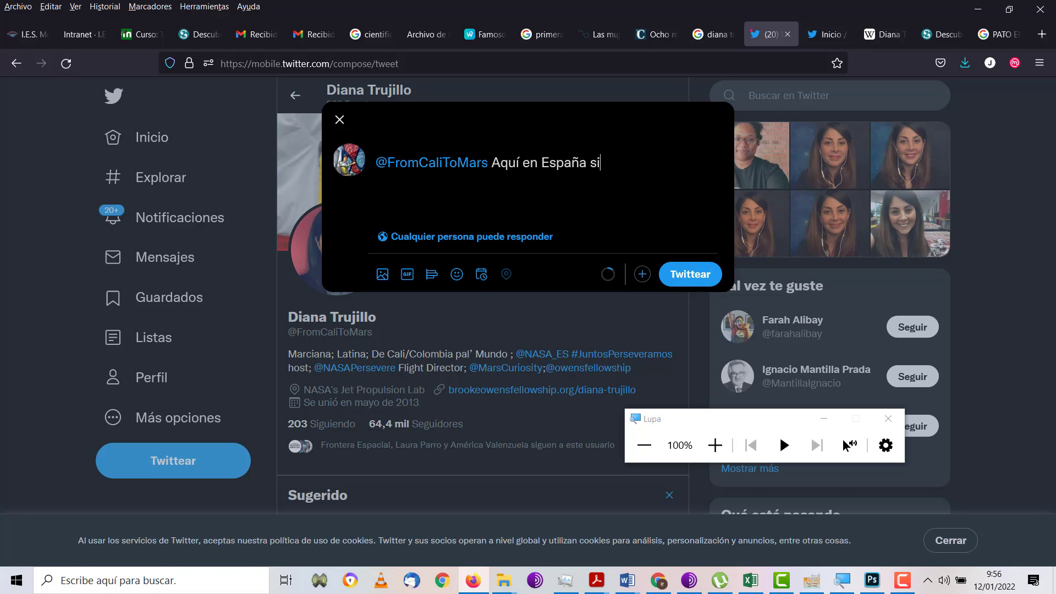
type("enseñando a ")
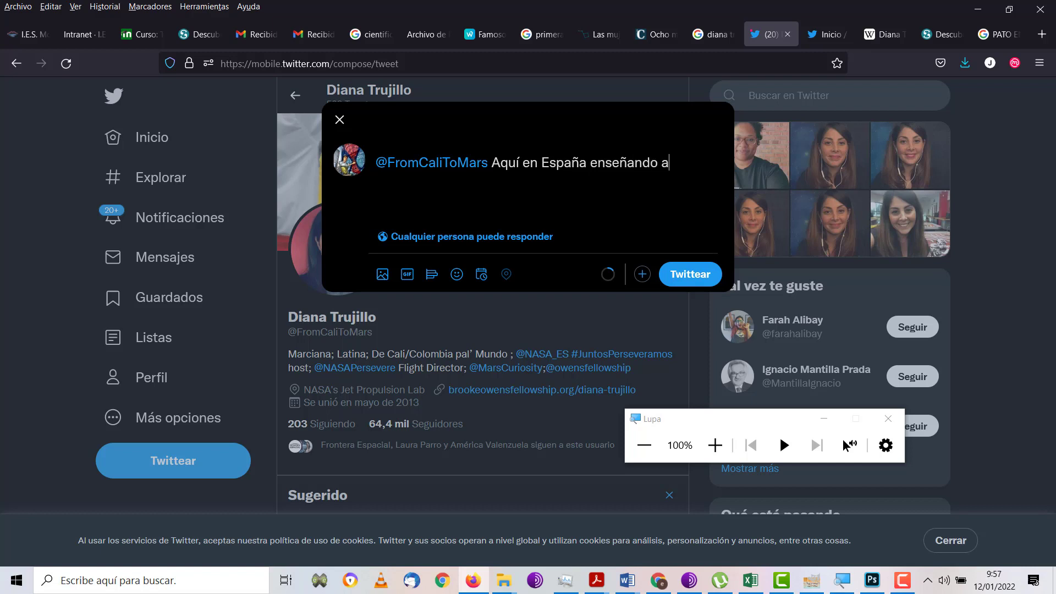
type("mis alumnos y, sobre todo, alumnas que todo es posi")
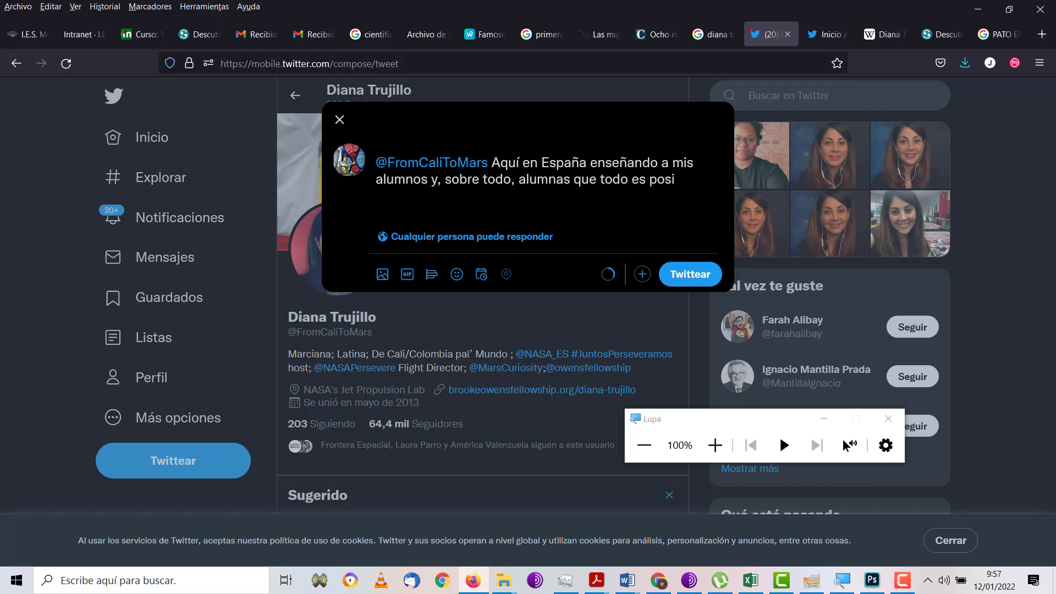
key("BackSpace")
key("BackSpace")
key("BackSpace")
key("BackSpace")
key("BackSpace")
key("BackSpace")
type("e hay gente")
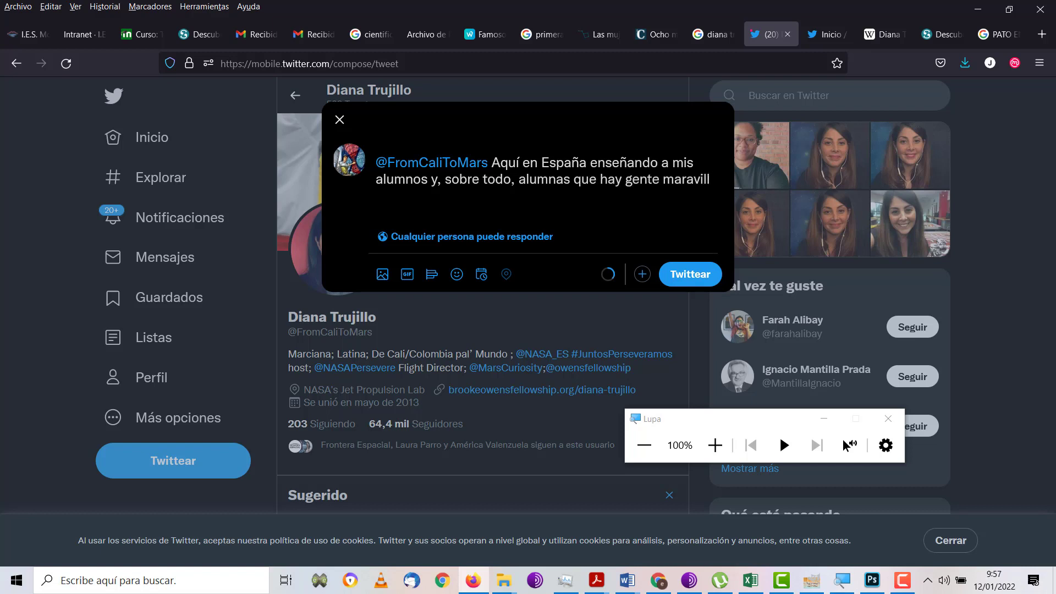
type("osa por ahí.")
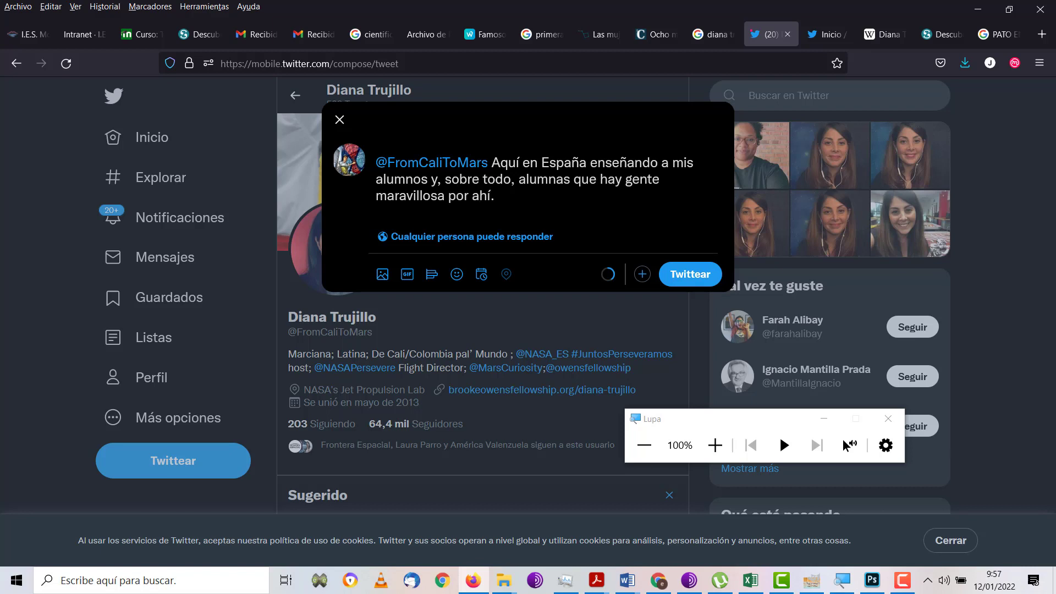
type(" Gracias por inspirarnos.")
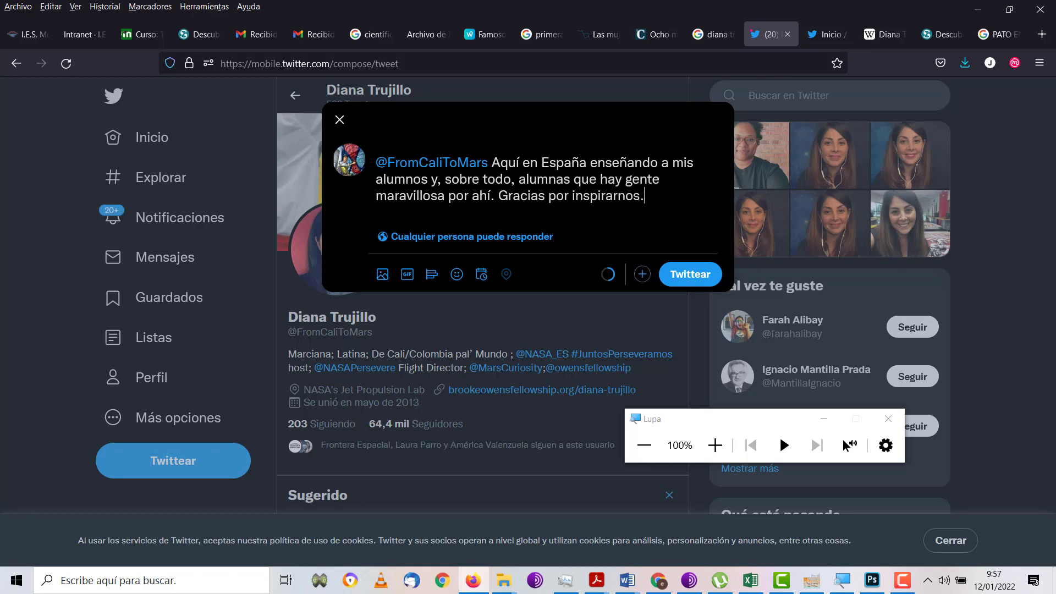
left_click(677, 273)
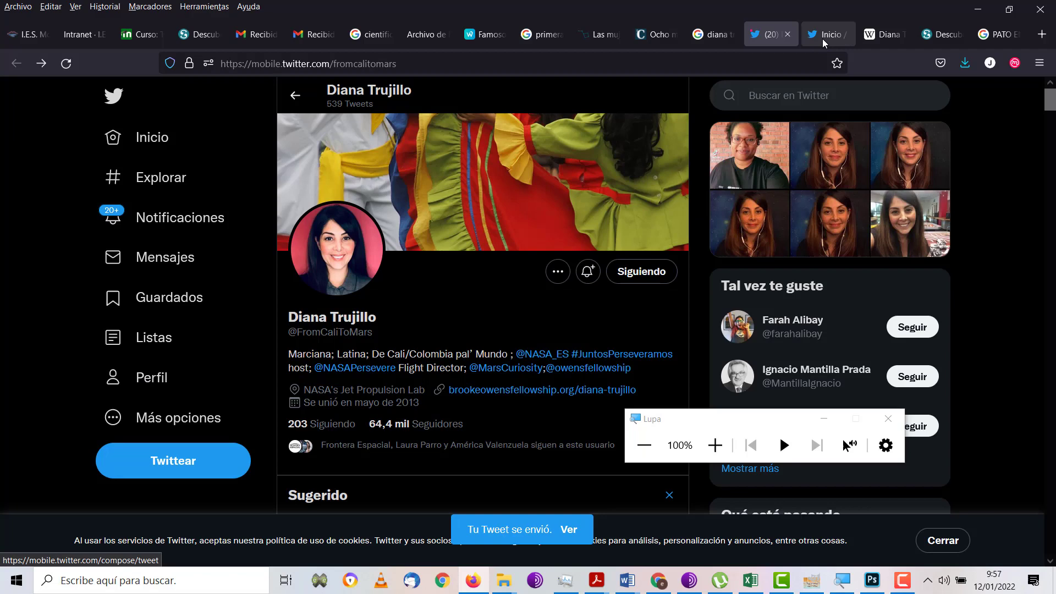
Return to the search tab and search the web for 'margaret hamilton'.
left_click(823, 38)
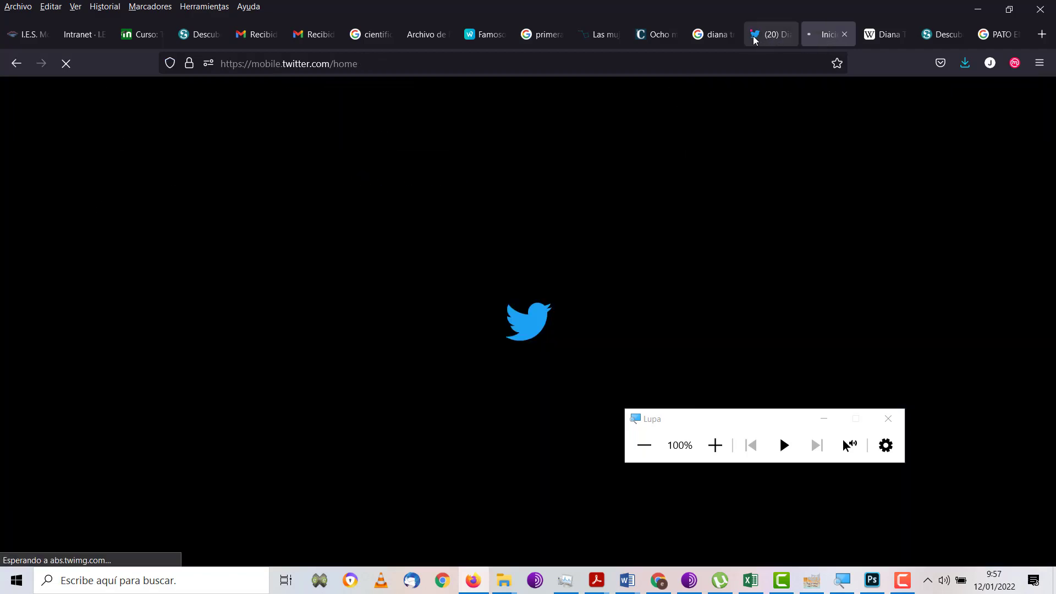
left_click(753, 35)
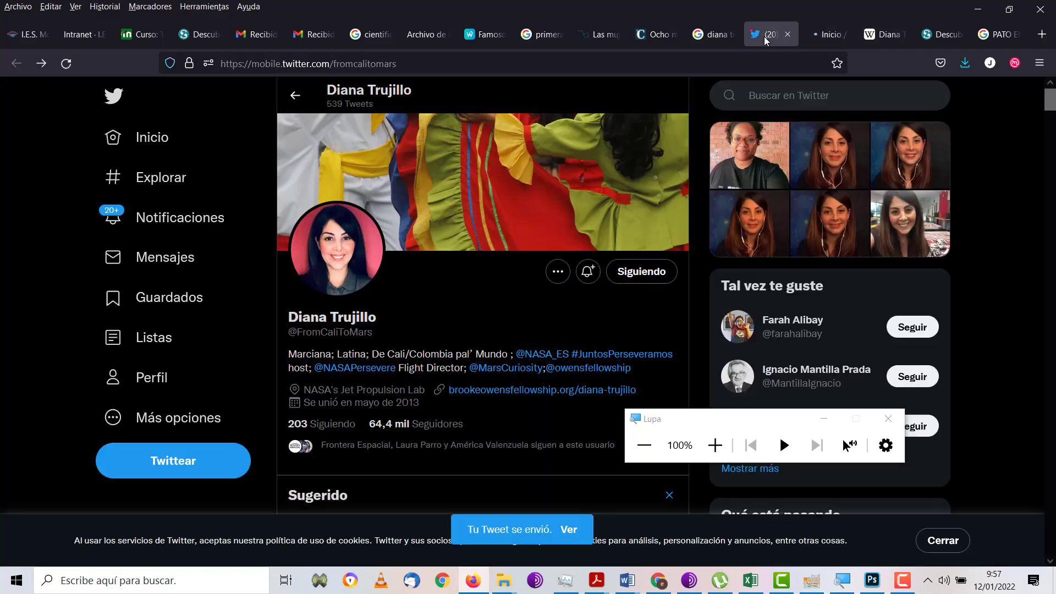
left_click(938, 37)
left_click(996, 34)
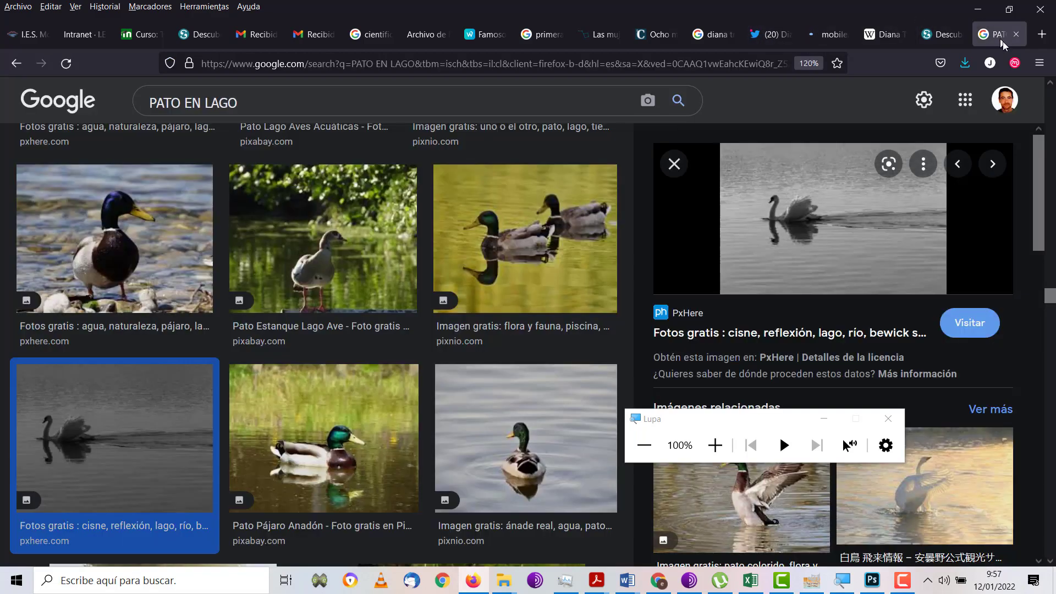
left_click(721, 67)
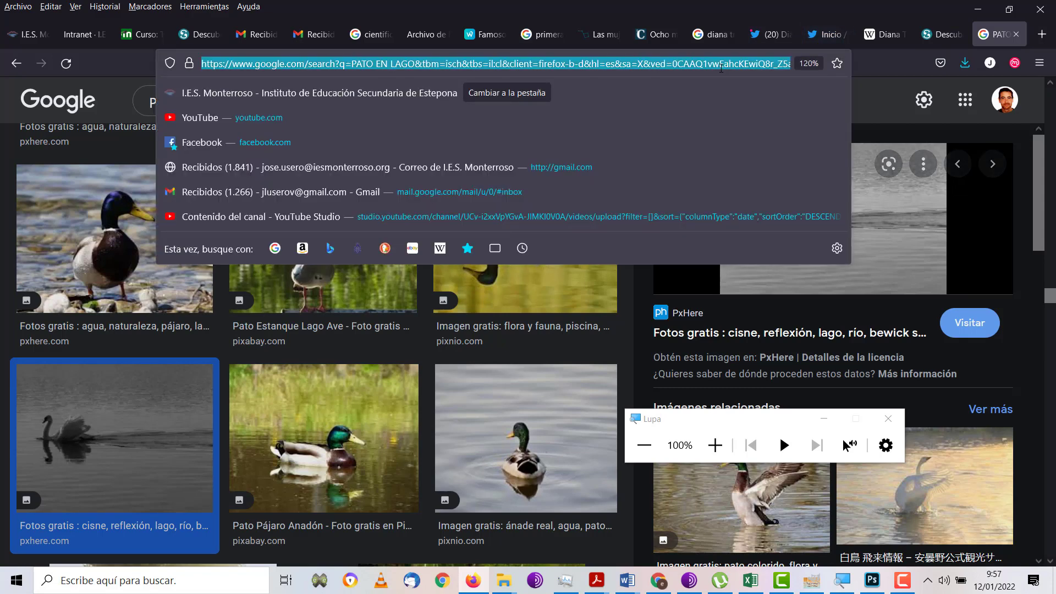
type("margar")
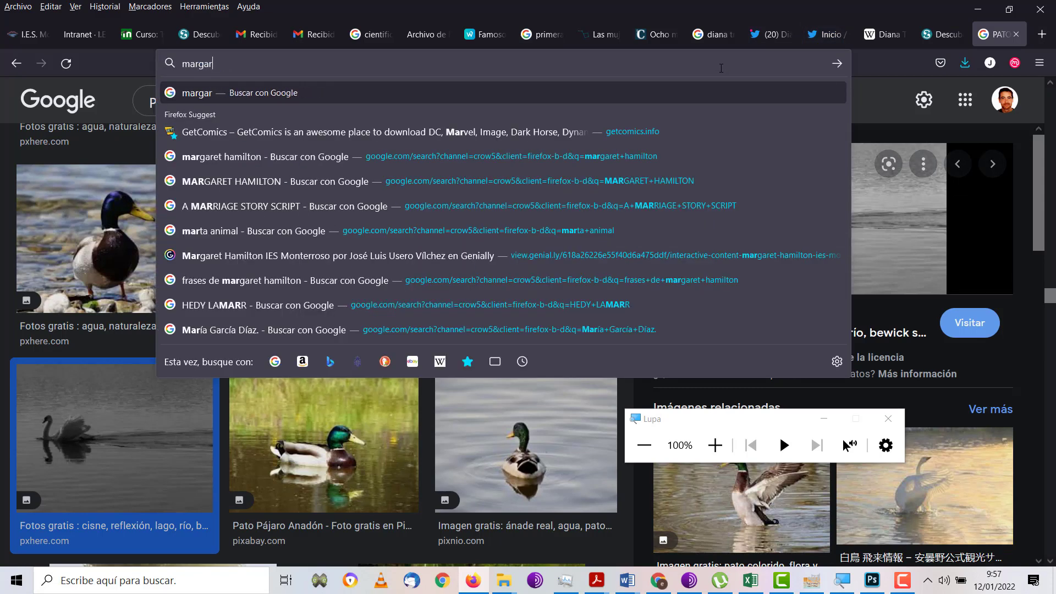
type("et hamilton")
key("Return")
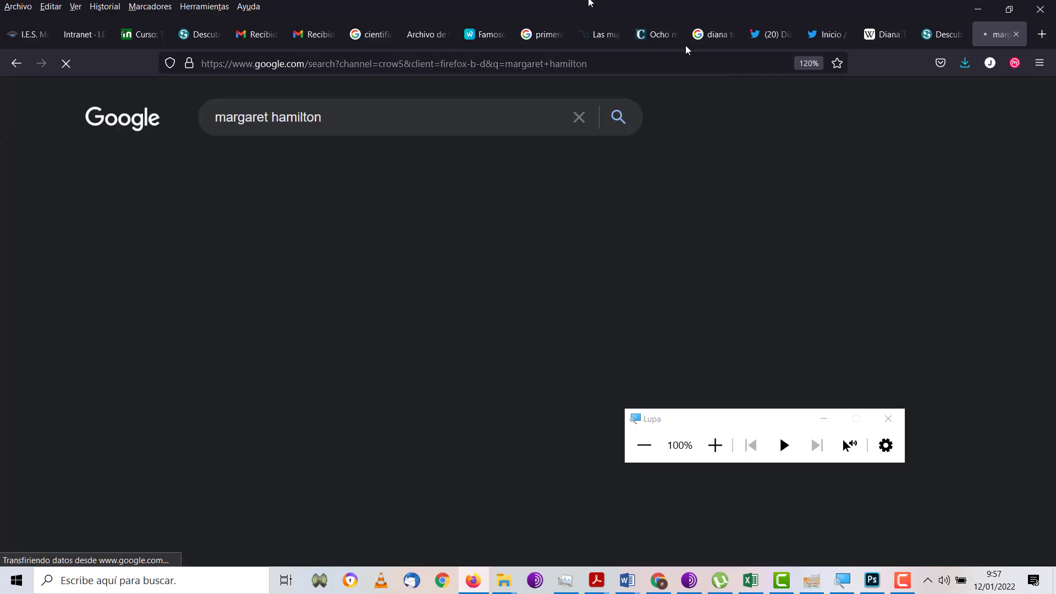
In image results, preview the ingenia.digital photo of her beside the stacked code listings.
left_click(201, 170)
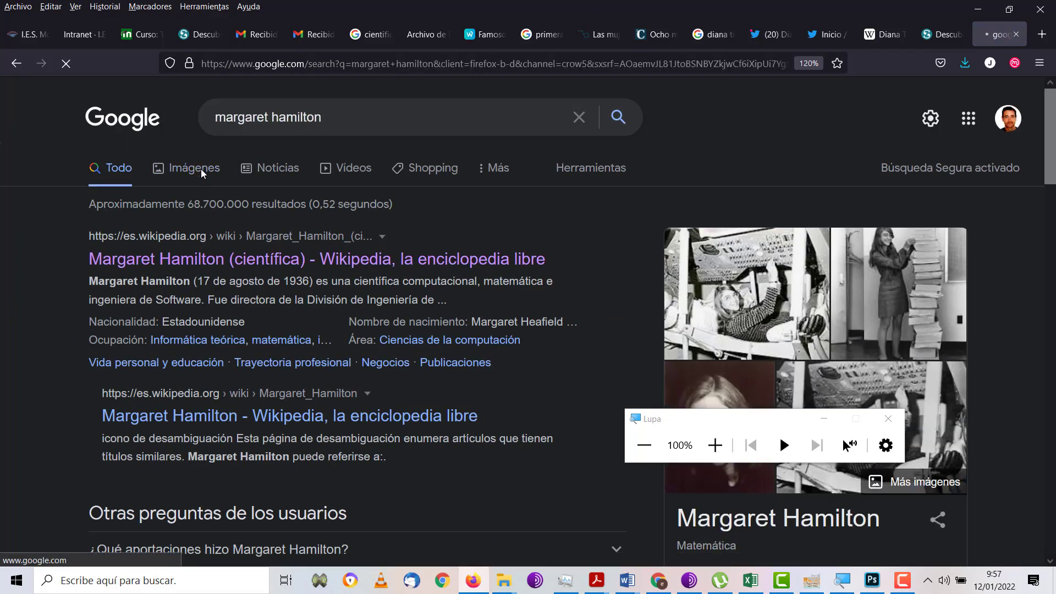
scroll(330, 252, "down", 3)
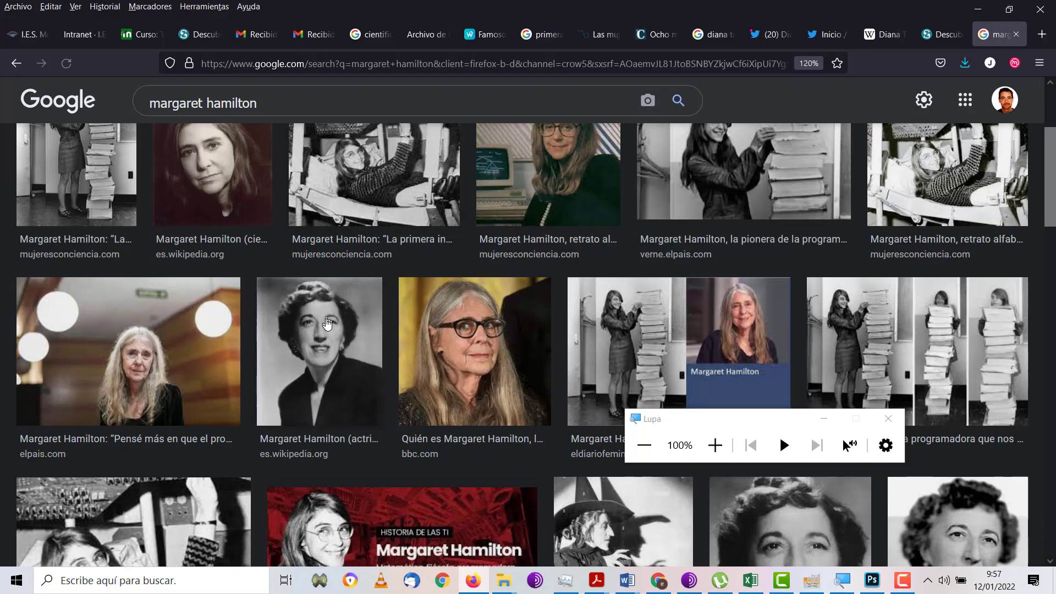
scroll(330, 275, "down", 3)
scroll(331, 323, "down", 3)
scroll(325, 319, "down", 3)
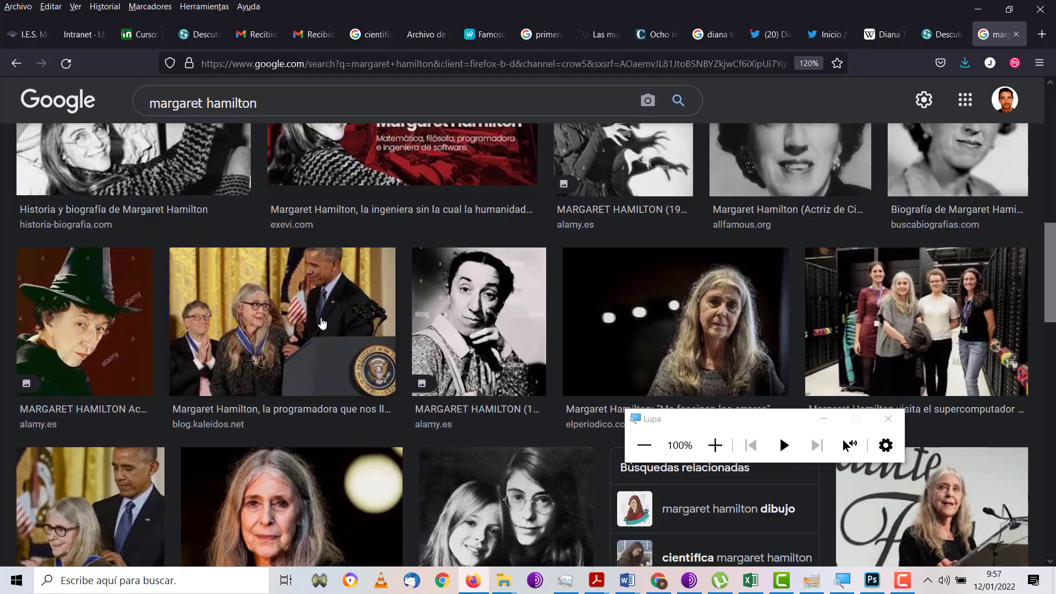
scroll(322, 330, "down", 2)
scroll(321, 331, "down", 3)
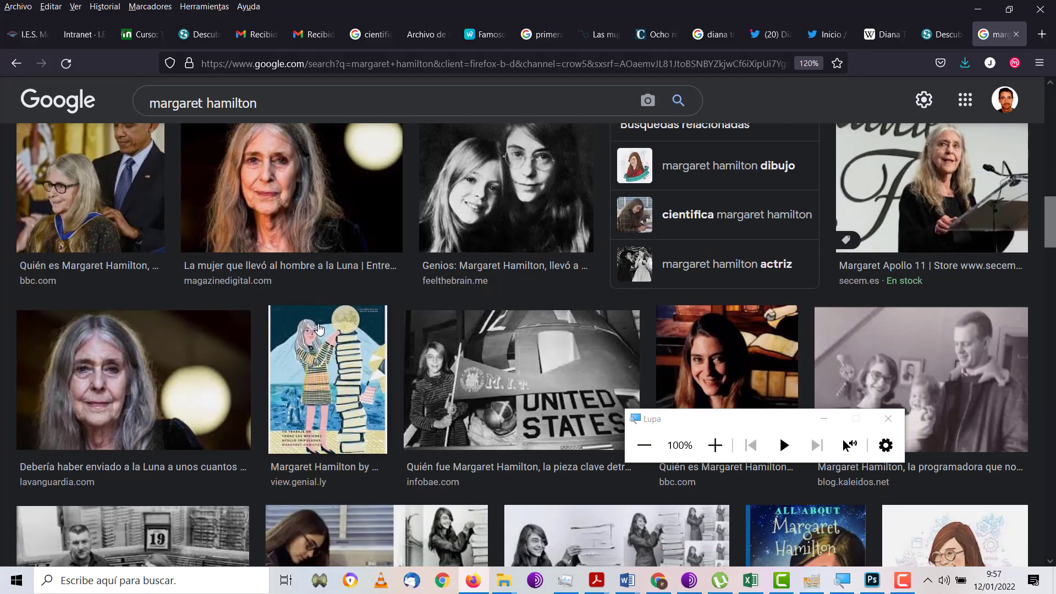
scroll(318, 319, "down", 2)
scroll(317, 319, "down", 4)
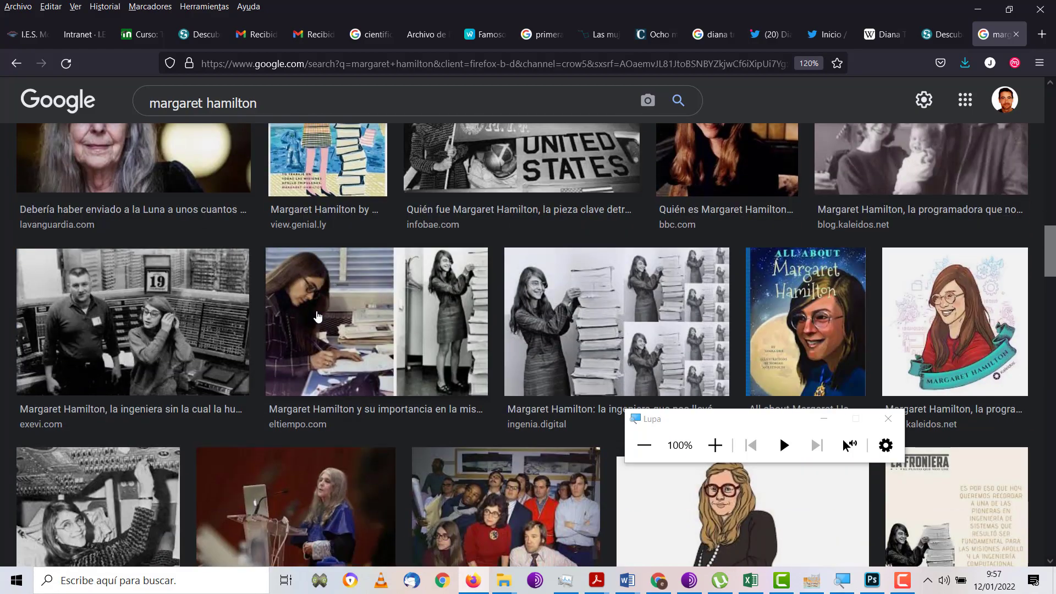
scroll(317, 319, "down", 2)
scroll(316, 319, "up", 2)
scroll(317, 318, "up", 3)
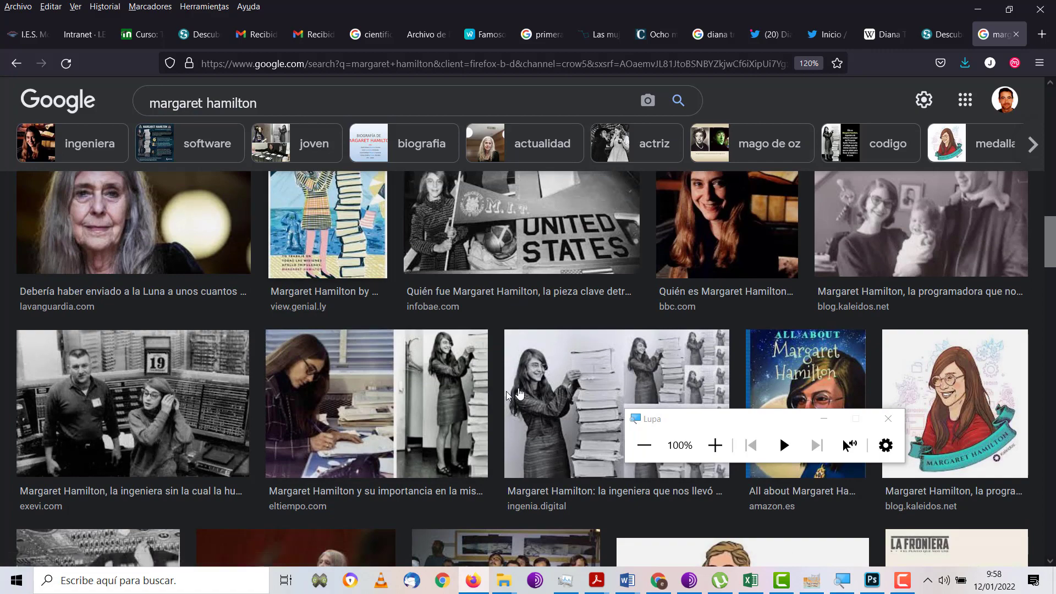
left_click(524, 392)
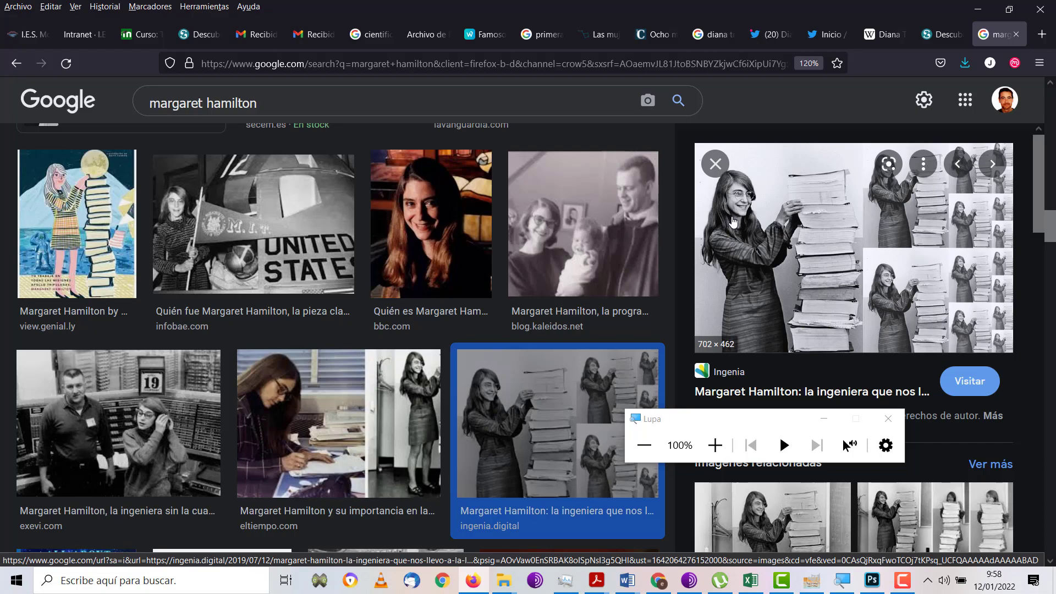
scroll(542, 231, "up", 3)
scroll(545, 220, "up", 3)
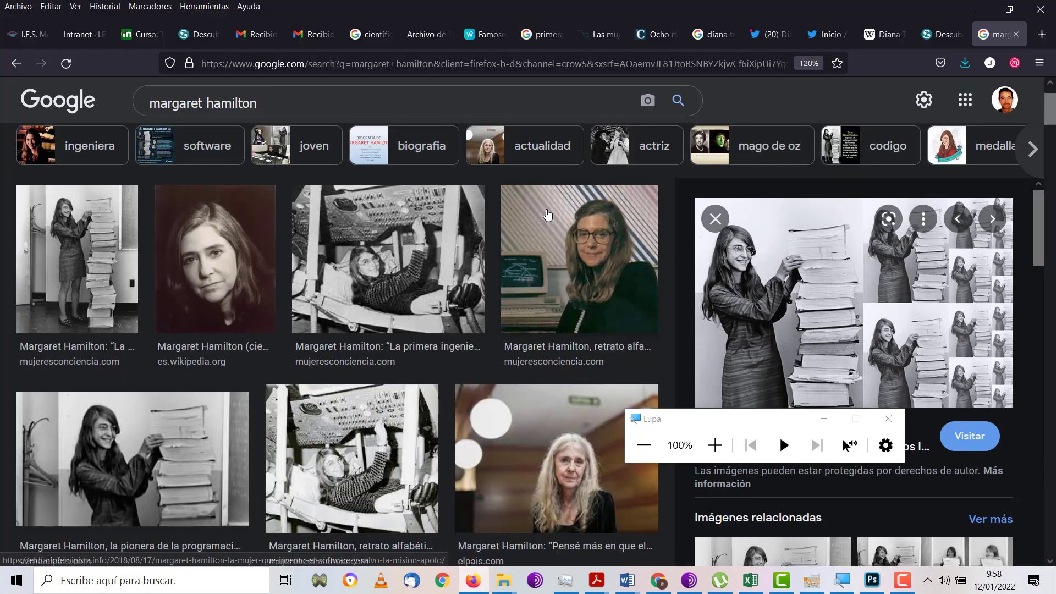
scroll(547, 214, "up", 3)
scroll(547, 217, "down", 5)
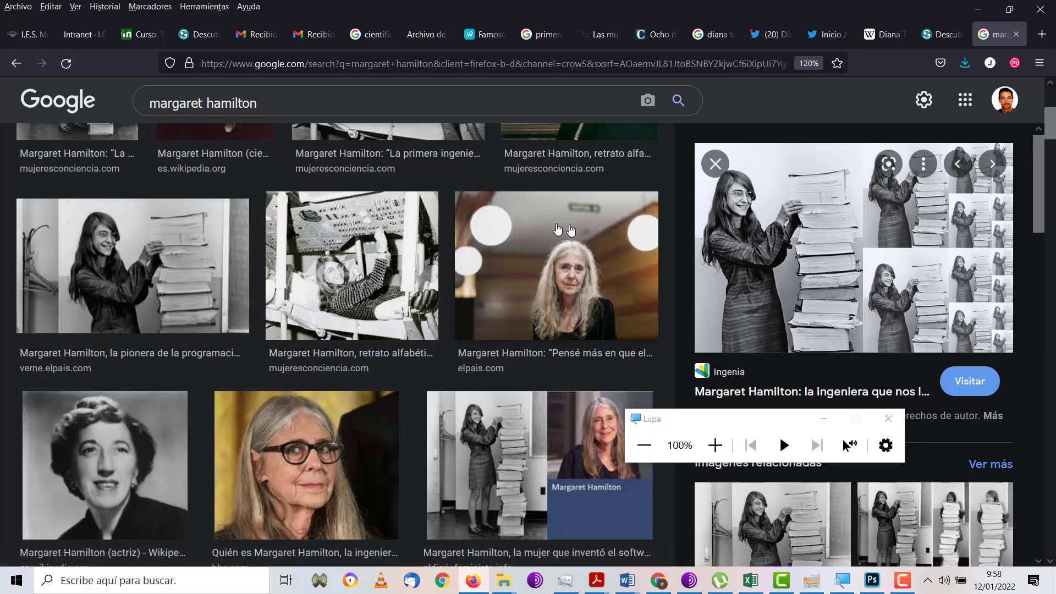
scroll(574, 226, "down", 2)
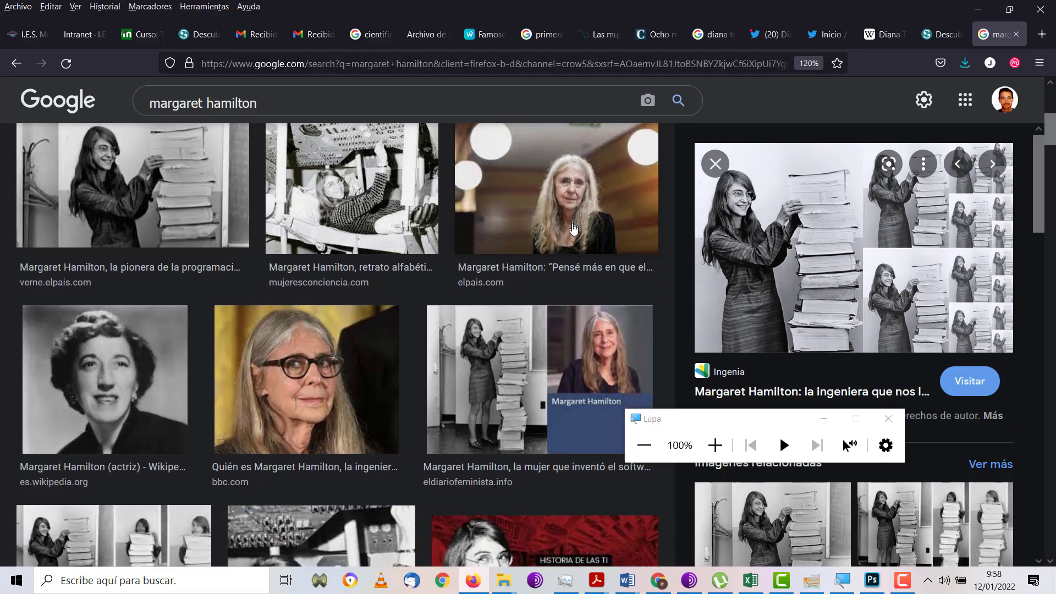
scroll(574, 226, "down", 3)
scroll(482, 250, "down", 6)
scroll(482, 251, "down", 5)
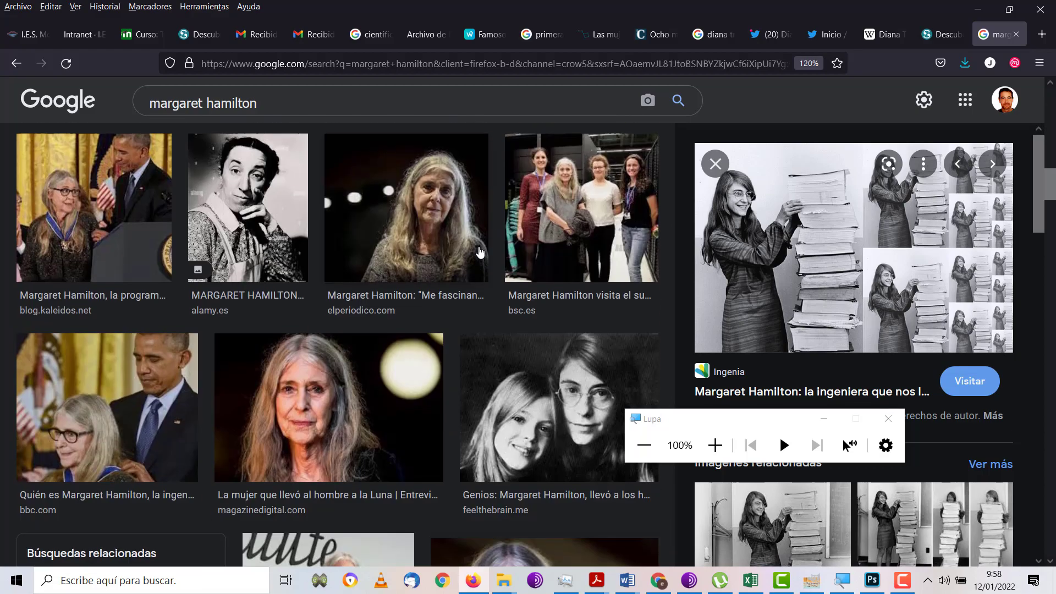
scroll(481, 251, "down", 7)
scroll(479, 250, "down", 2)
scroll(480, 250, "down", 1)
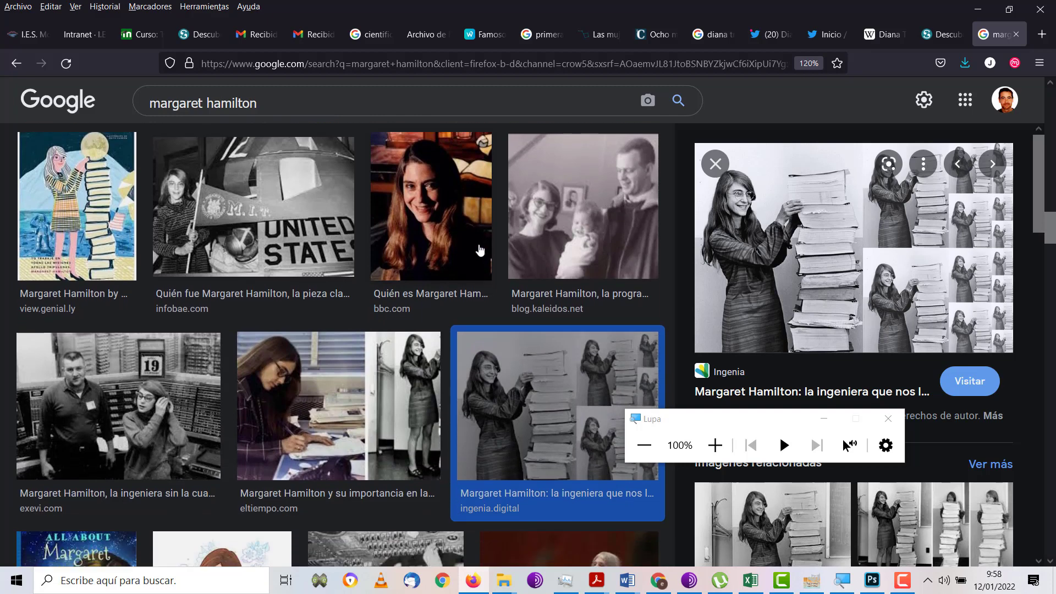
Save the smiling bbc.com portrait as _92646459_margaret12.jpg in gimp > ud0603-filtrosmargaret.
left_click(456, 242)
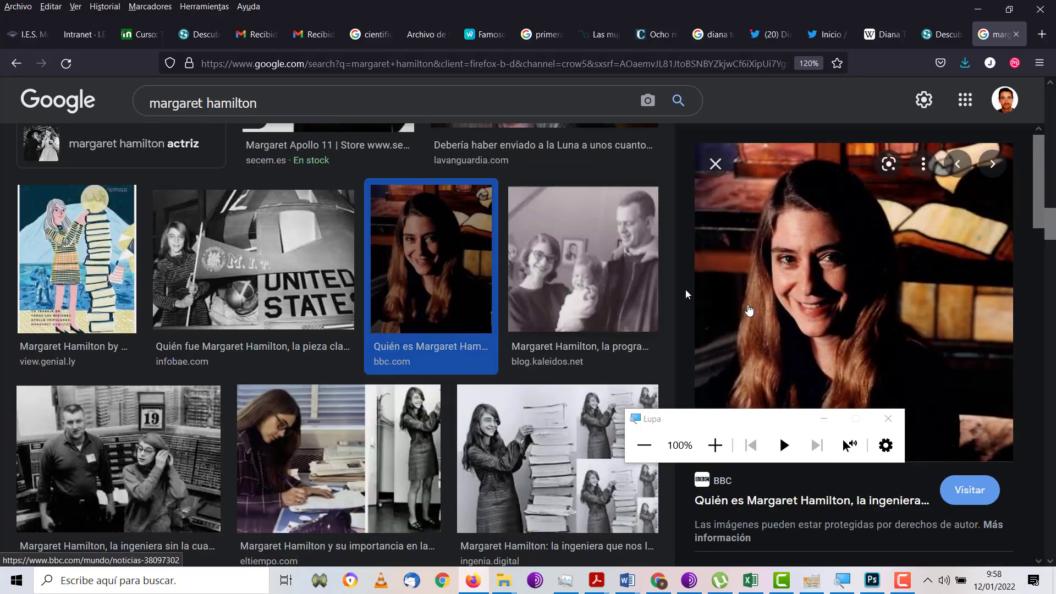
right_click(817, 277)
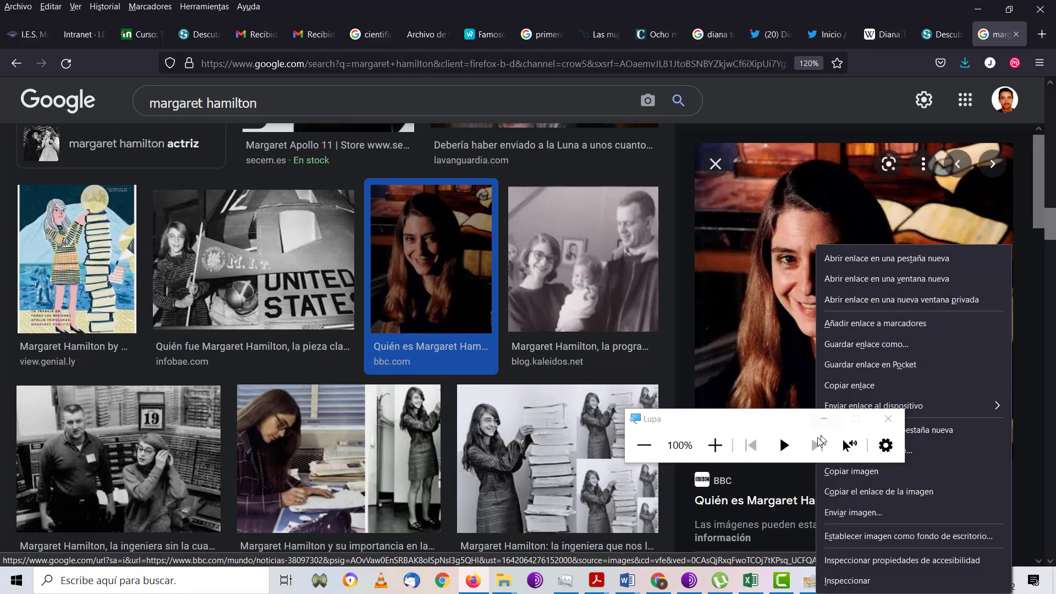
left_click_drag(774, 419, 647, 429)
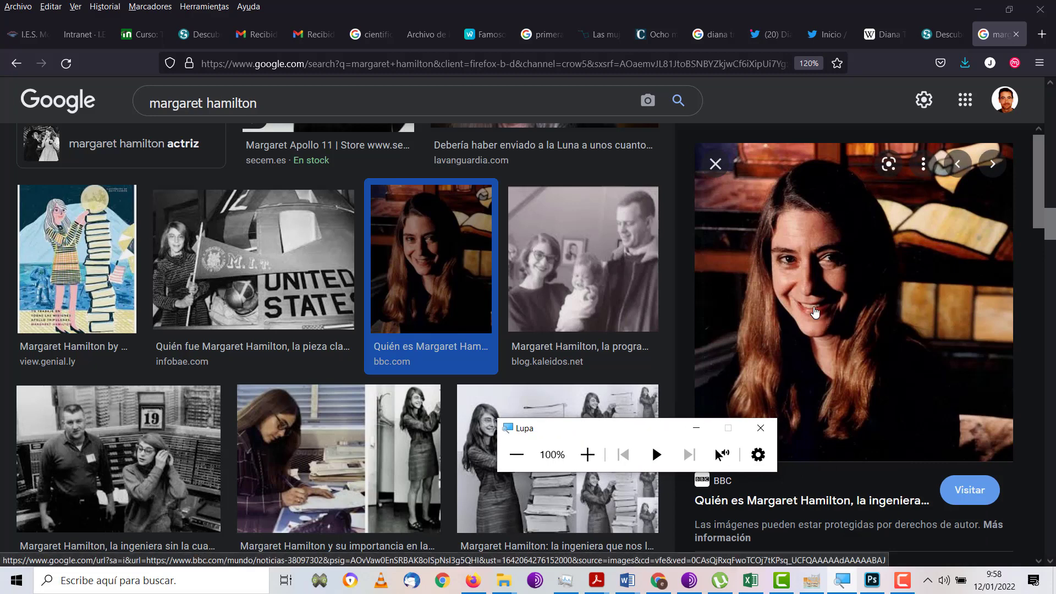
right_click(815, 312)
left_click(837, 209)
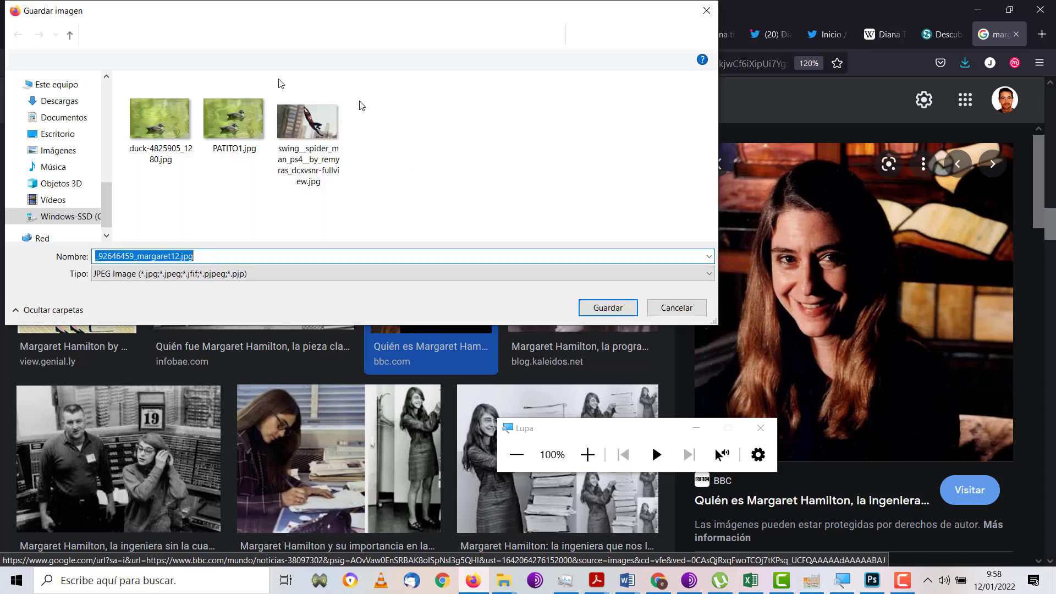
left_click(286, 35)
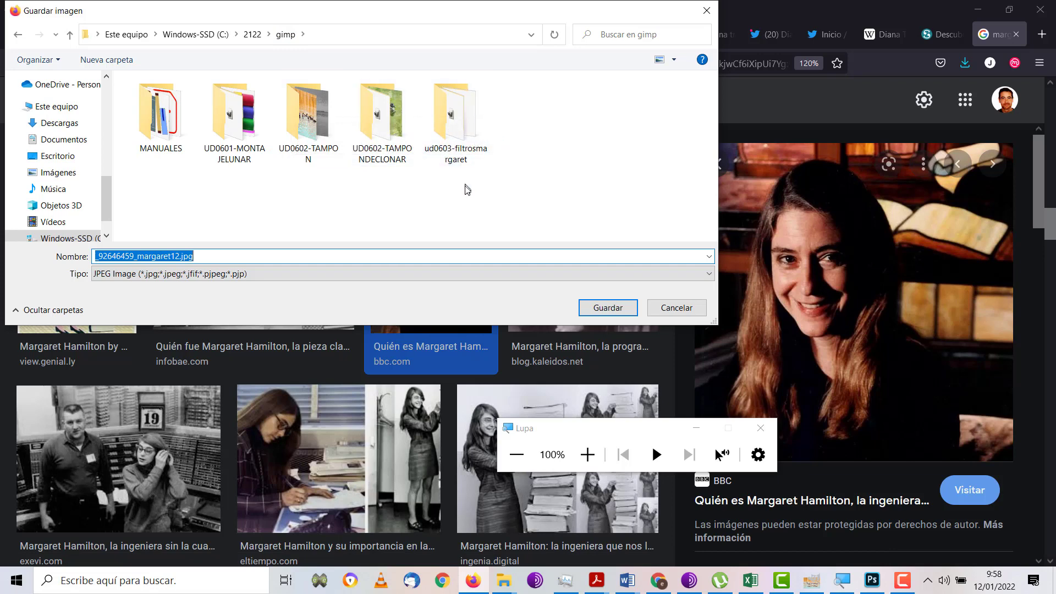
left_click(461, 166)
double_click(461, 160)
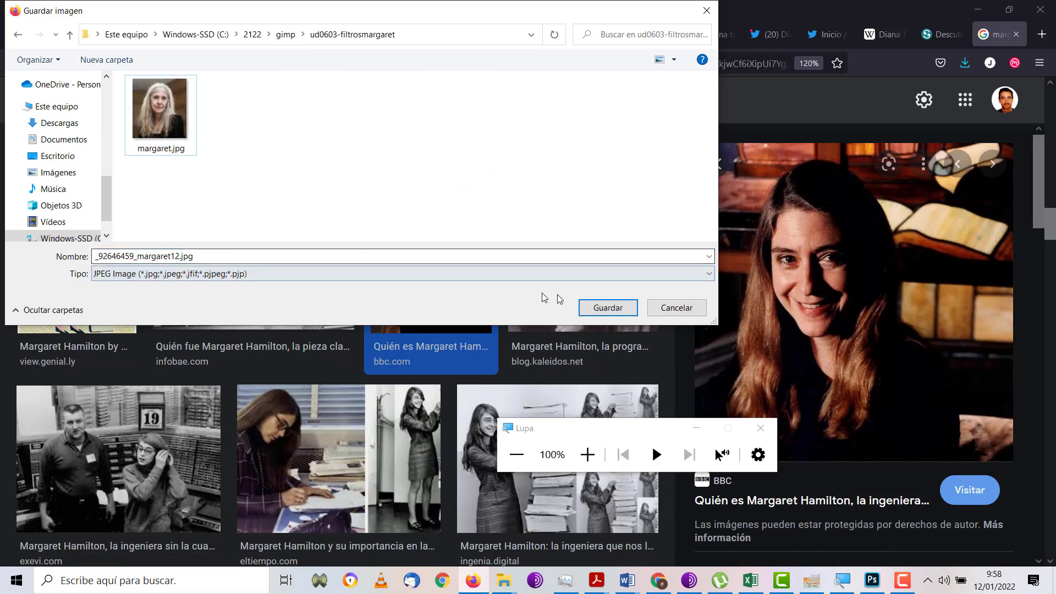
left_click(608, 308)
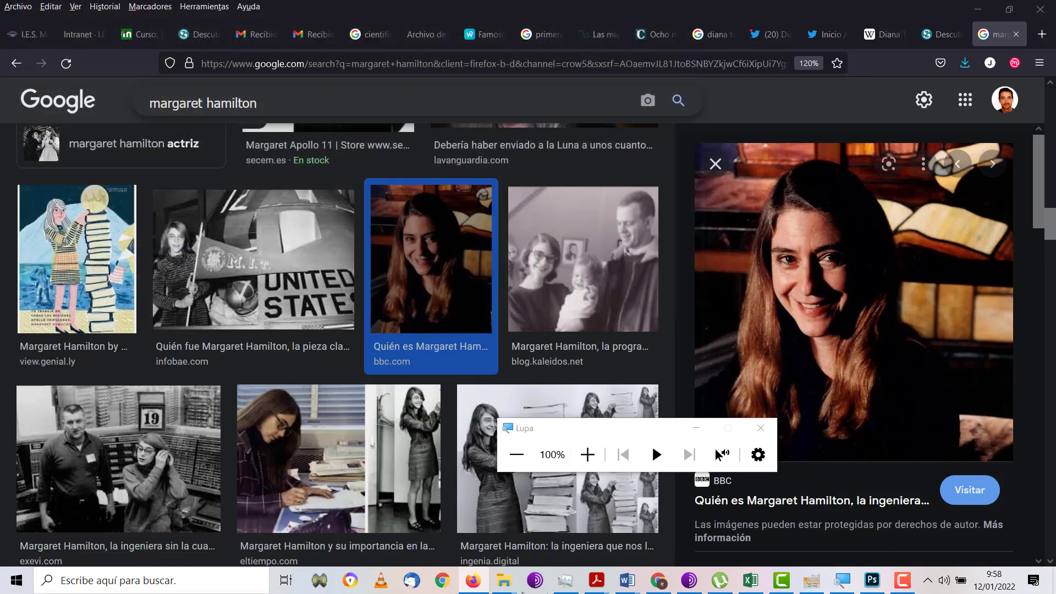
mouse_move(504, 580)
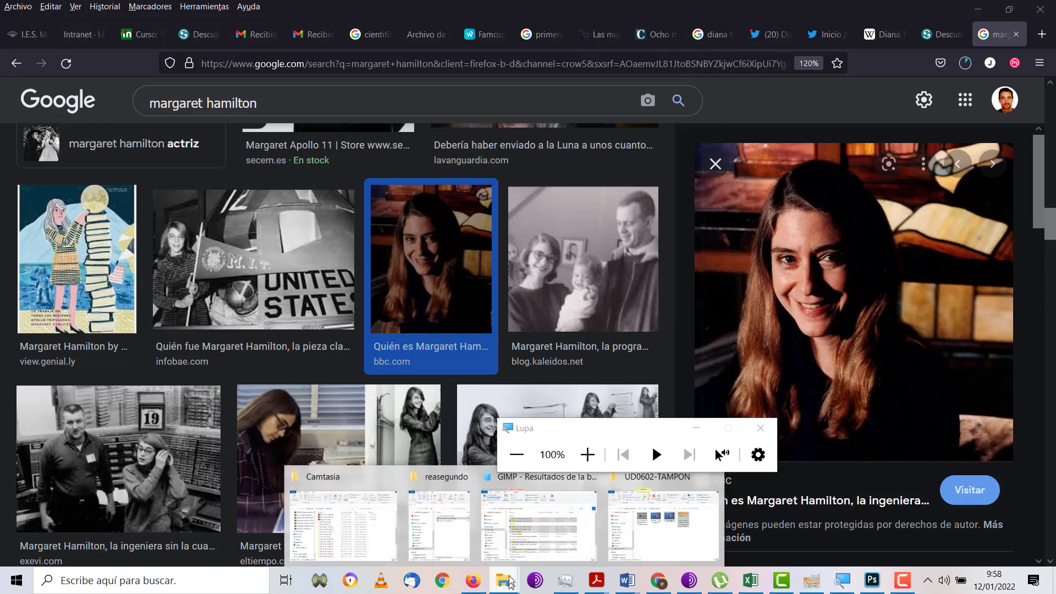
Open _92646459_margaret12.jpg from the ud0603-filtrosmargaret folder with GIMP.
left_click(664, 525)
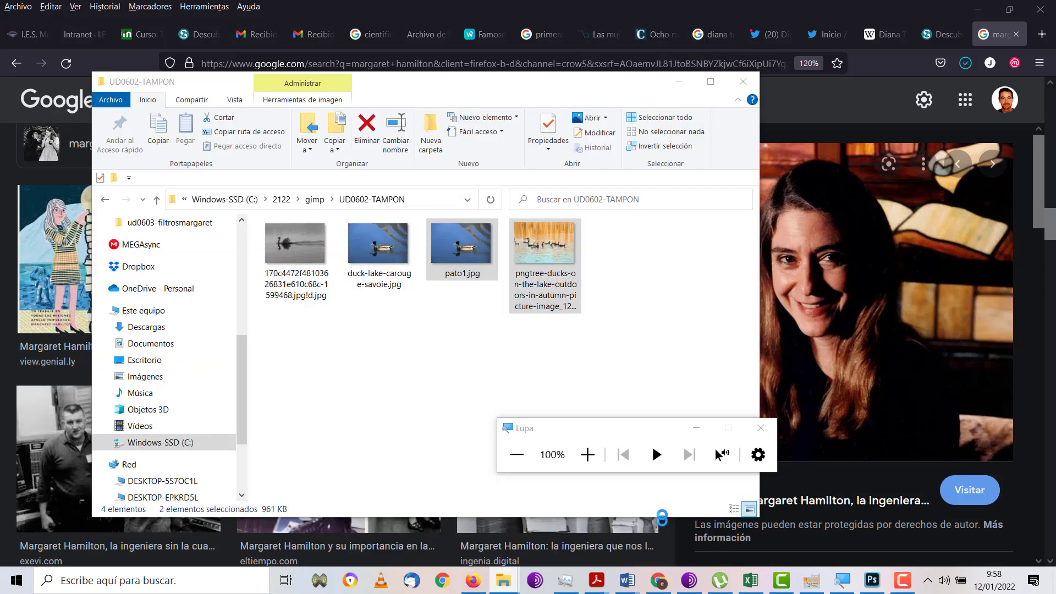
left_click(315, 200)
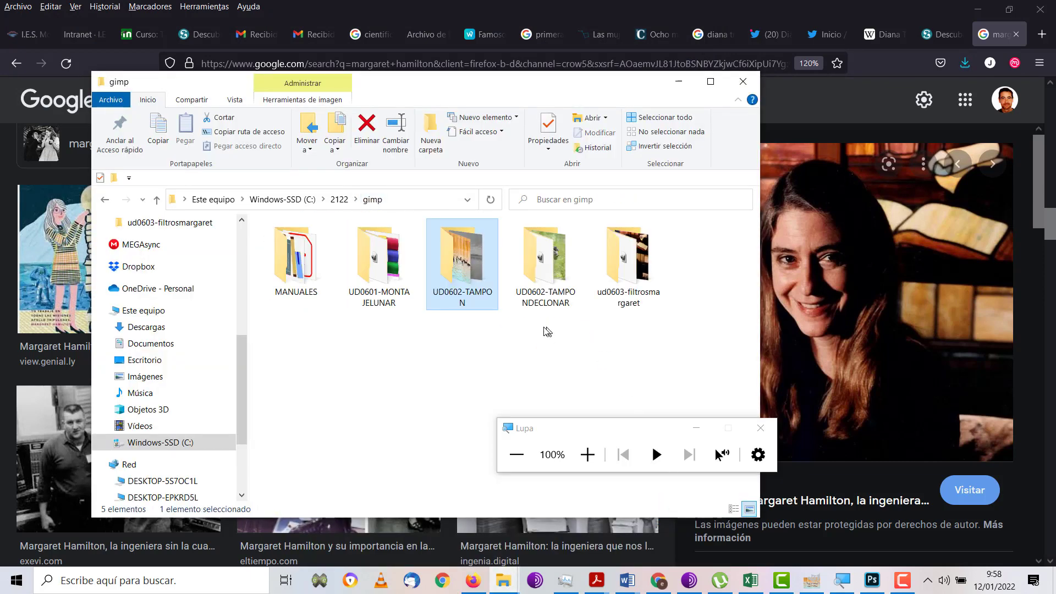
double_click(628, 259)
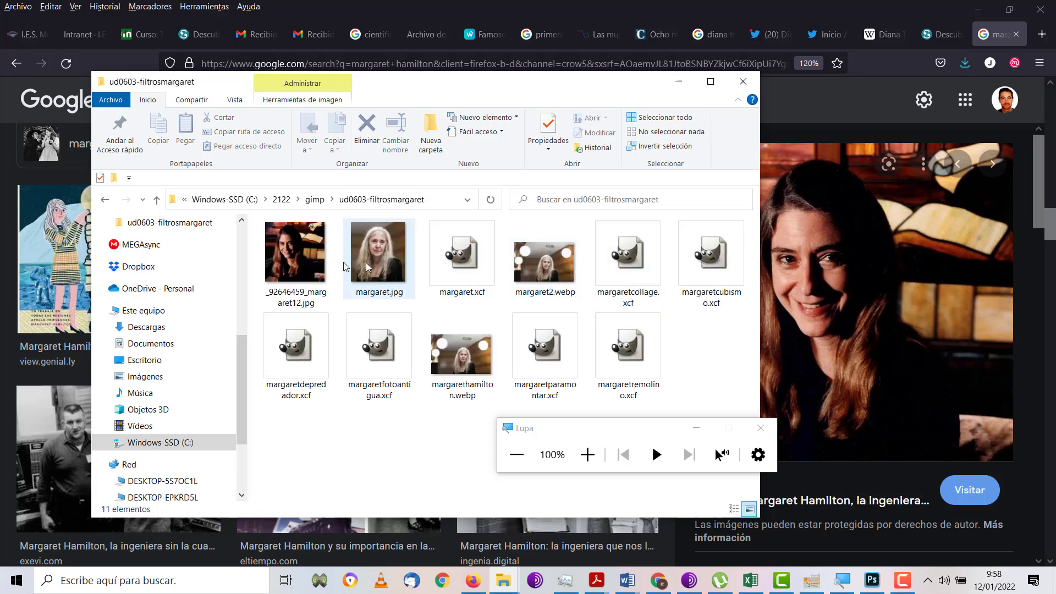
left_click(297, 258)
right_click(298, 258)
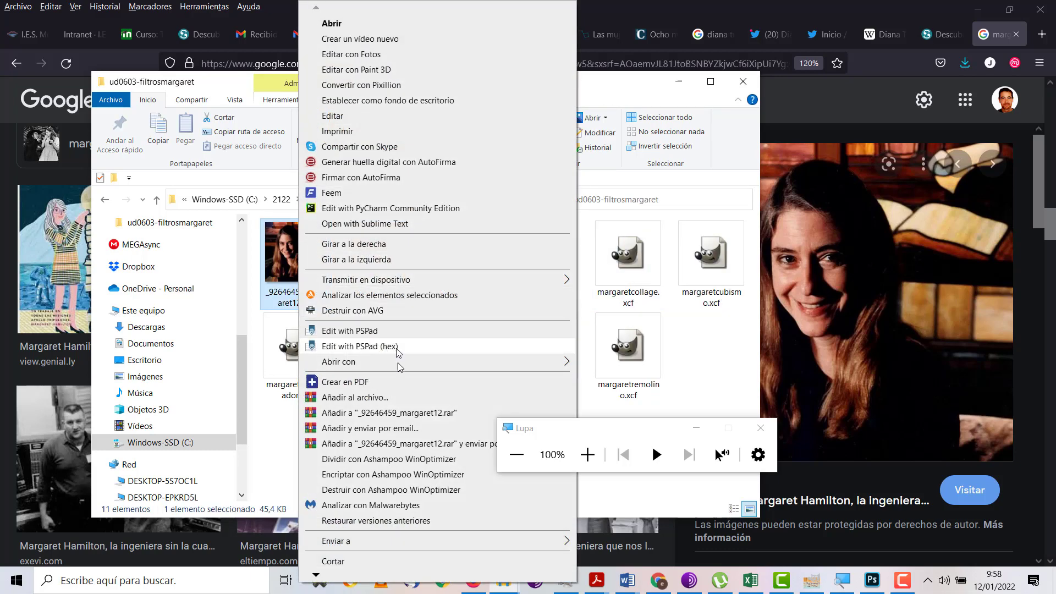
mouse_move(338, 361)
left_click(619, 380)
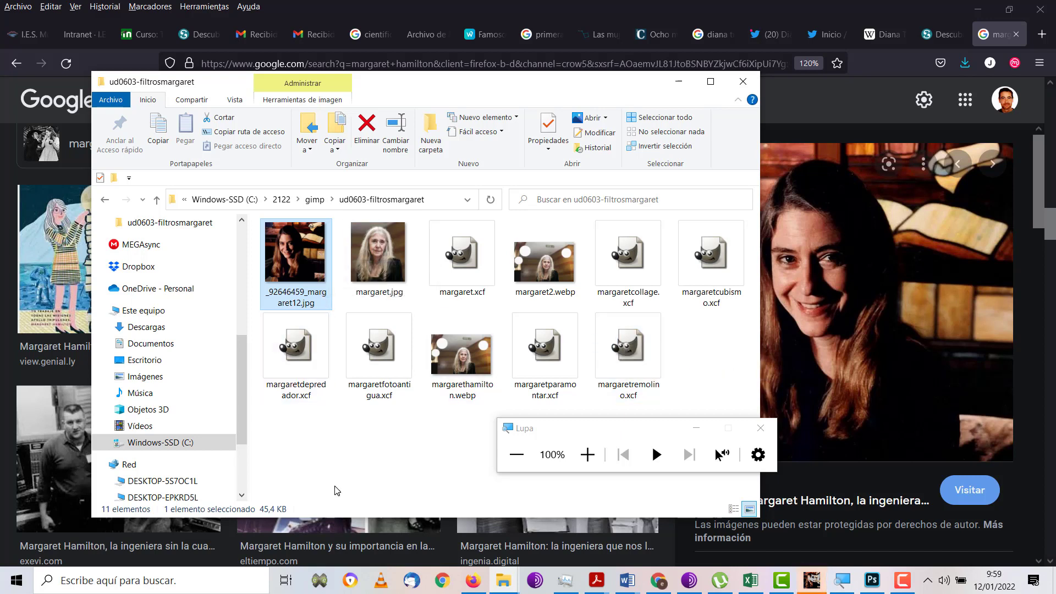
Duplicate the jpg as '_92646459_margaret12 - copia.jpg' and switch to GIMP.
key("ctrl+c")
key("ctrl+v")
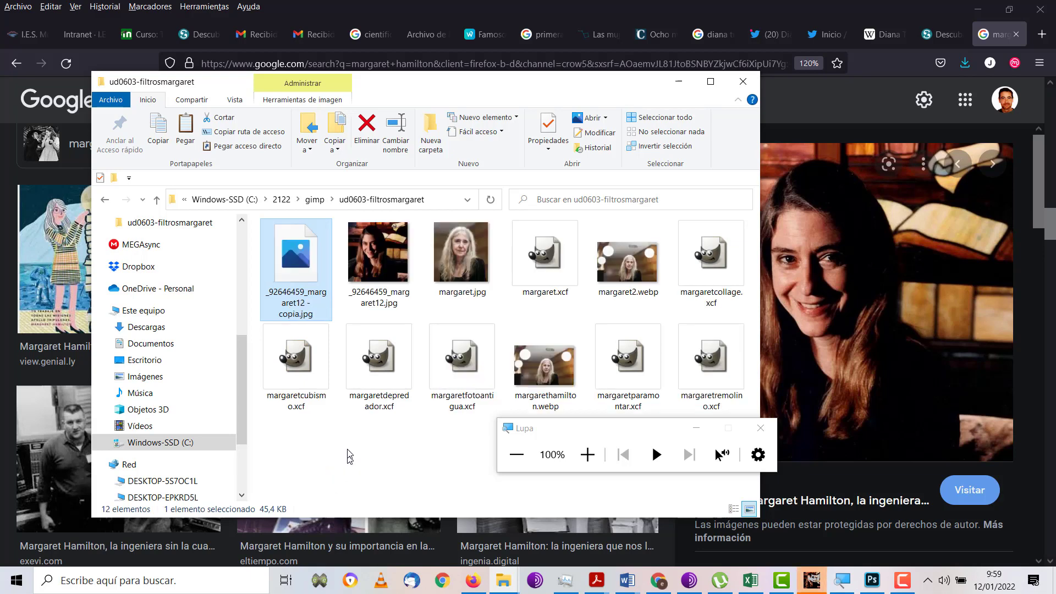
double_click(388, 269)
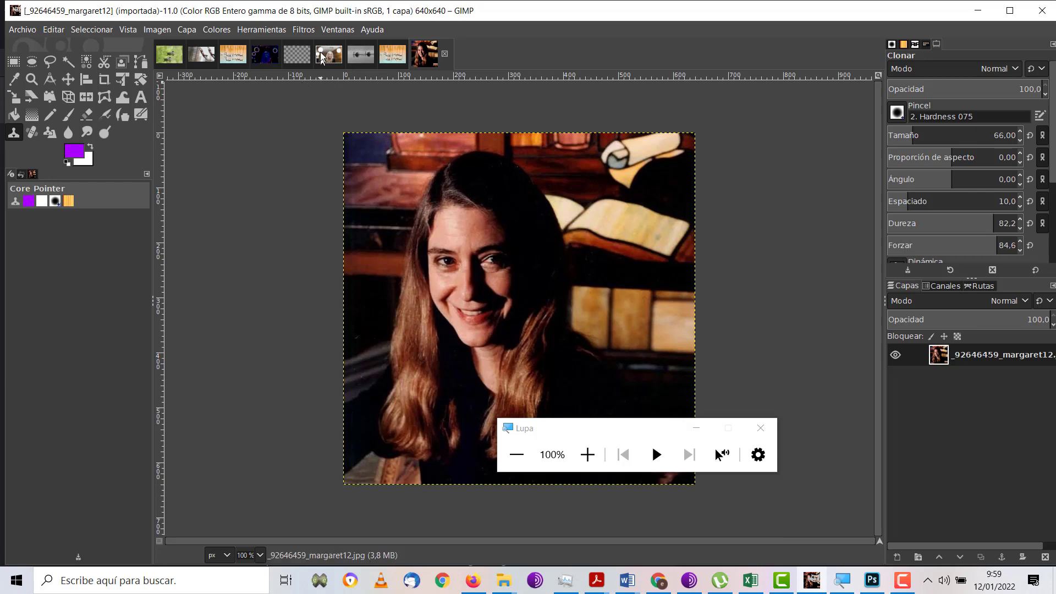
Apply the Artistic 'Brillo suave' (soft glow) filter to the portrait.
left_click(306, 32)
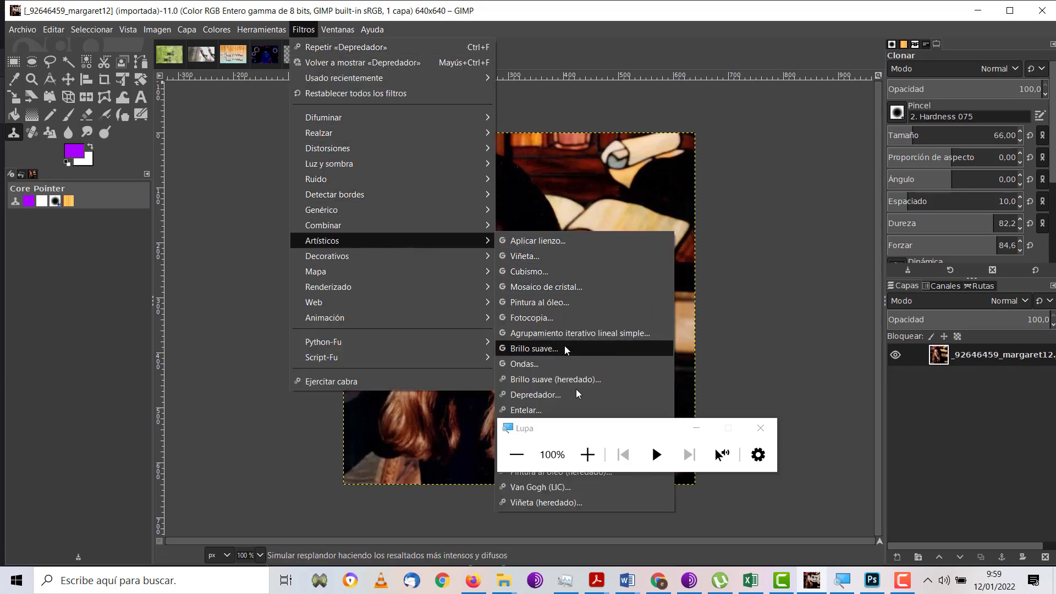
left_click_drag(597, 439, 688, 453)
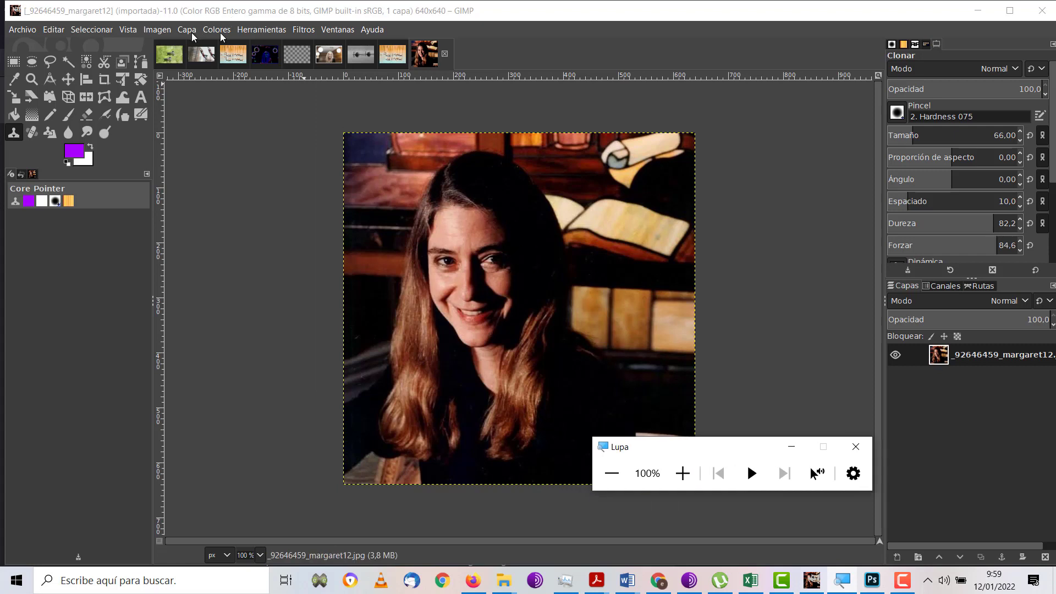
left_click(304, 31)
mouse_move(322, 240)
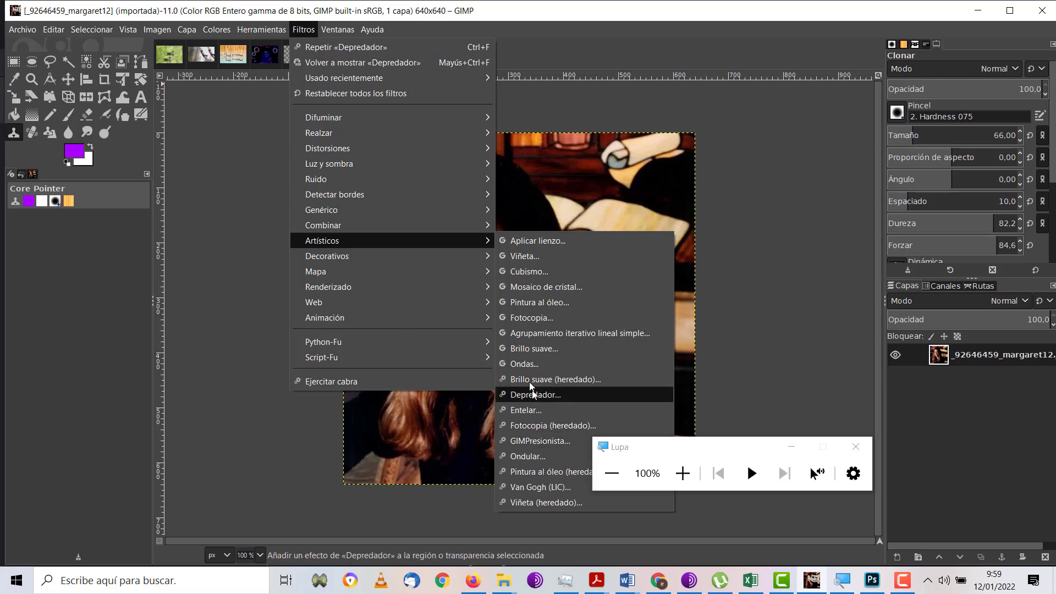
left_click(531, 349)
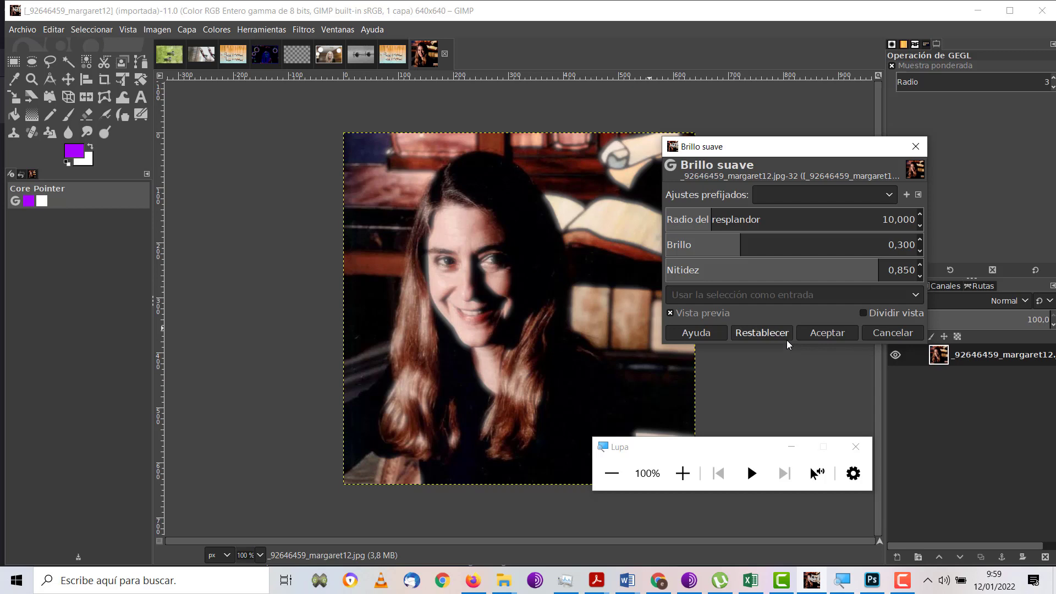
left_click(822, 332)
Save the glowing version as margaretbrillosuave.xcf.
left_click(22, 29)
left_click(48, 161)
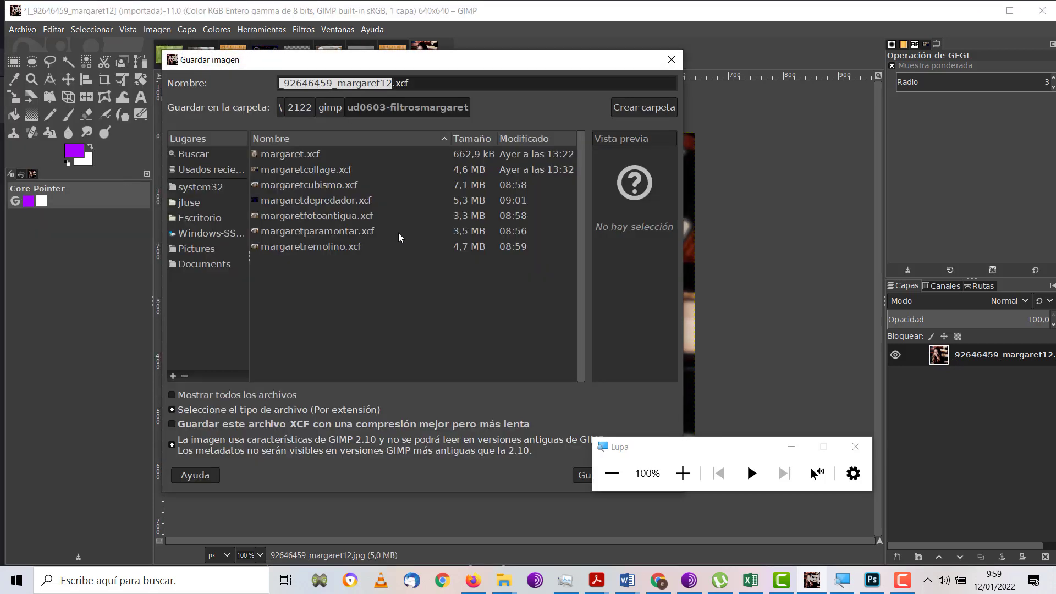
type("margaret")
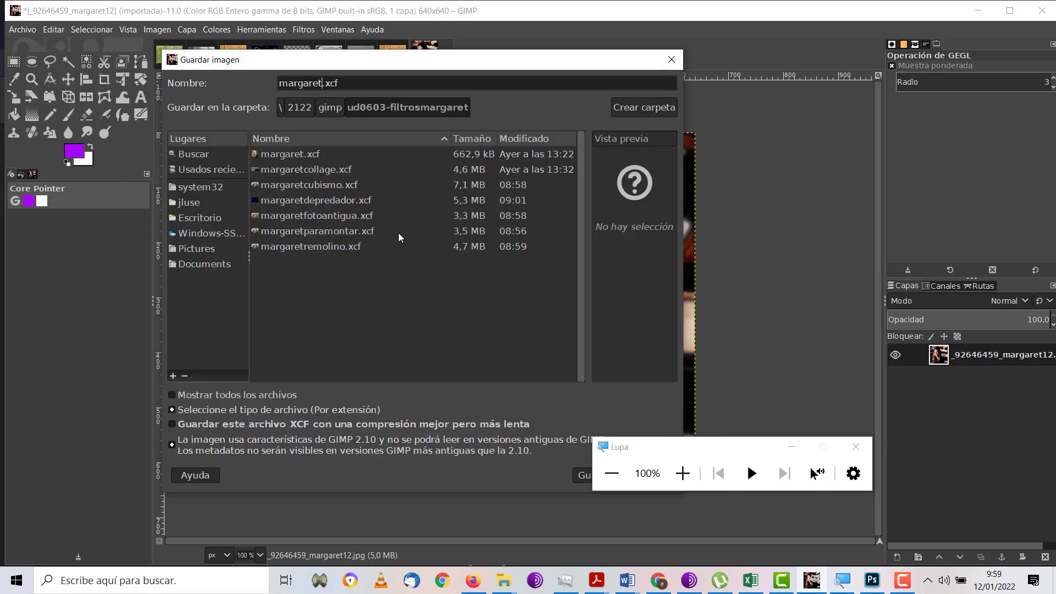
type("brillosuave")
key("Return")
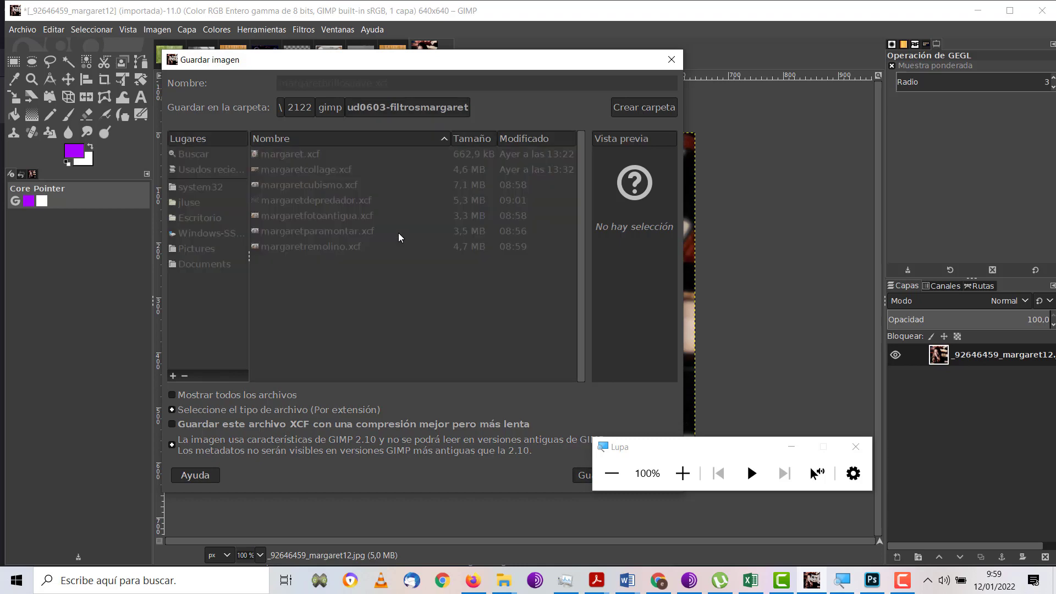
Undo the soft glow to restore the original portrait.
left_click(54, 30)
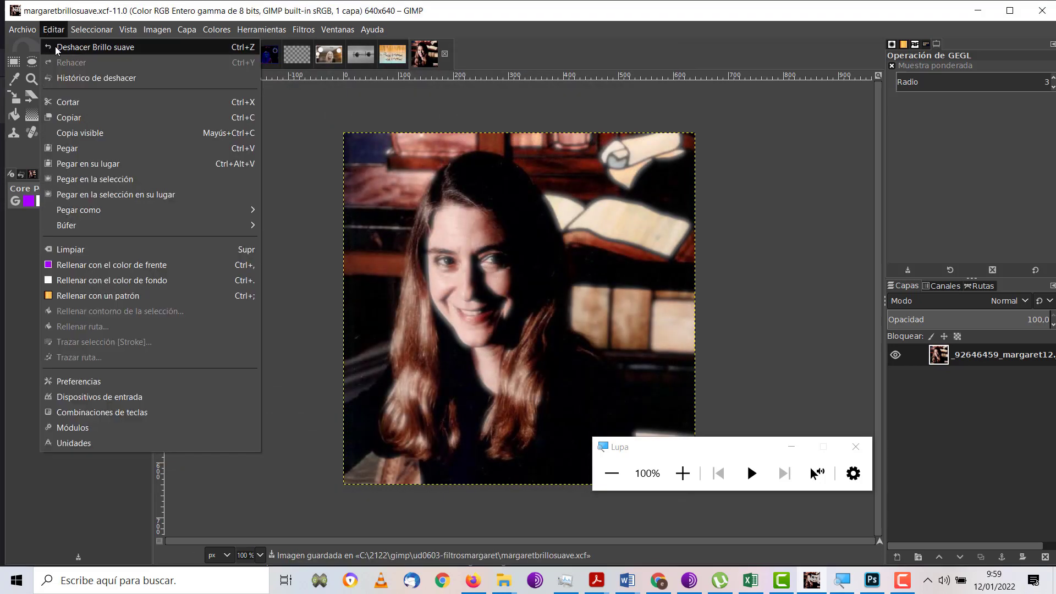
left_click(55, 44)
left_click(303, 29)
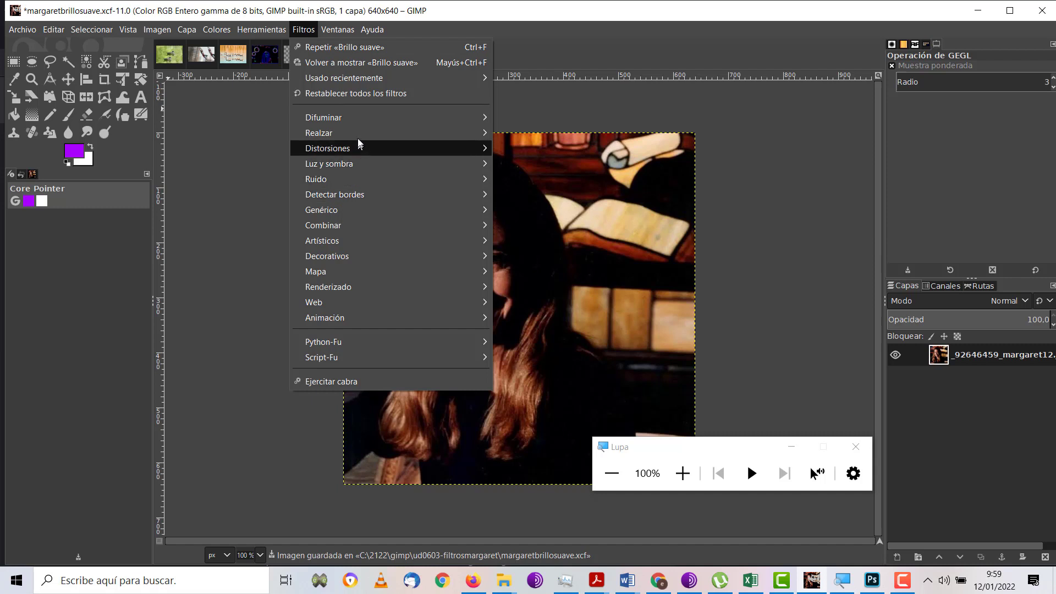
mouse_move(324, 117)
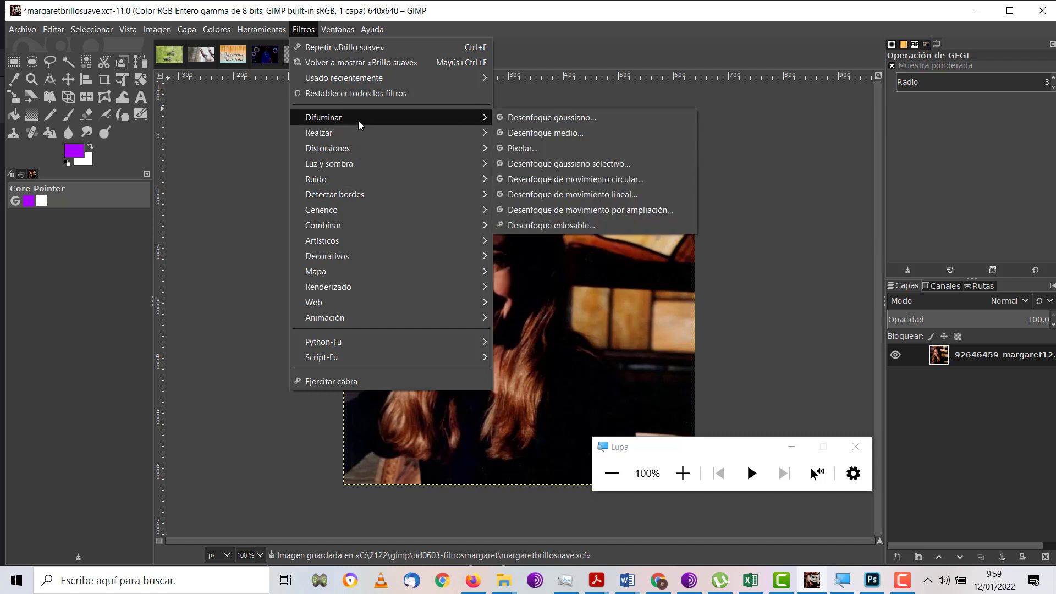
Pixelate the face inside an oval selection using 16-pixel blocks.
left_click(187, 150)
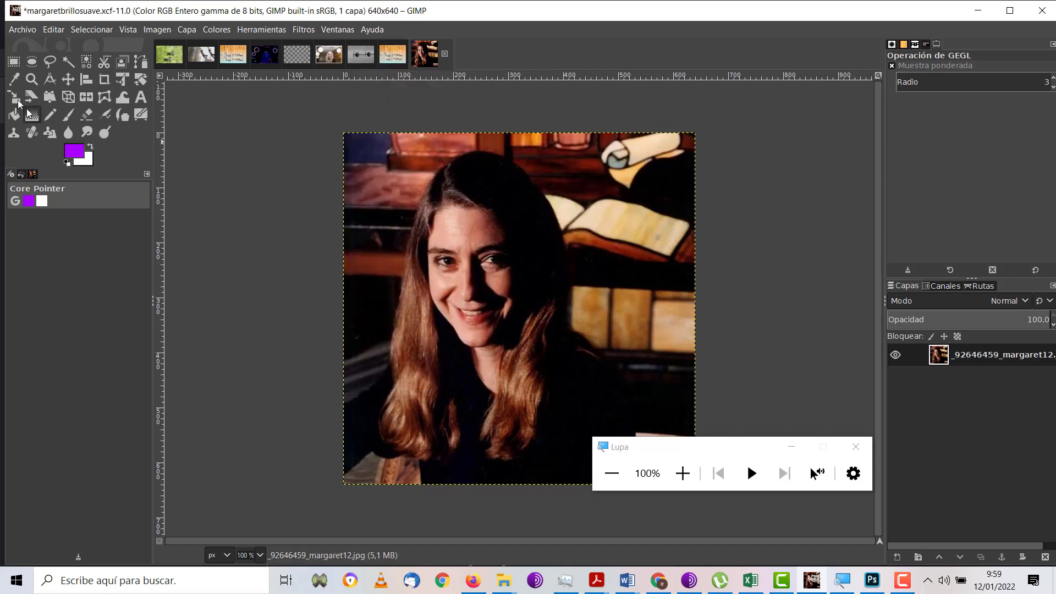
left_click(31, 62)
left_click_drag(418, 207, 530, 350)
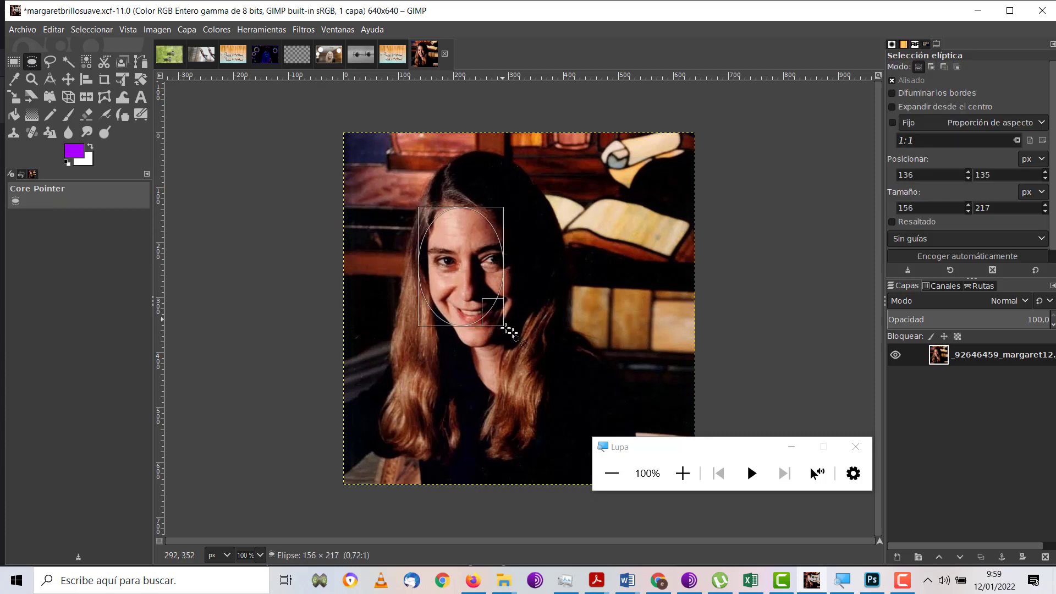
left_click(304, 29)
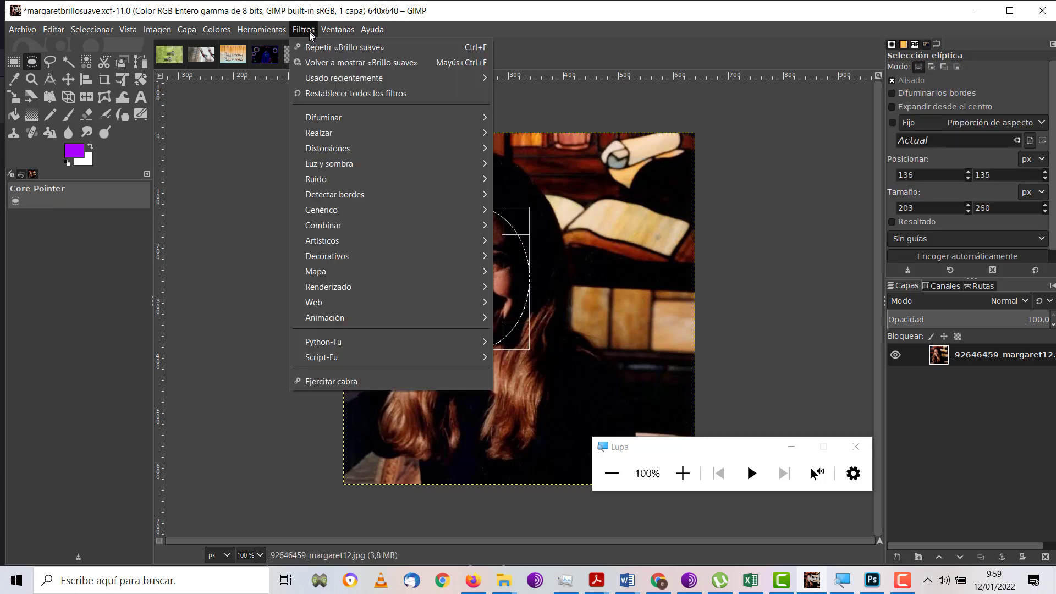
mouse_move(363, 117)
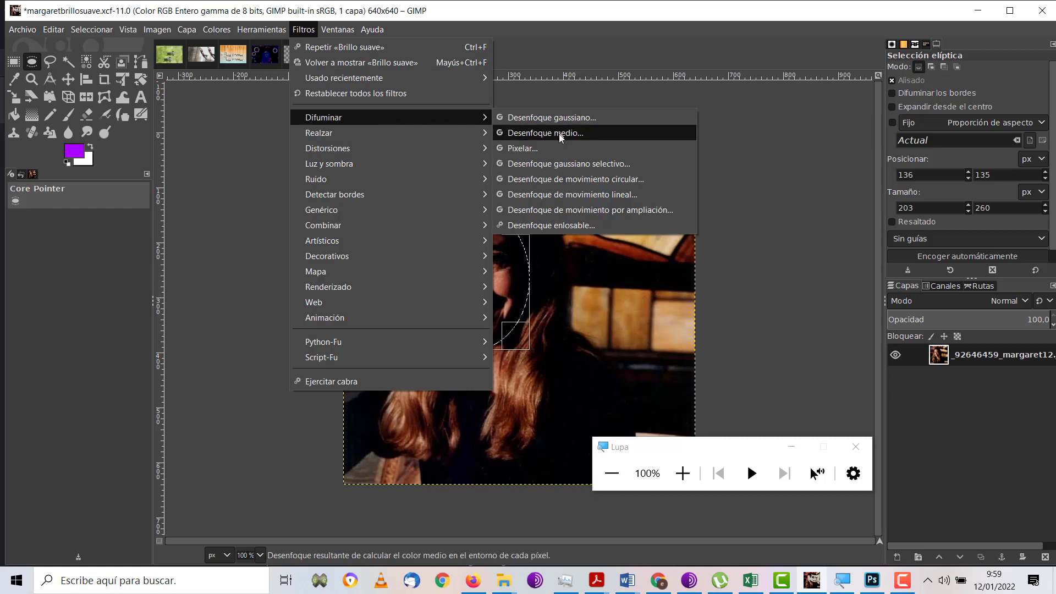
left_click(557, 142)
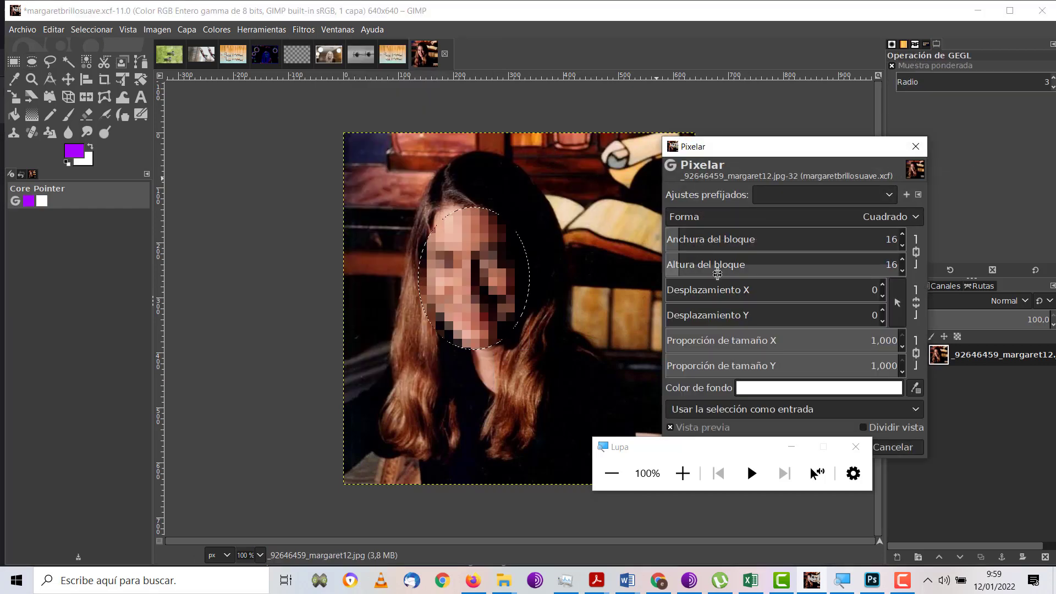
left_click_drag(757, 455, 673, 495)
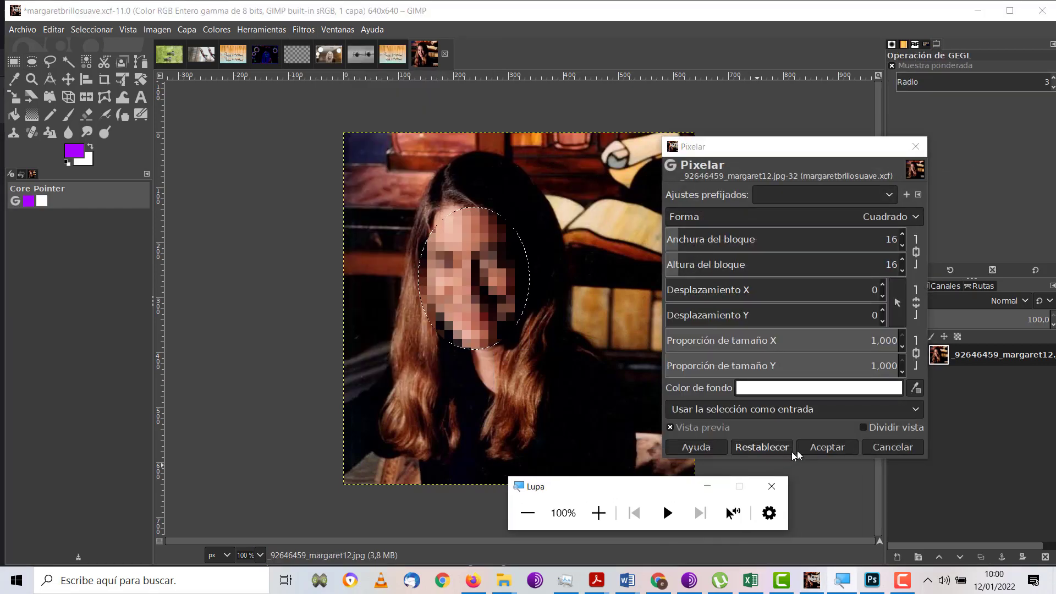
left_click(825, 447)
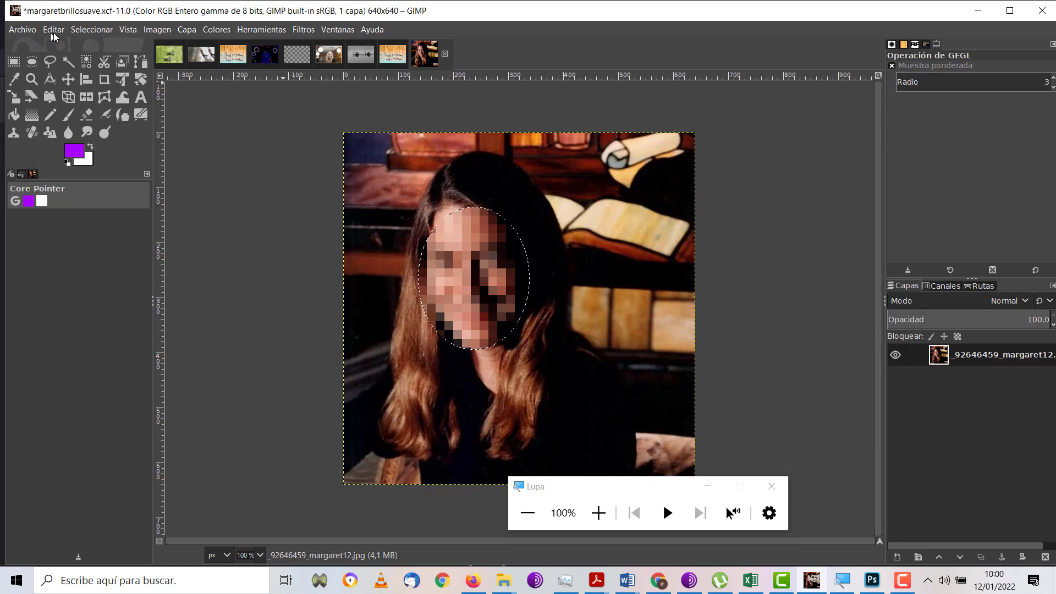
Save the pixelated version as margaretpixelada.xcf, then undo the pixelation.
left_click(31, 28)
left_click(66, 165)
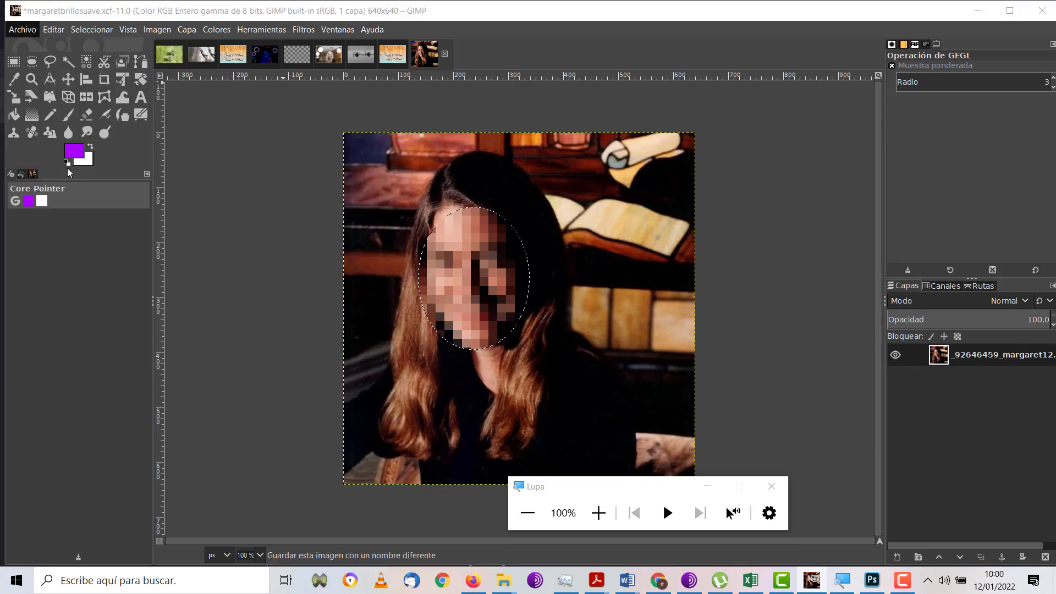
type("marga.xcf")
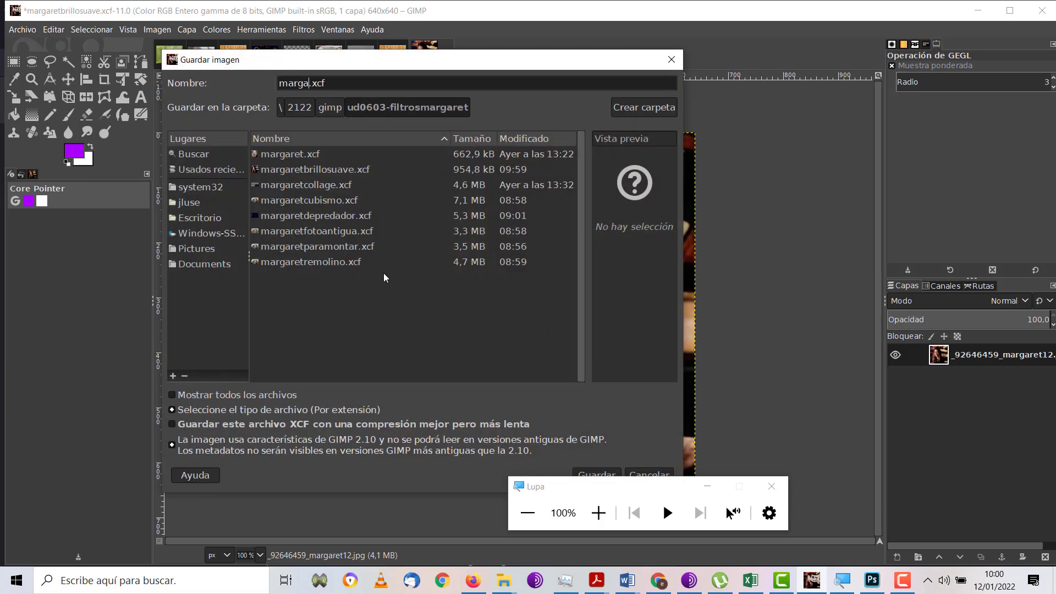
type("ada")
key("Return")
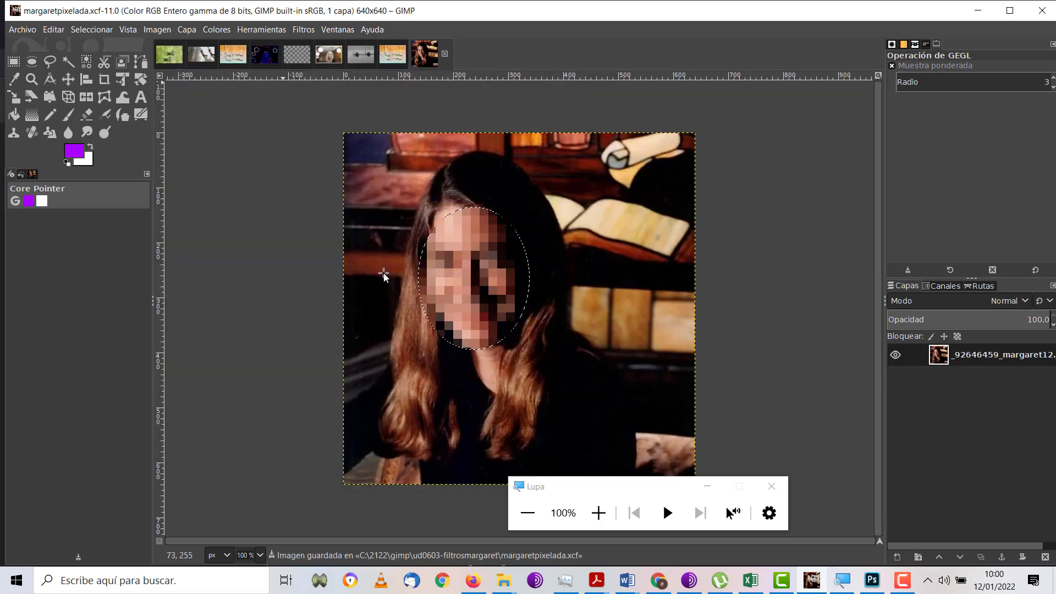
left_click(62, 30)
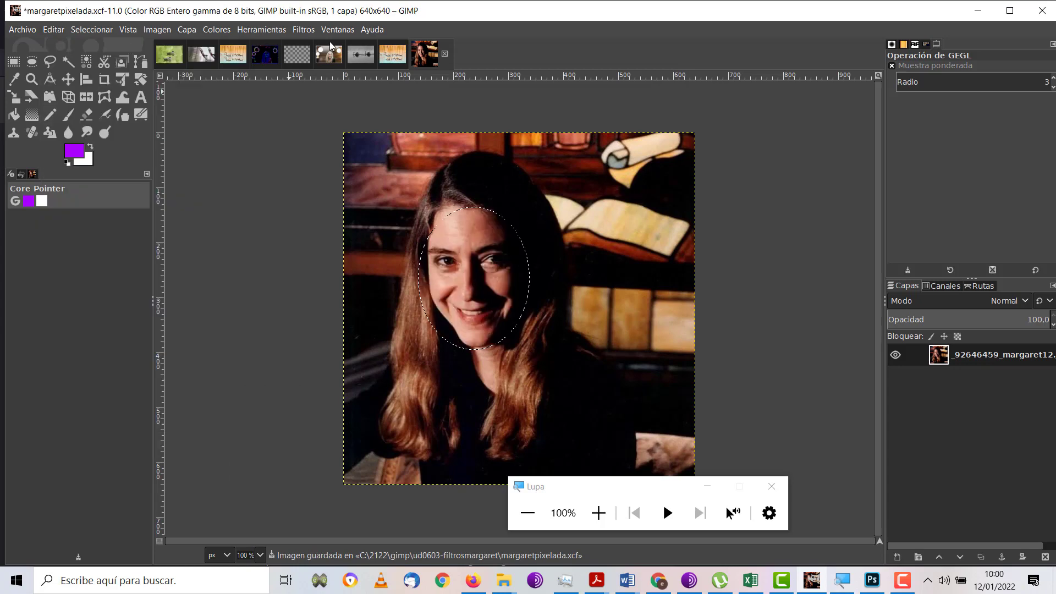
Select the whole image and apply the Cubismo filter with tile size 10.
left_click(304, 29)
mouse_move(322, 240)
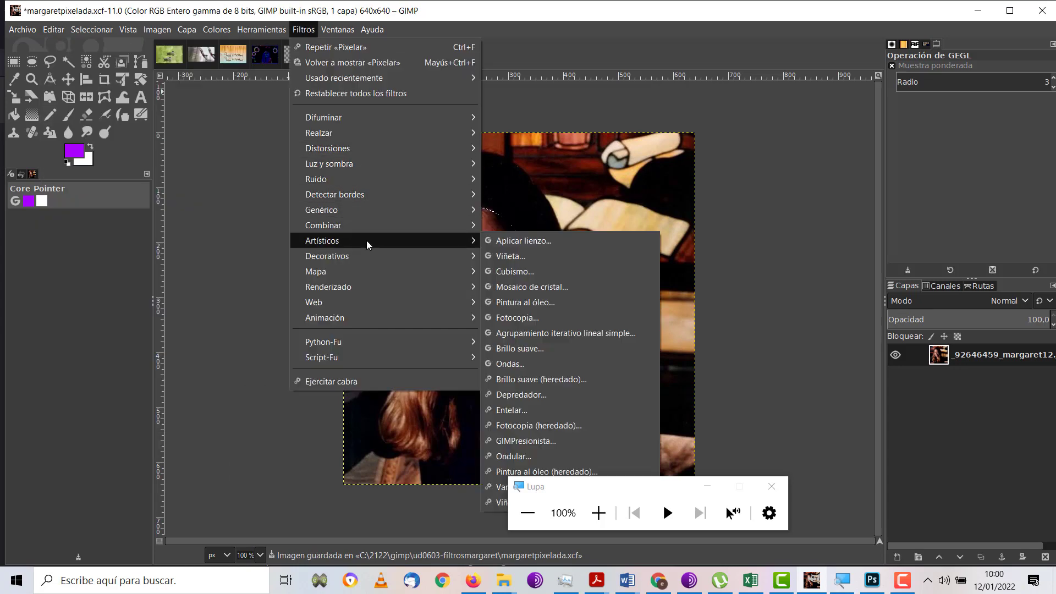
left_click(550, 272)
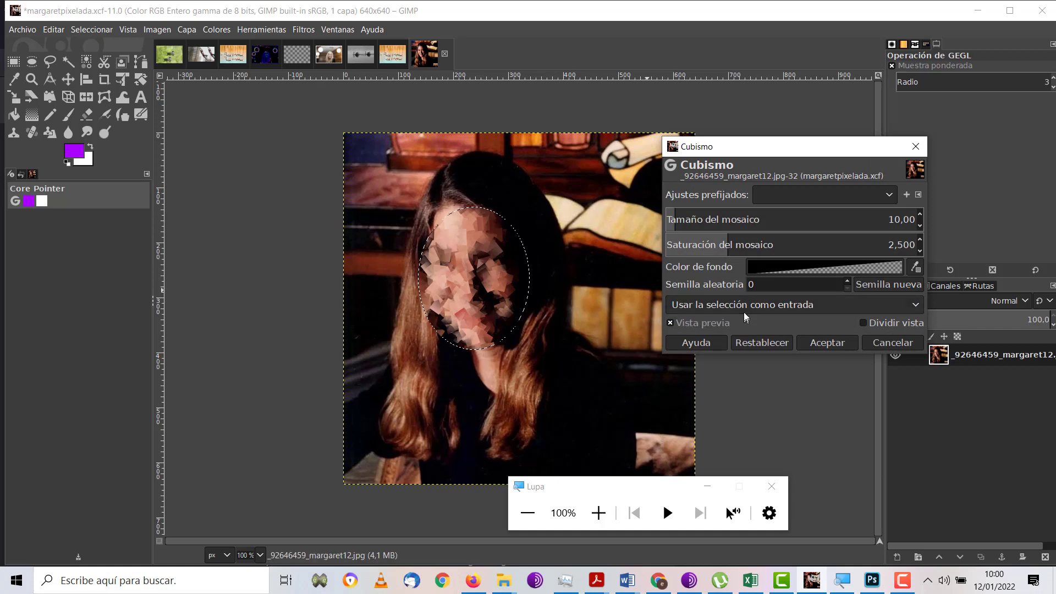
left_click(880, 343)
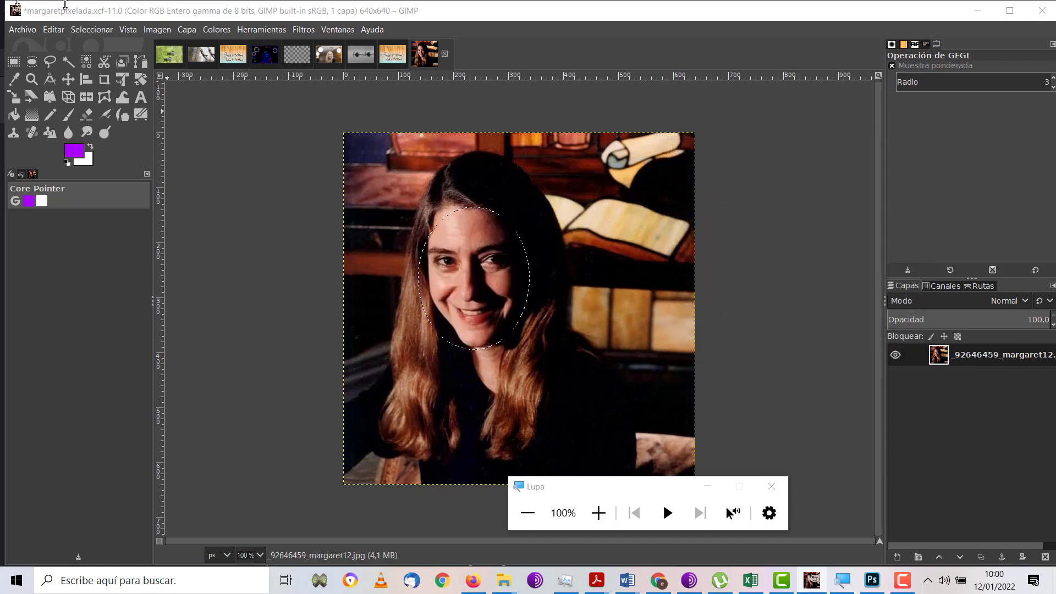
left_click(110, 29)
left_click(303, 30)
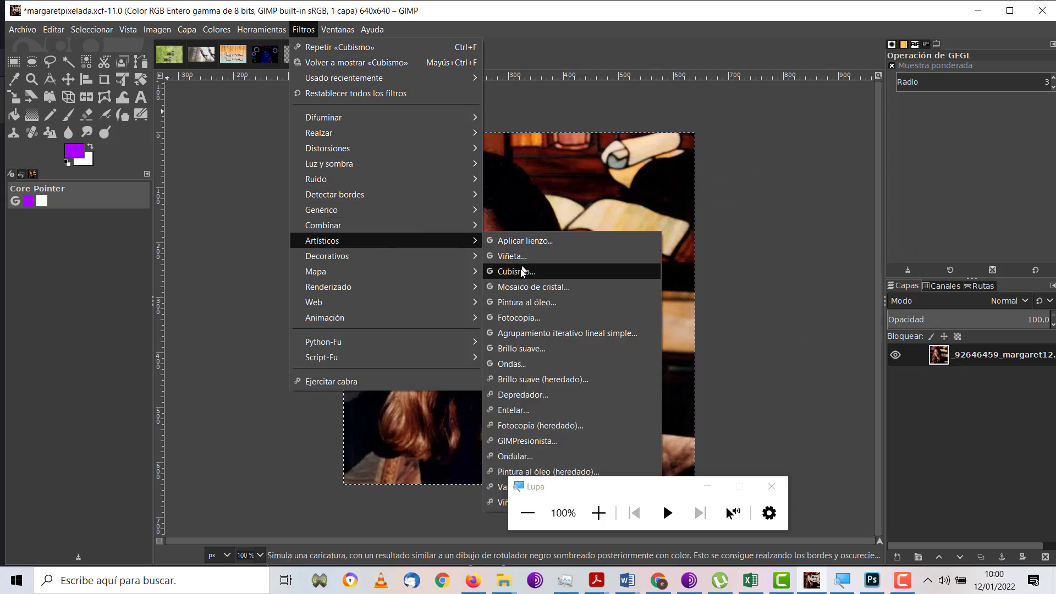
left_click(518, 273)
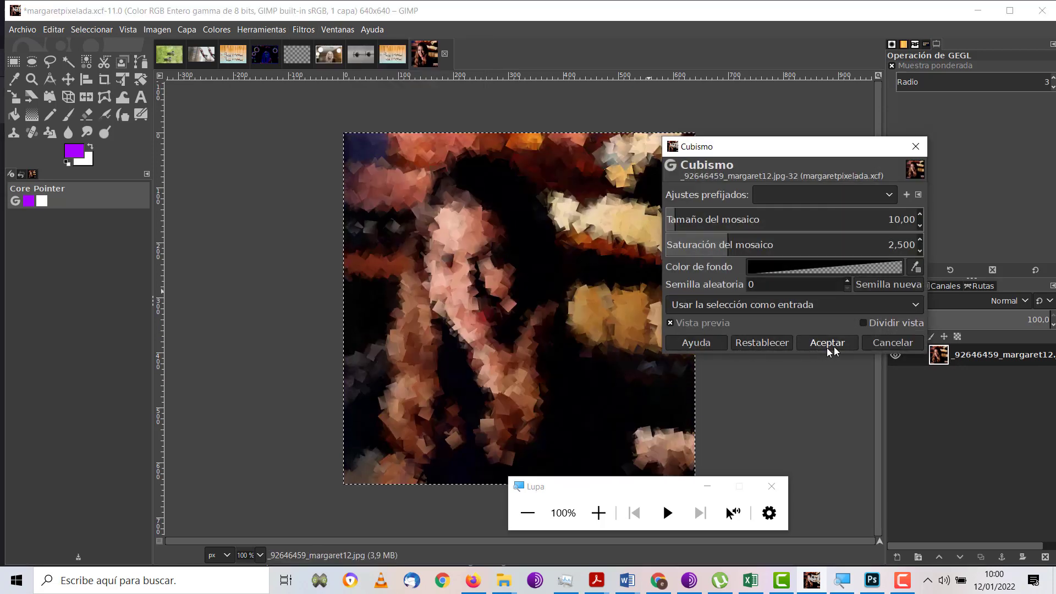
left_click(834, 346)
Save the cubist version as margaretcubista.xcf and return to the Firefox image results.
left_click(30, 25)
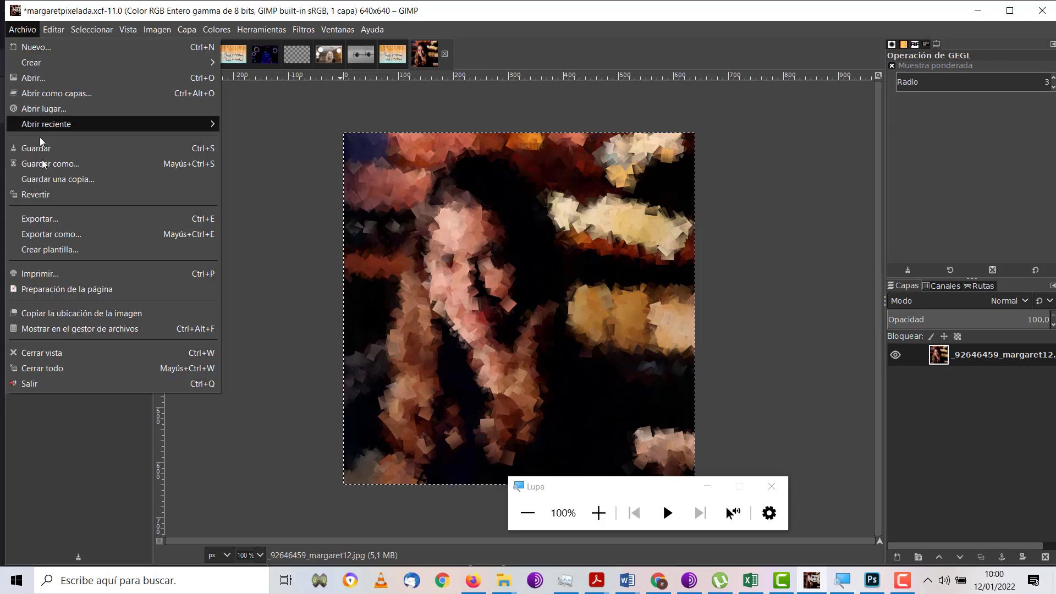
left_click(44, 168)
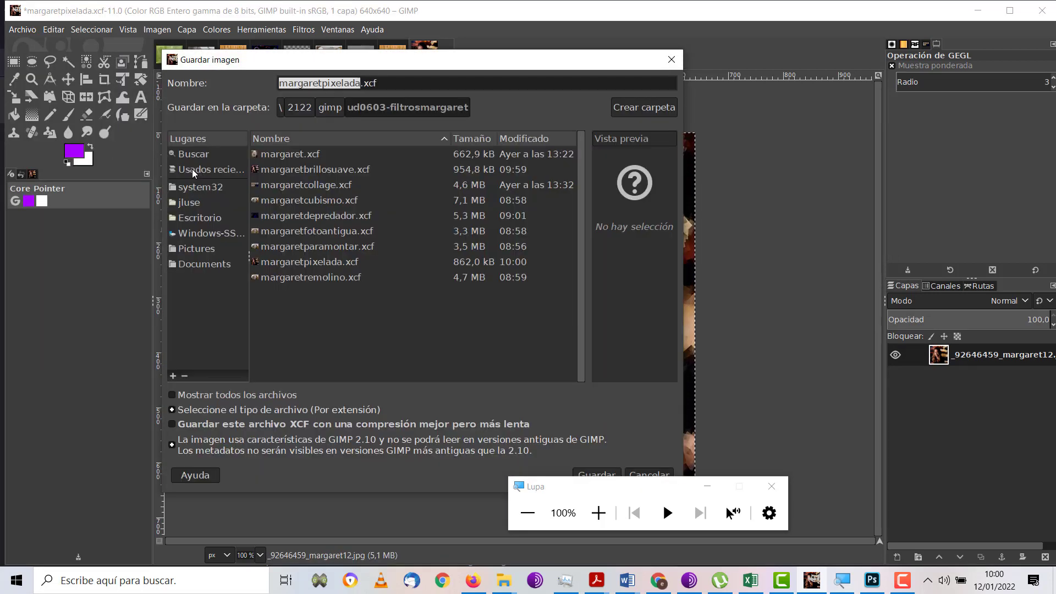
type("margaret")
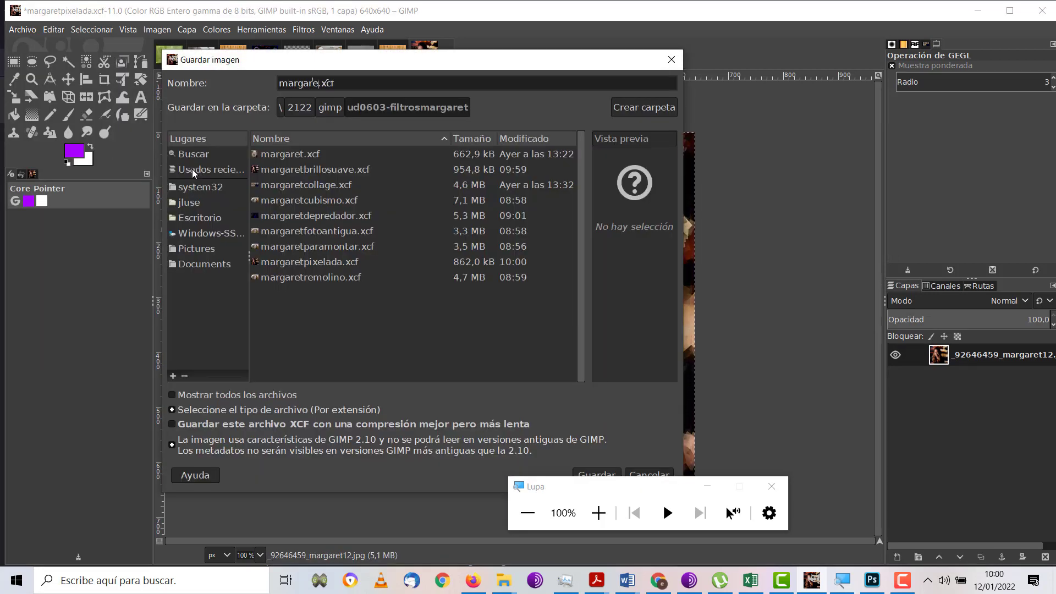
type("cubista")
key("Return")
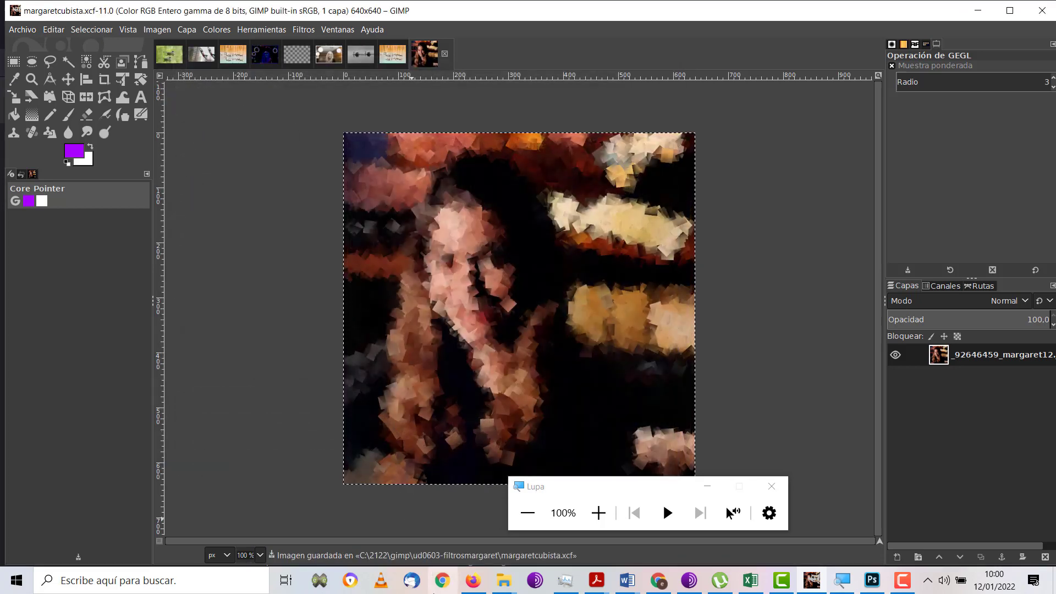
left_click(471, 581)
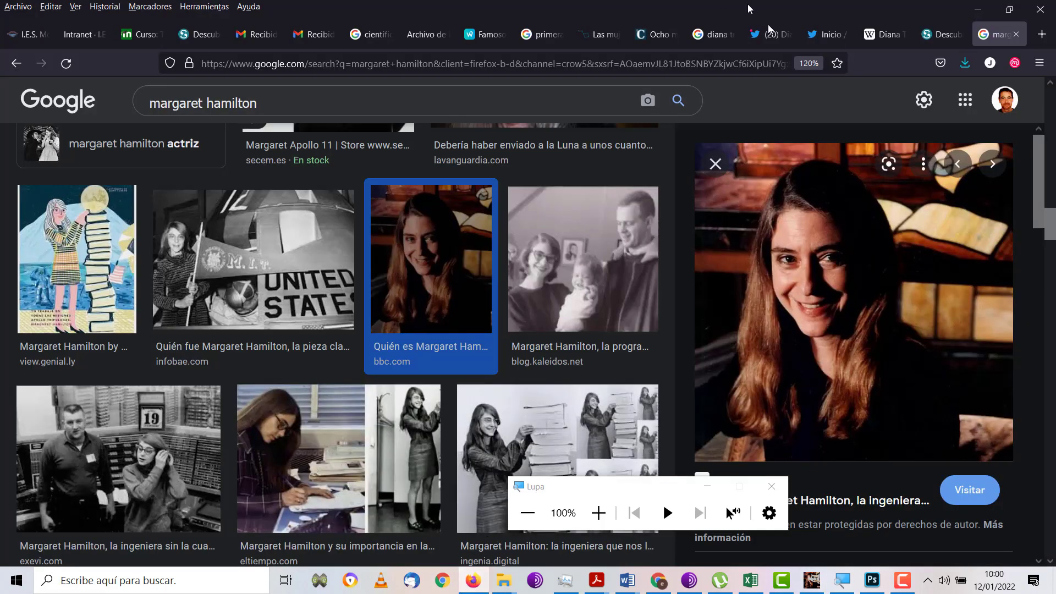
Look through the open tabs and close the bewanted blog tab.
left_click(937, 37)
left_click(880, 39)
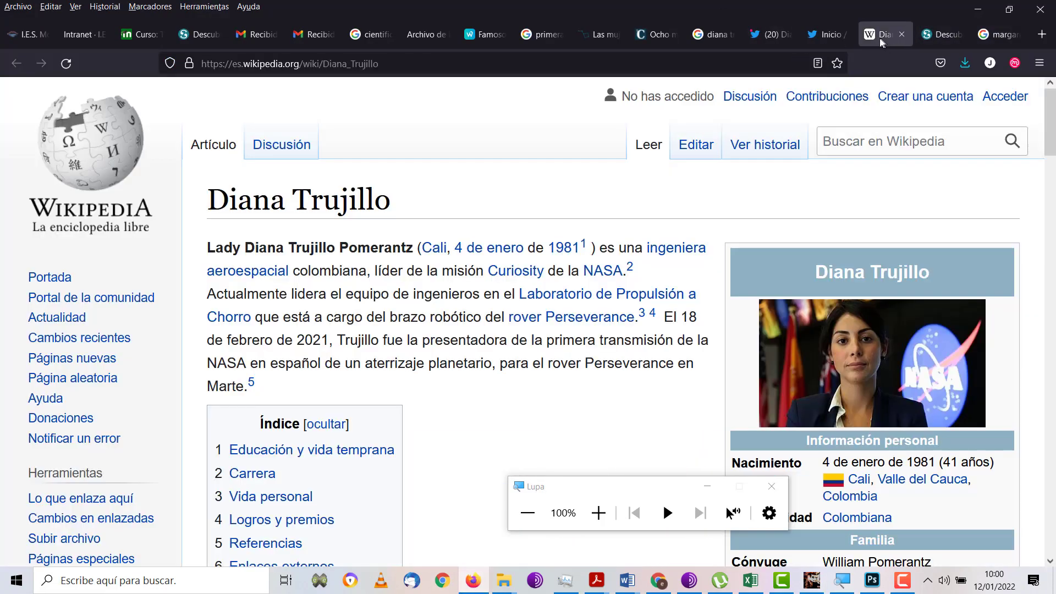
left_click(826, 37)
left_click(776, 38)
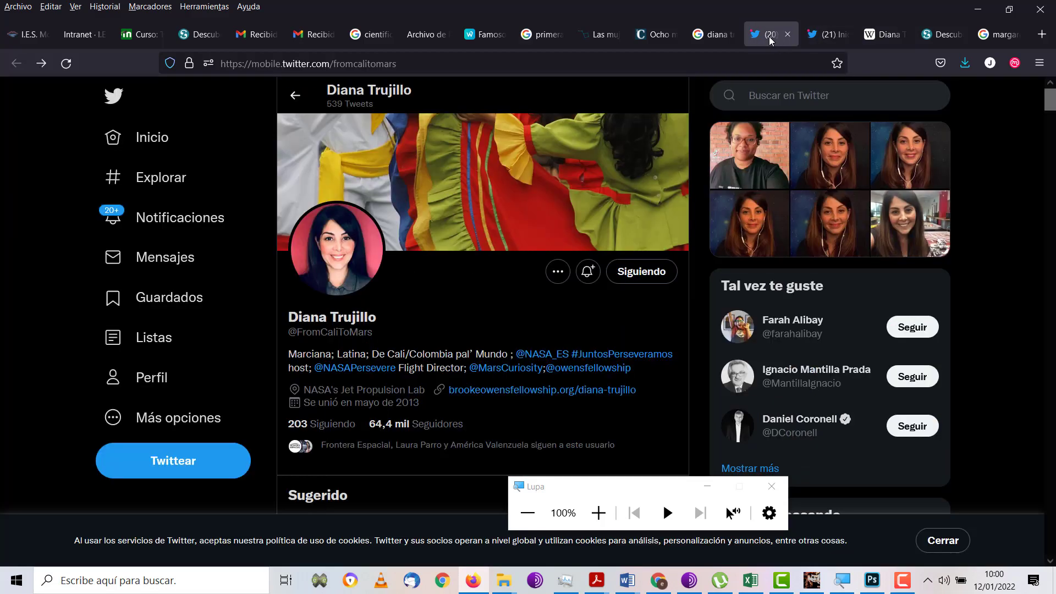
left_click(712, 36)
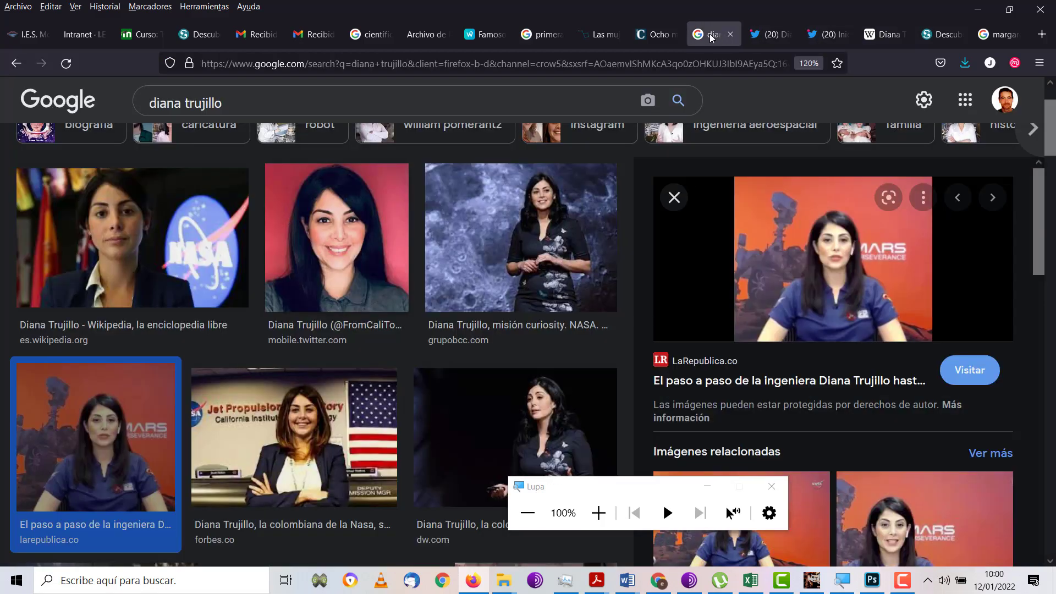
left_click(484, 35)
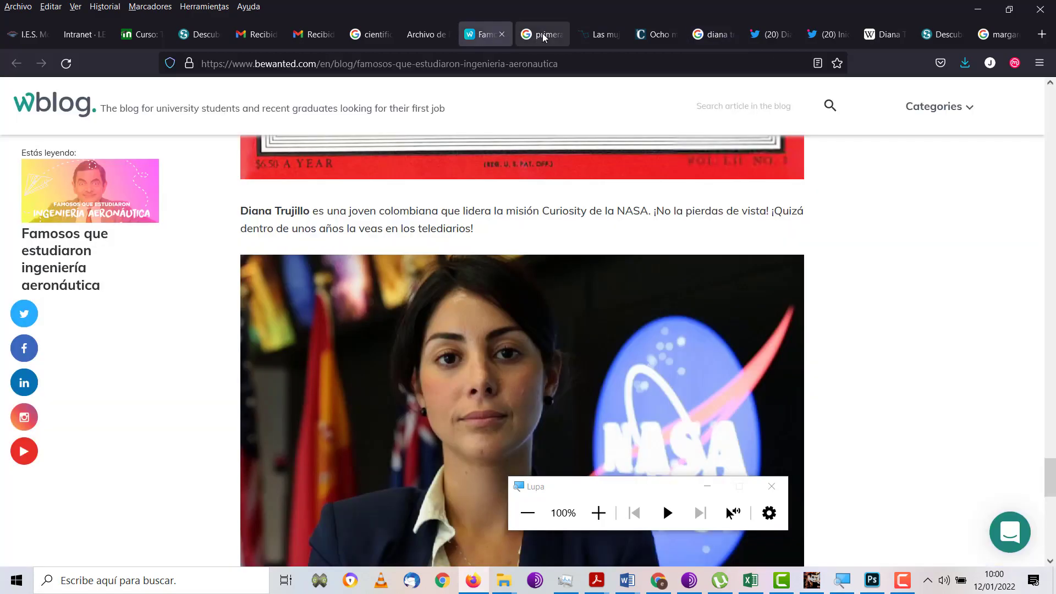
left_click(543, 37)
Cycle through the remaining tabs to the turismodeestrellas women astronauts article.
left_click(483, 36)
left_click(429, 36)
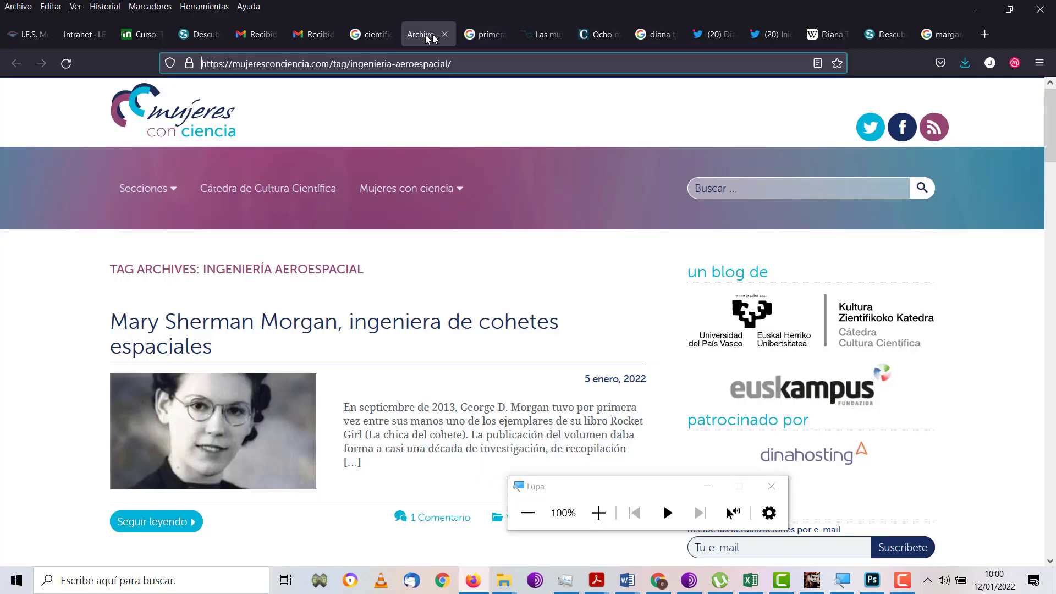
left_click(377, 35)
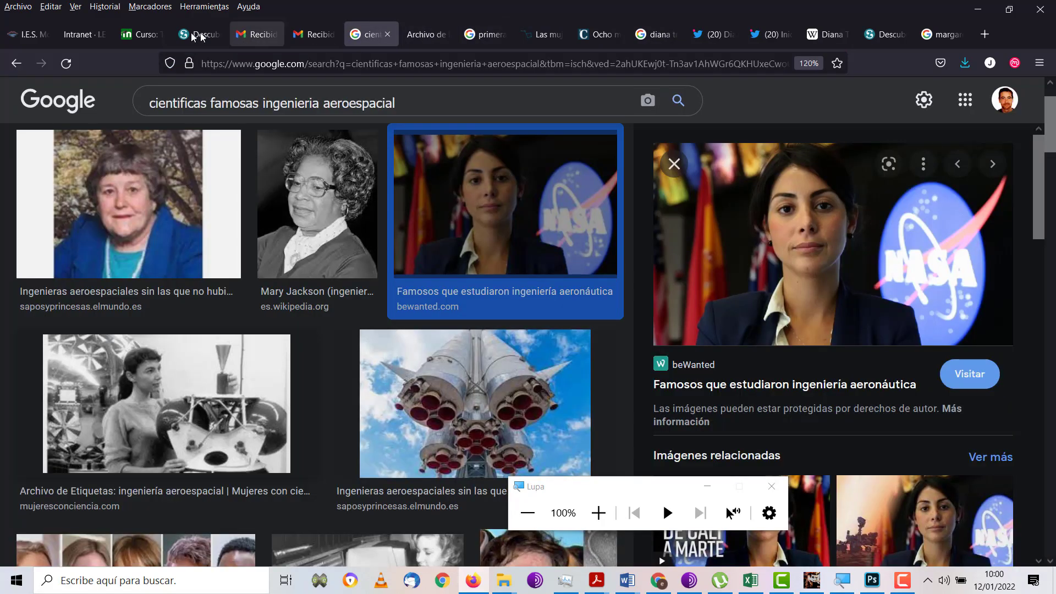
left_click(883, 35)
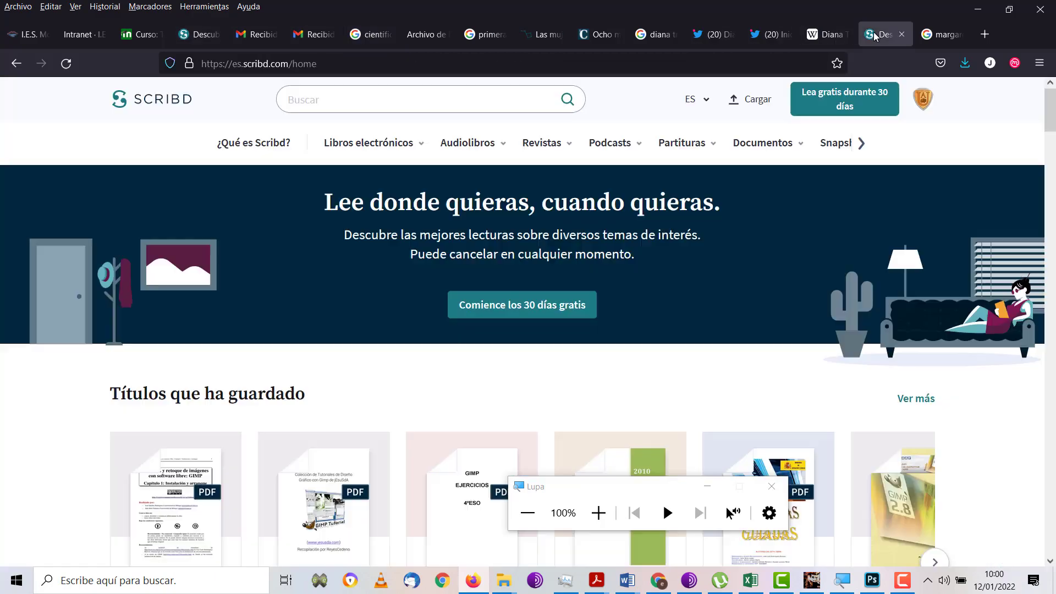
left_click(830, 35)
left_click(945, 35)
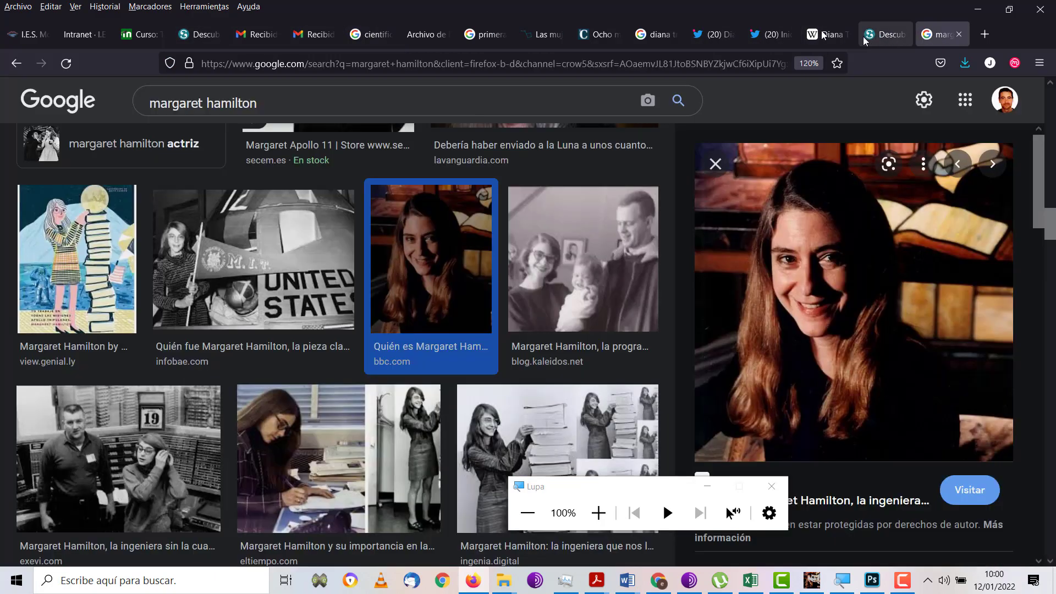
left_click(764, 34)
left_click(709, 34)
left_click(657, 34)
left_click(600, 34)
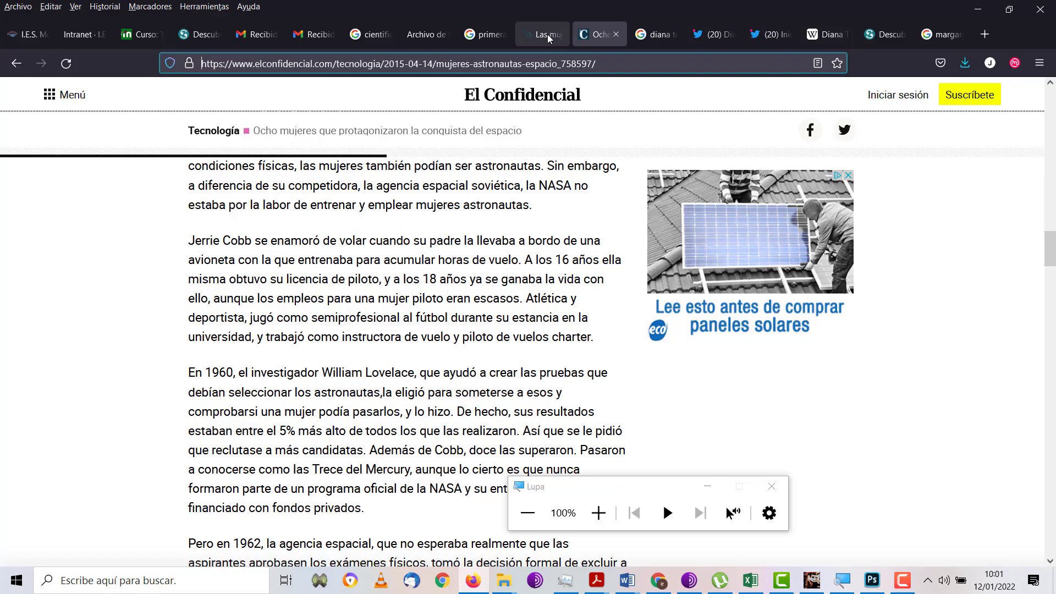
left_click(547, 34)
Search 'mujeres con ciencia aeroespacial' and open the Mujeres con Ciencia aerospace engineering archive.
left_click(523, 62)
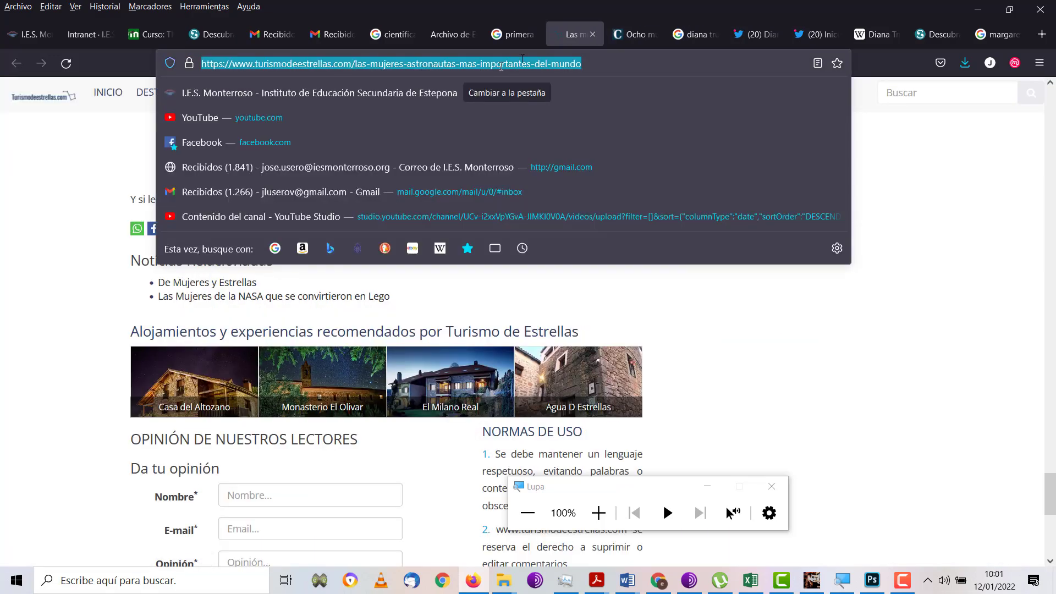
type("mujeres conci")
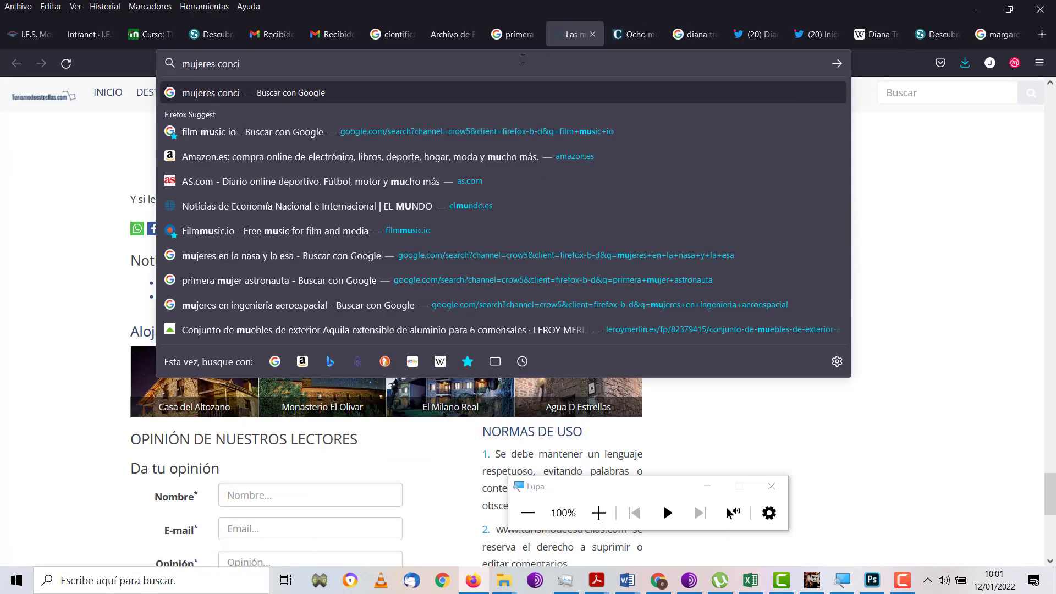
key("BackSpace")
key("BackSpace")
type(" ciencia ")
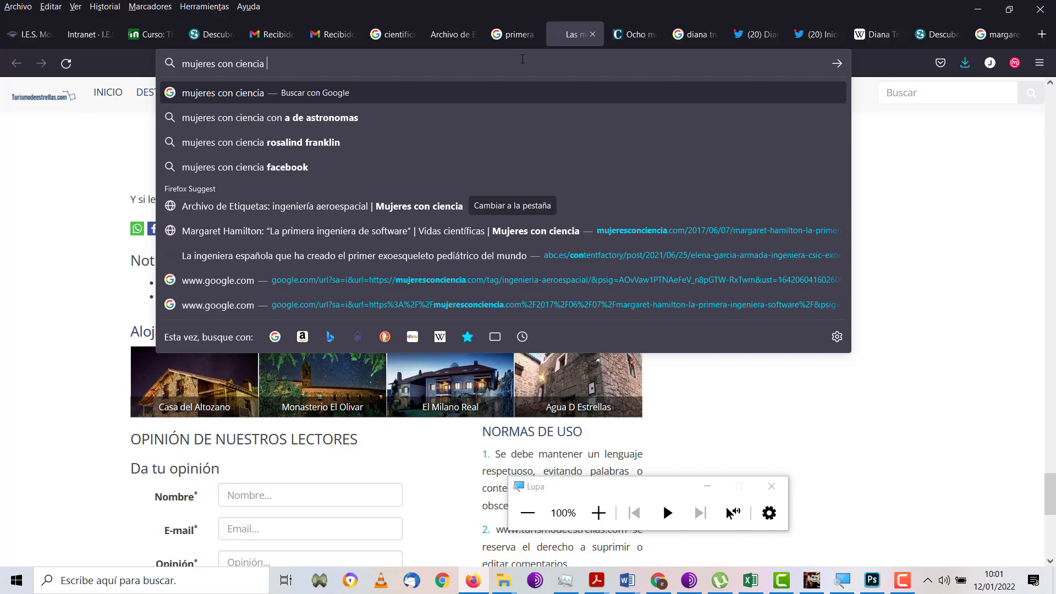
type("aero")
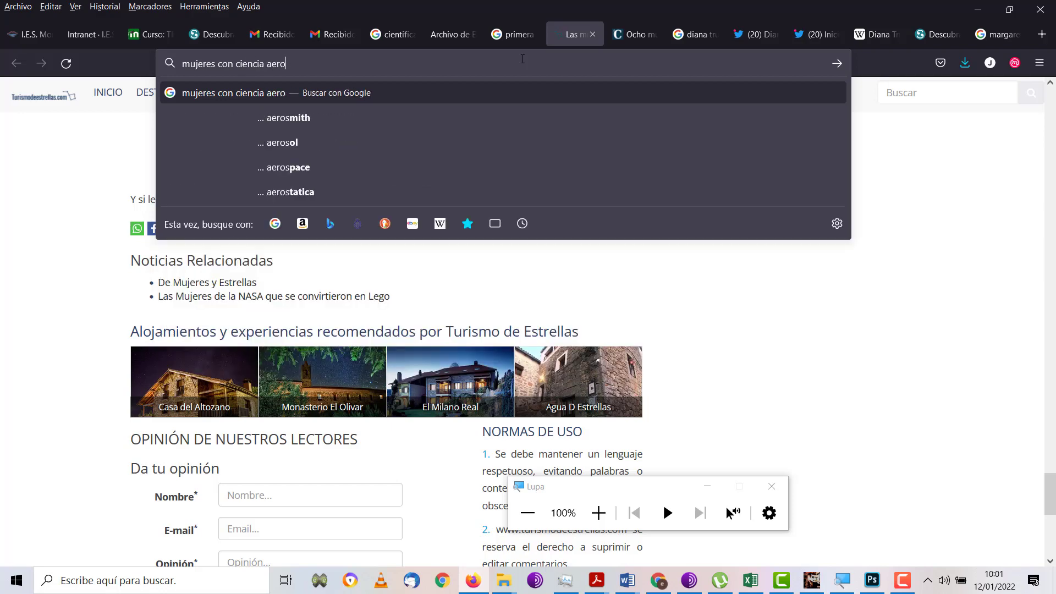
type("espacial")
key("Return")
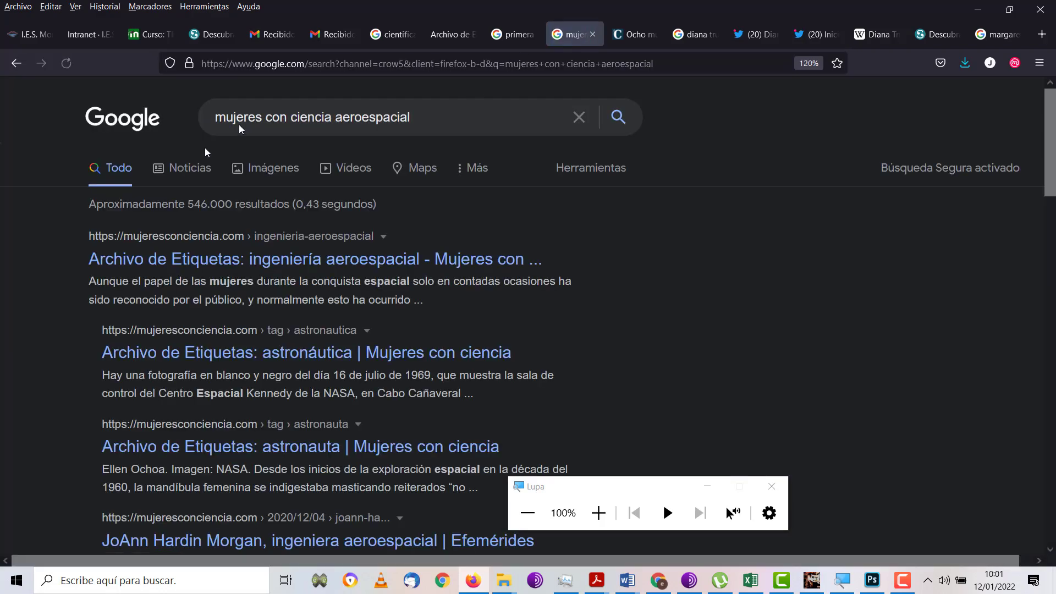
left_click(203, 263)
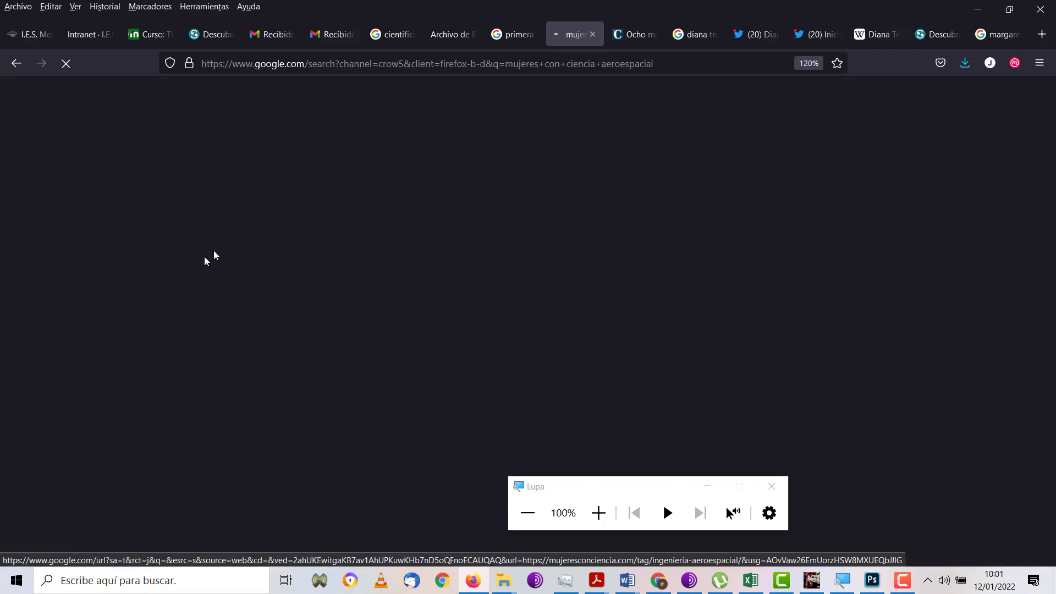
Scroll through the first page of aerospace articles and go to page 2.
scroll(344, 165, "down", 4)
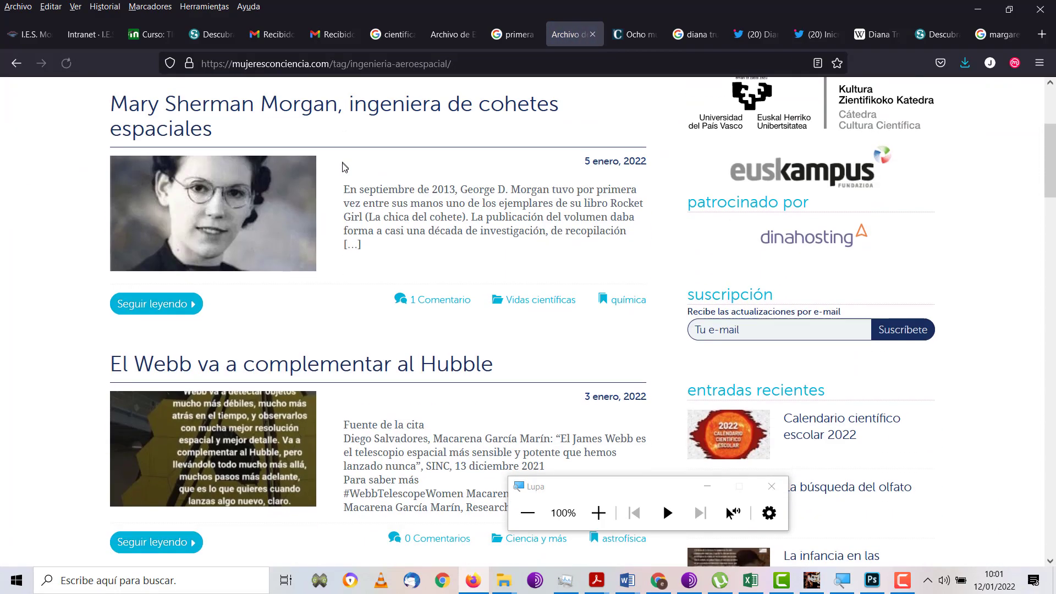
scroll(344, 165, "down", 4)
scroll(342, 170, "down", 4)
scroll(345, 170, "down", 2)
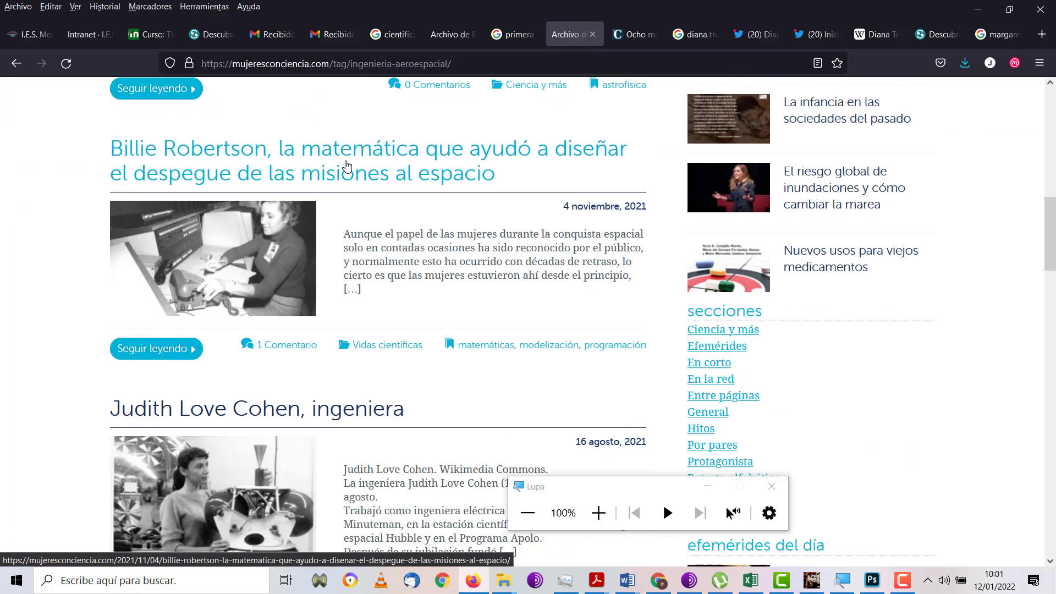
scroll(275, 277, "down", 1)
scroll(275, 276, "down", 3)
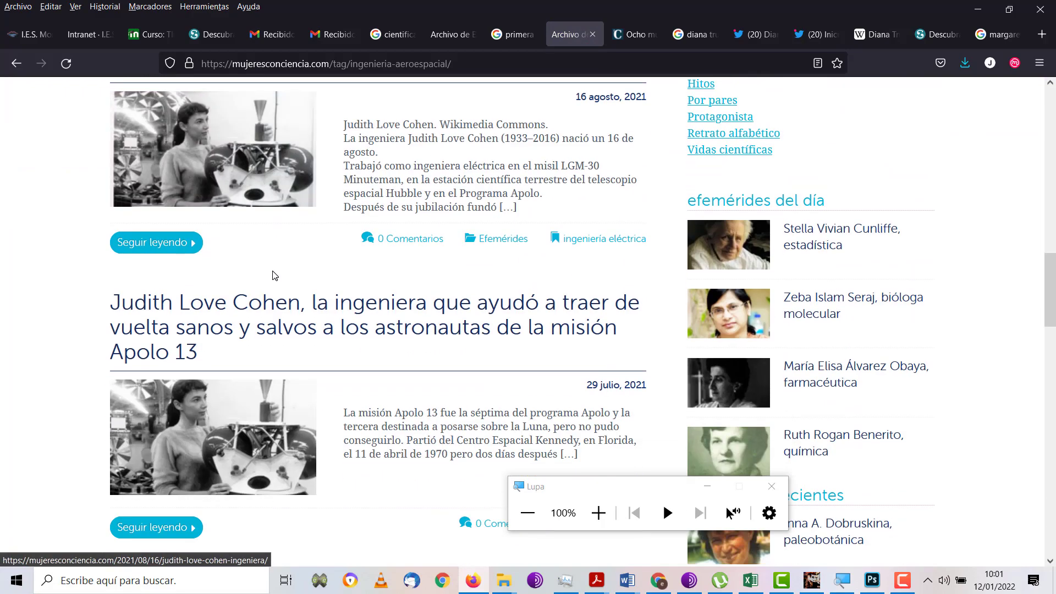
scroll(272, 272, "down", 4)
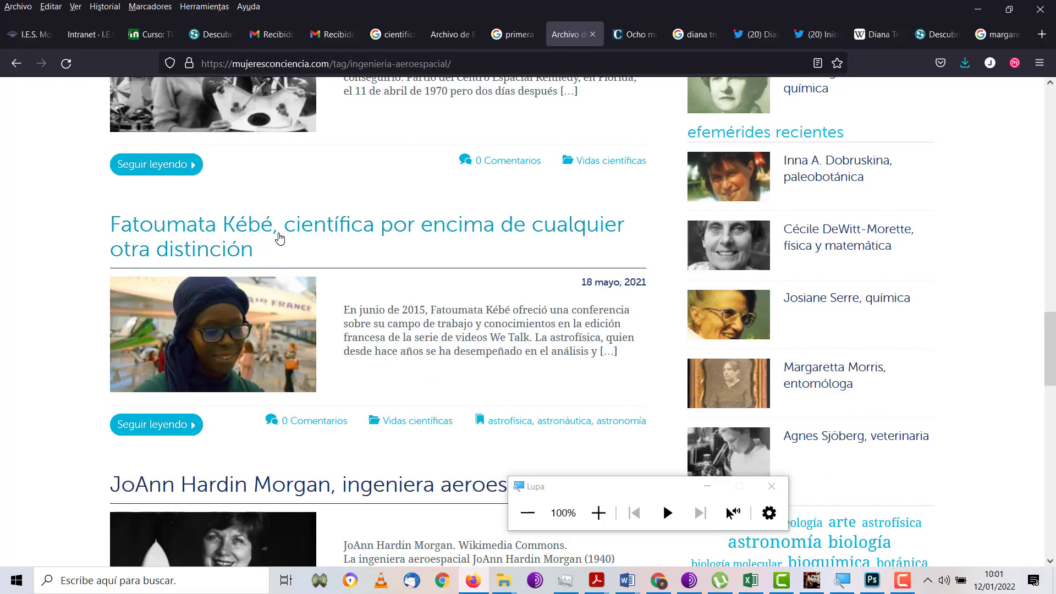
scroll(280, 242, "down", 3)
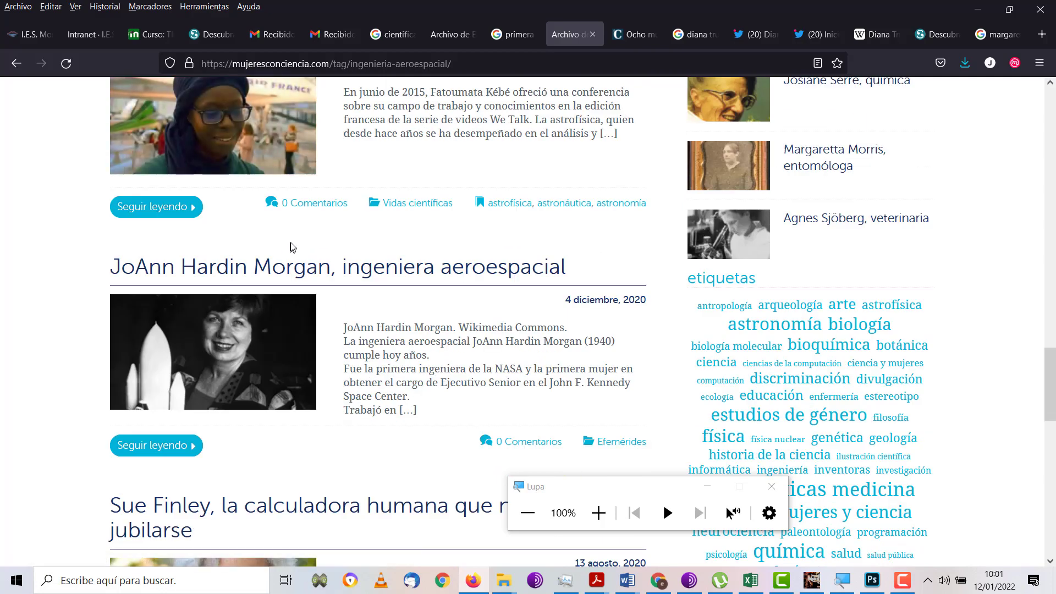
scroll(291, 247, "down", 3)
scroll(291, 246, "down", 2)
scroll(289, 246, "down", 3)
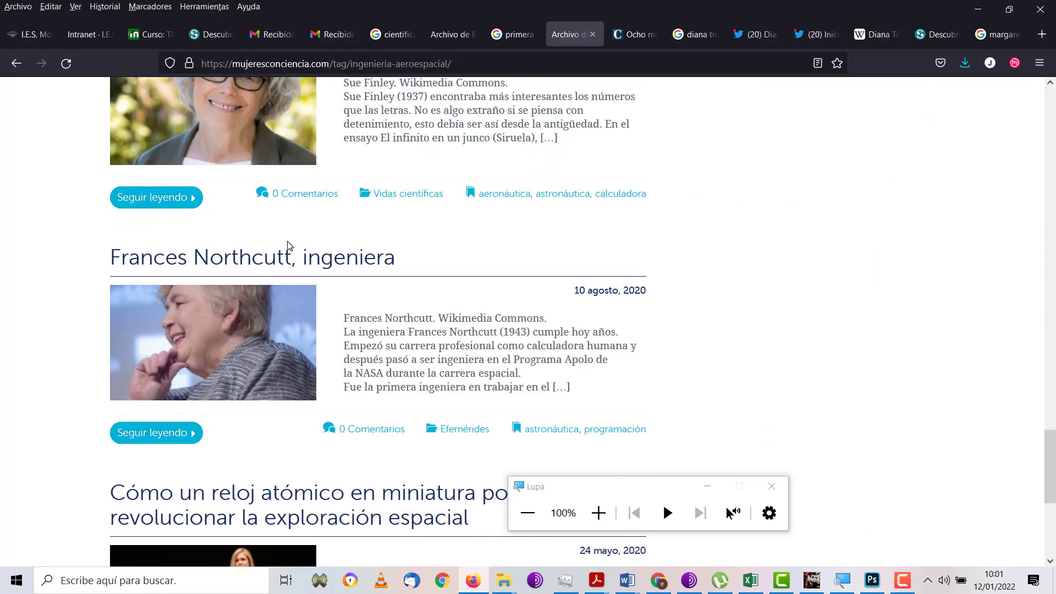
scroll(289, 237, "down", 2)
scroll(282, 231, "down", 2)
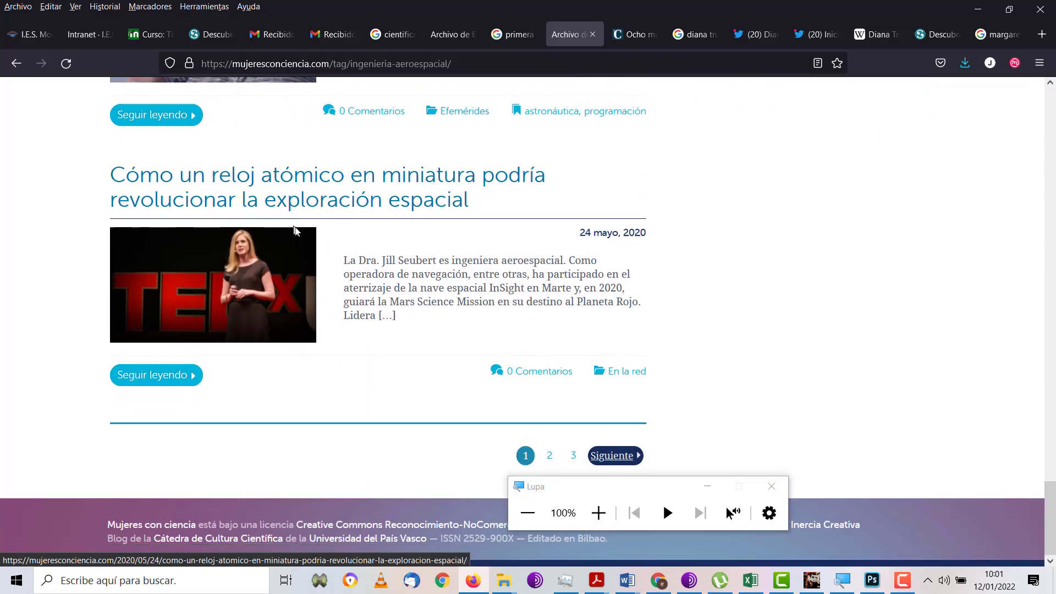
left_click(549, 455)
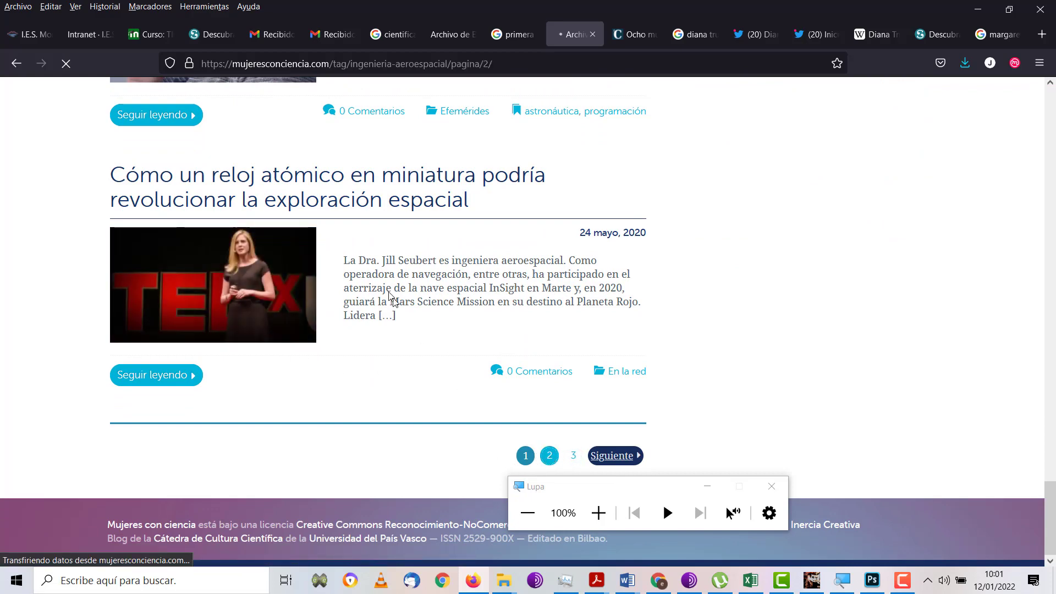
Scroll through the second page of aerospace engineering articles.
scroll(386, 277, "down", 2)
scroll(383, 271, "down", 3)
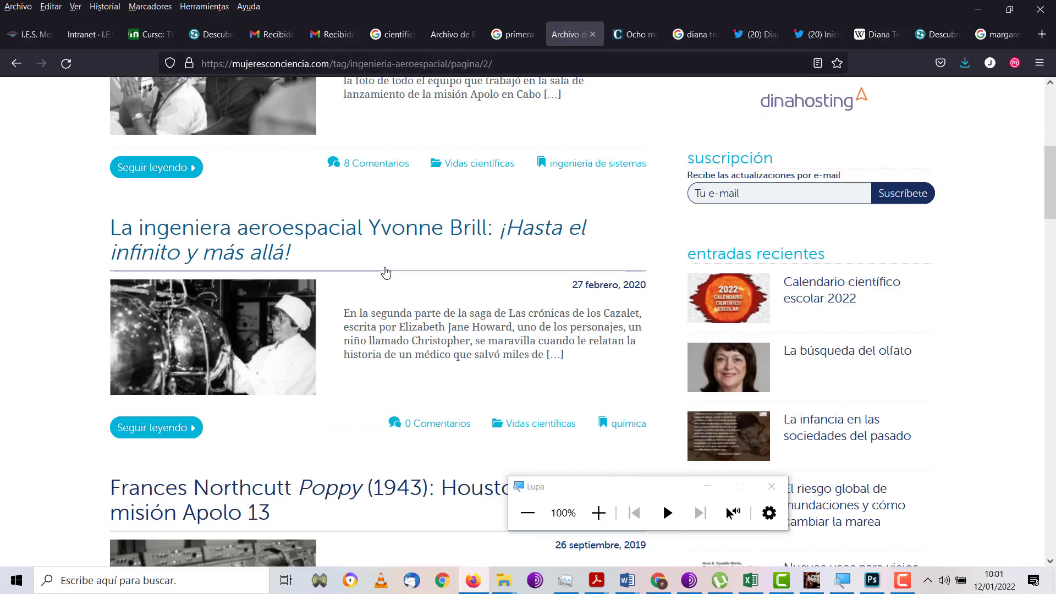
scroll(387, 265, "down", 2)
scroll(387, 266, "down", 2)
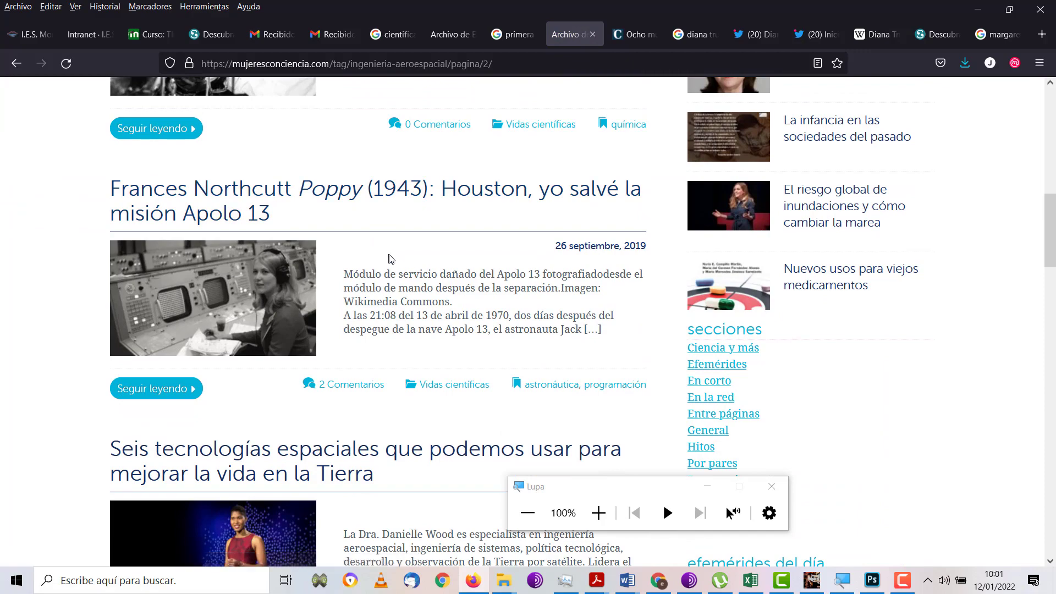
scroll(388, 260, "down", 2)
scroll(389, 255, "down", 2)
scroll(388, 257, "down", 2)
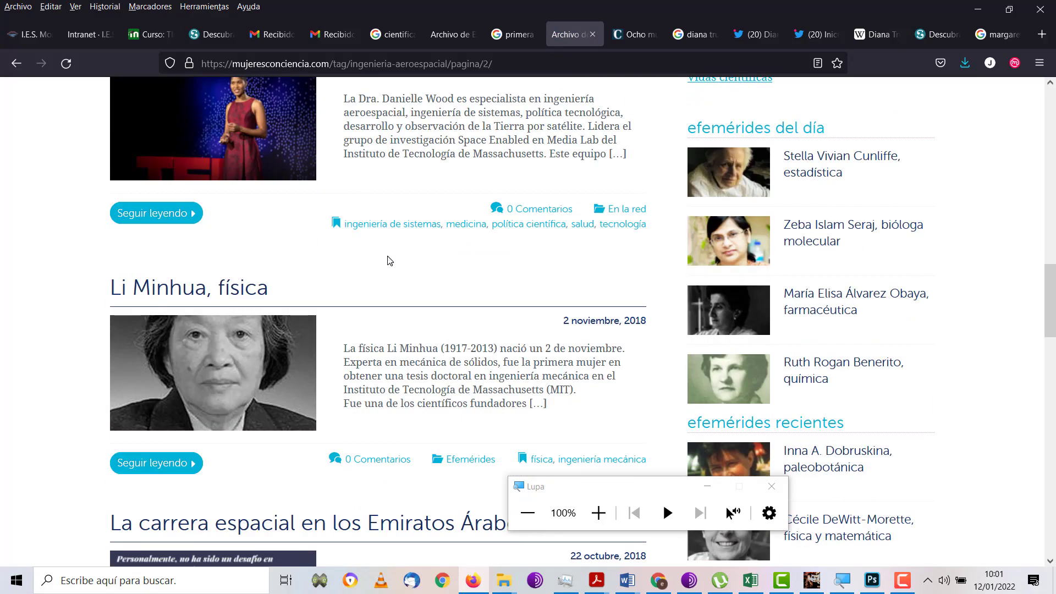
scroll(389, 255, "down", 3)
scroll(388, 254, "down", 1)
scroll(389, 257, "down", 4)
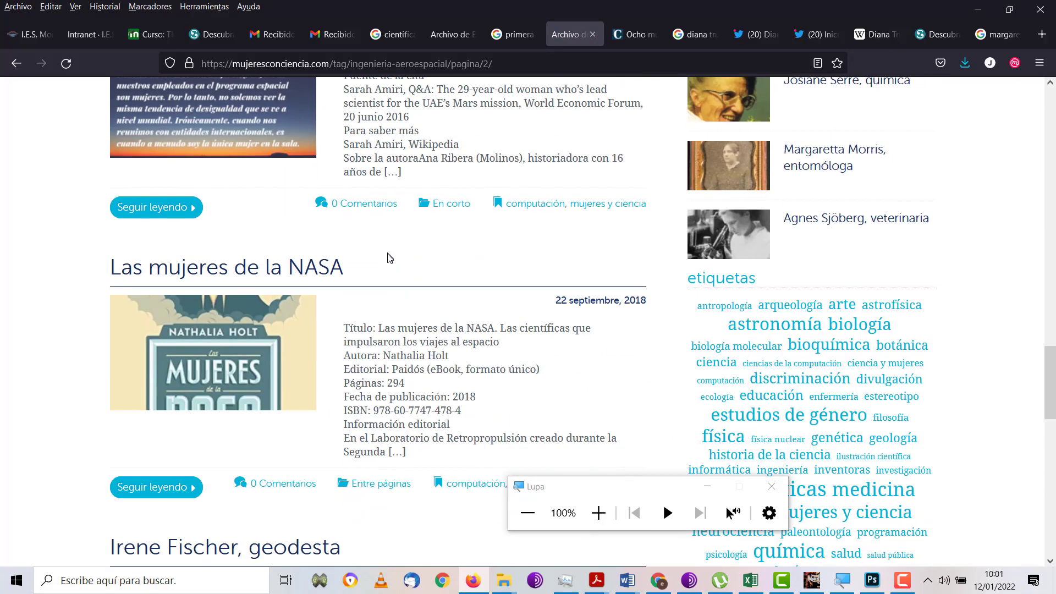
scroll(452, 240, "down", 4)
Search Google for 'marie curie' in a new tab.
left_click(1041, 34)
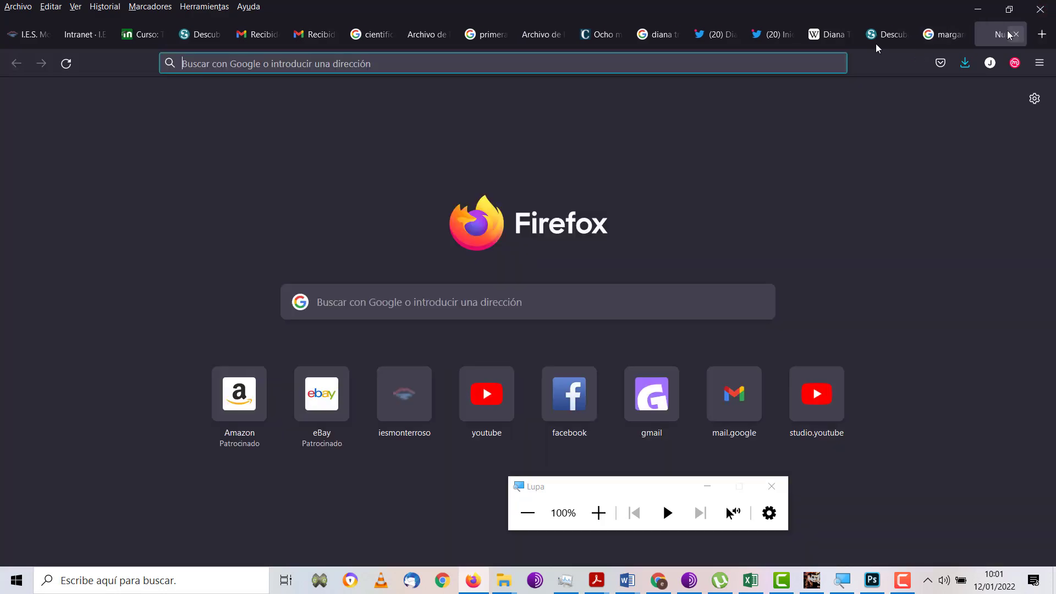
left_click(696, 59)
type("m")
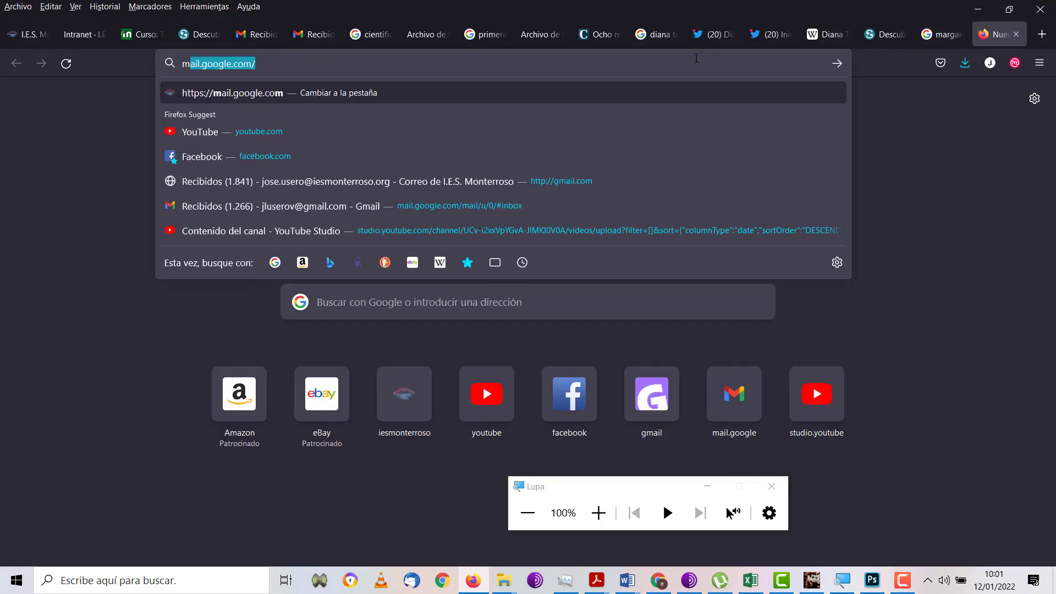
type("arie curie")
key("Return")
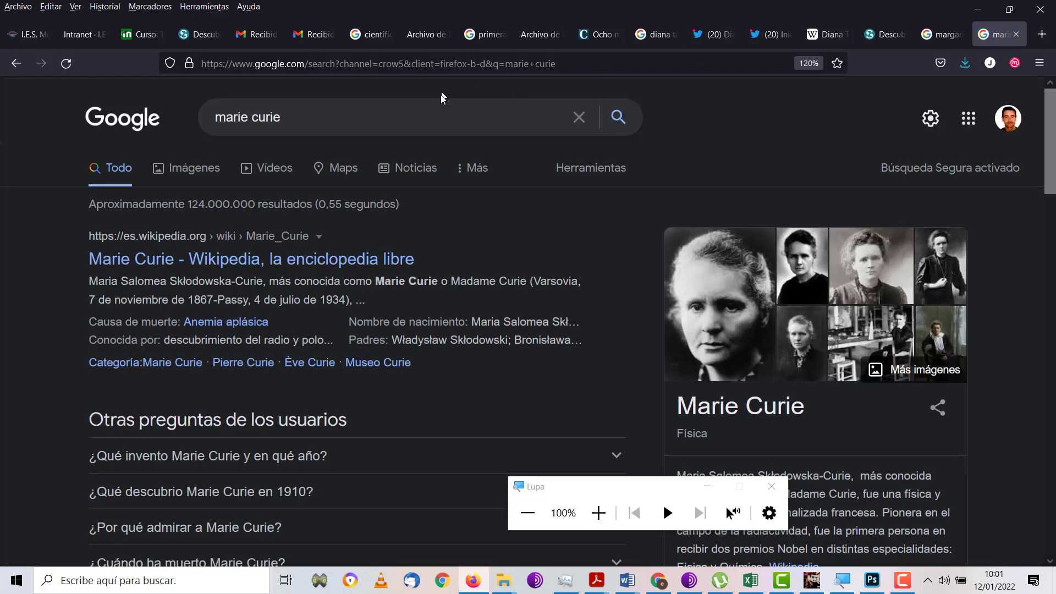
Replace the query and search for 'hedy lamarr'.
left_click(426, 117)
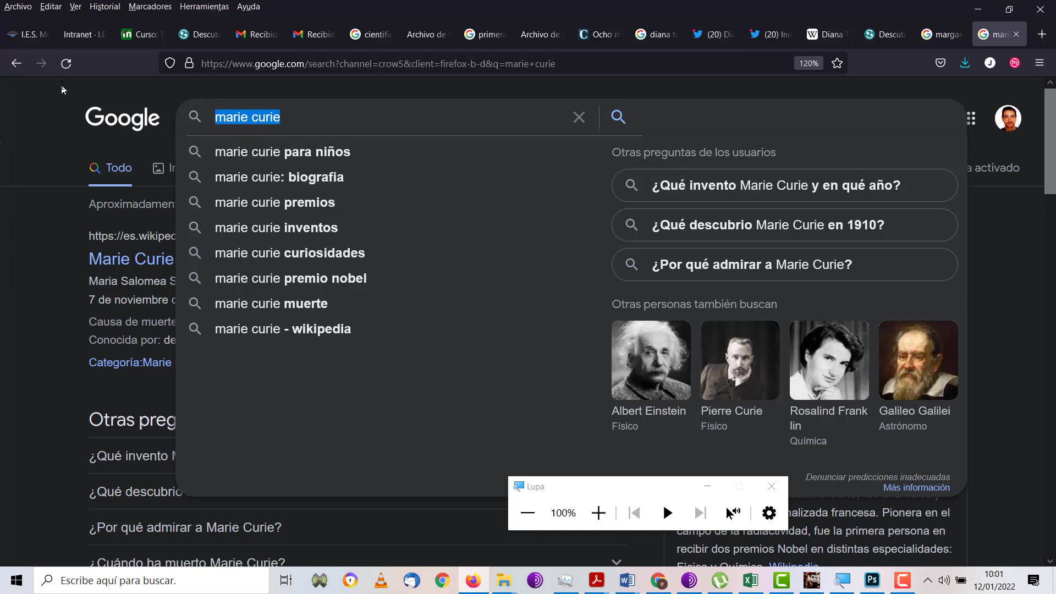
type("inventora del ")
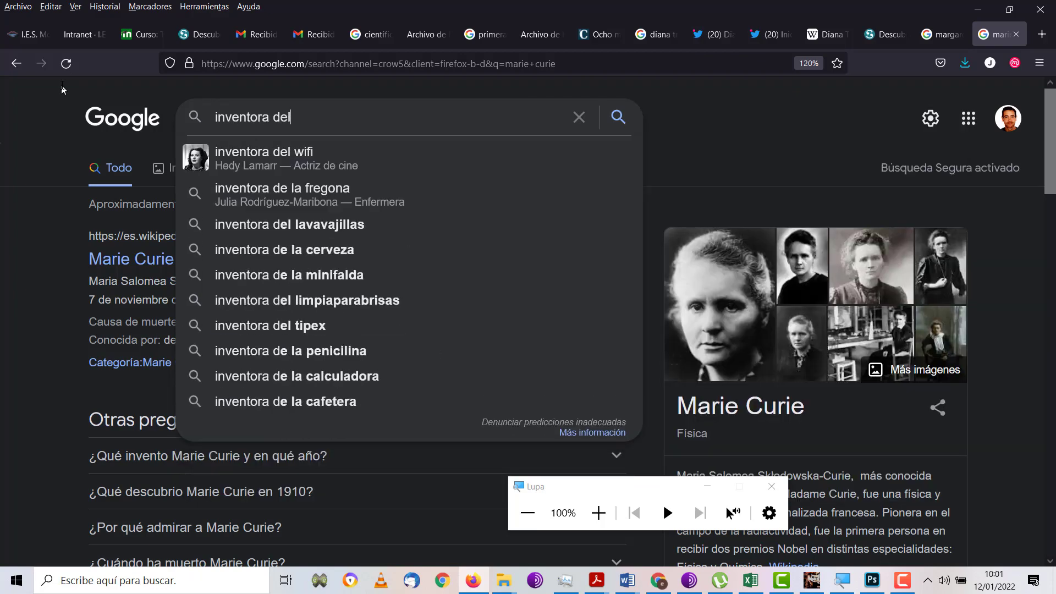
type("w")
key("BackSpace")
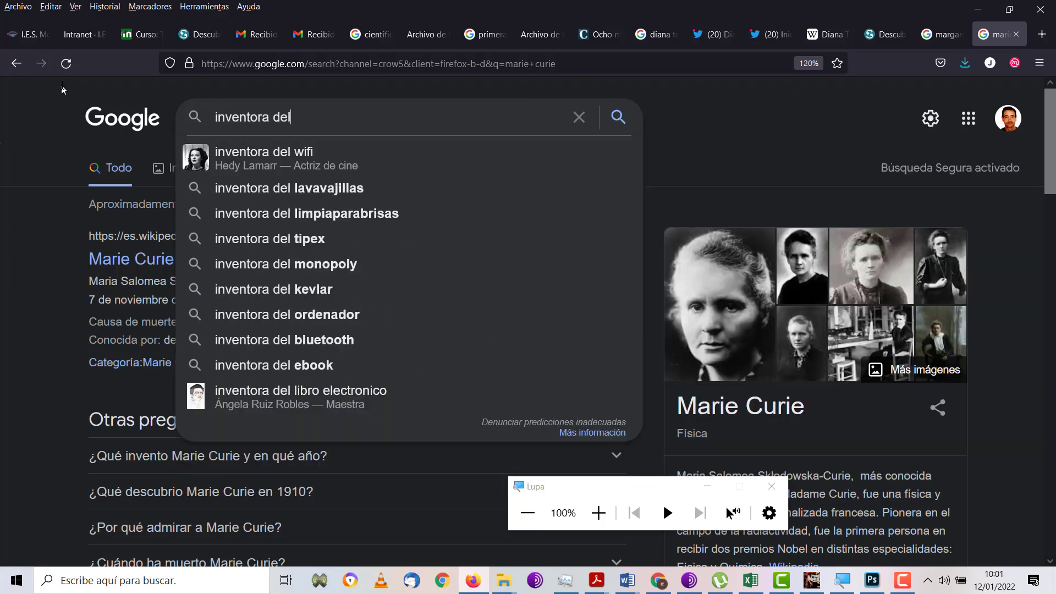
key("ctrl+a")
key("BackSpace")
type("hedy lamm")
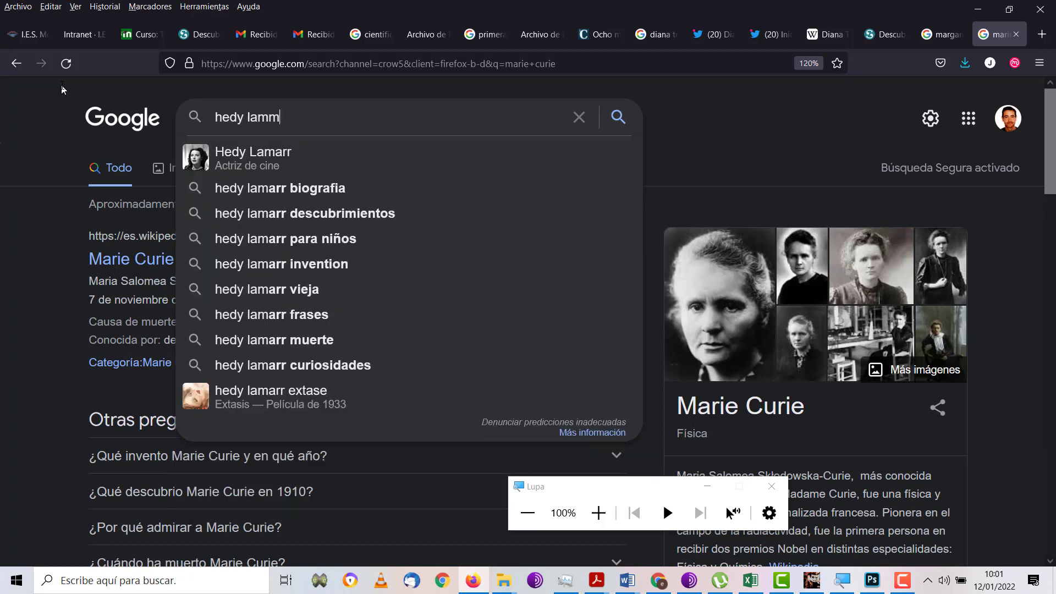
key("BackSpace")
type("ar")
key("Return")
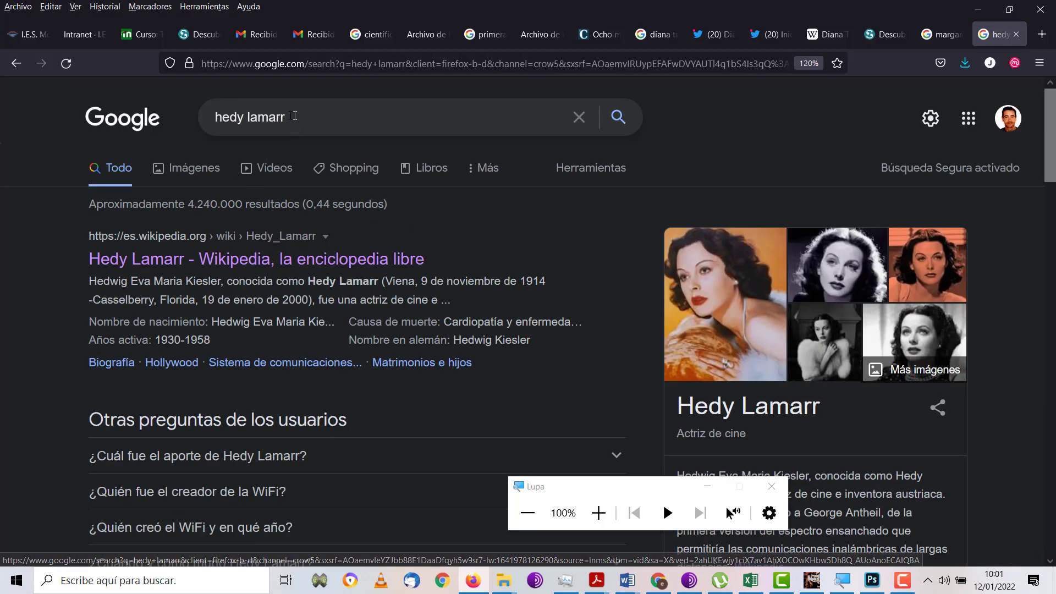
Replace the query and search for 'mujeres astronomas'.
key("slash")
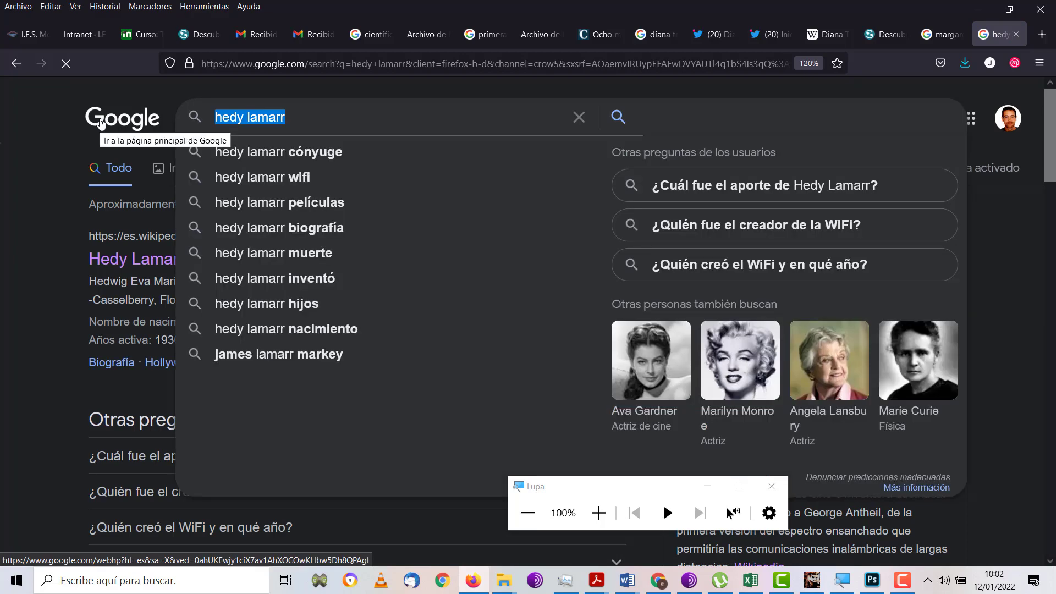
type("mu")
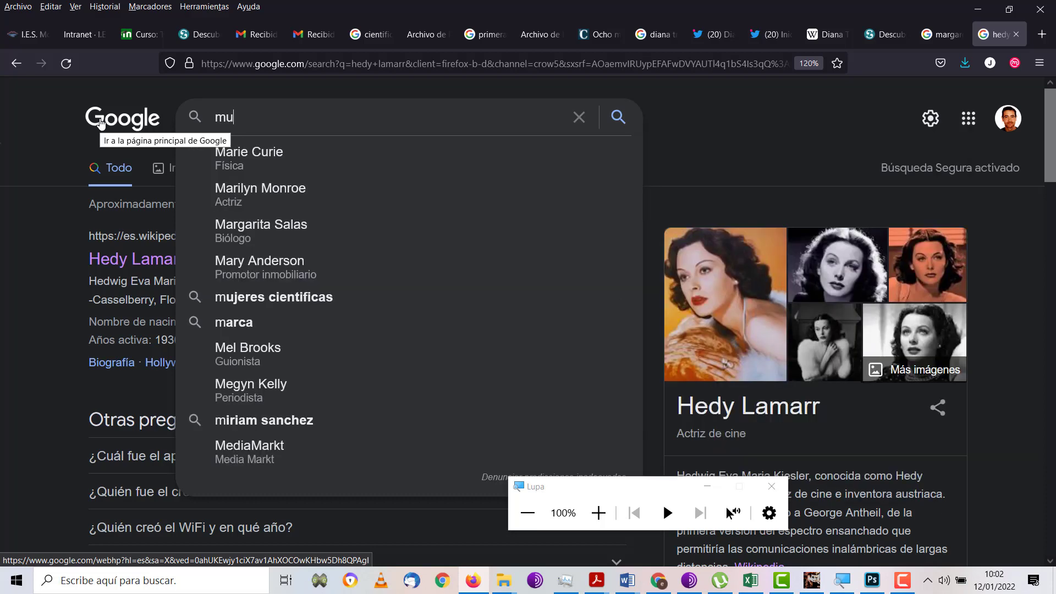
type("jeres cientificas")
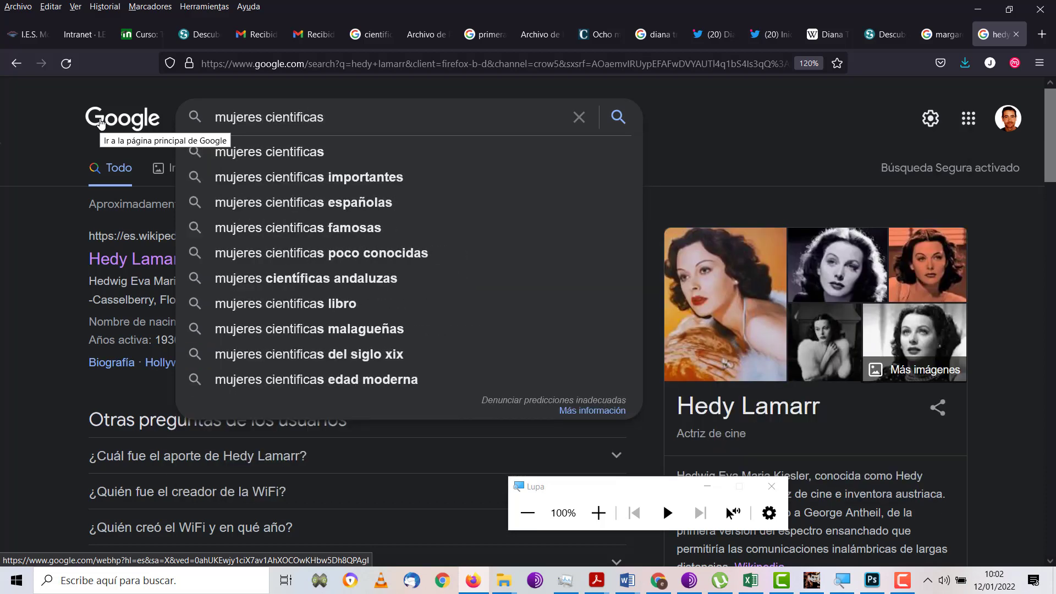
key("BackSpace")
key("BackSpace")
key("BackSpace")
key("BackSpace")
key("BackSpace")
key("BackSpace")
type("astr")
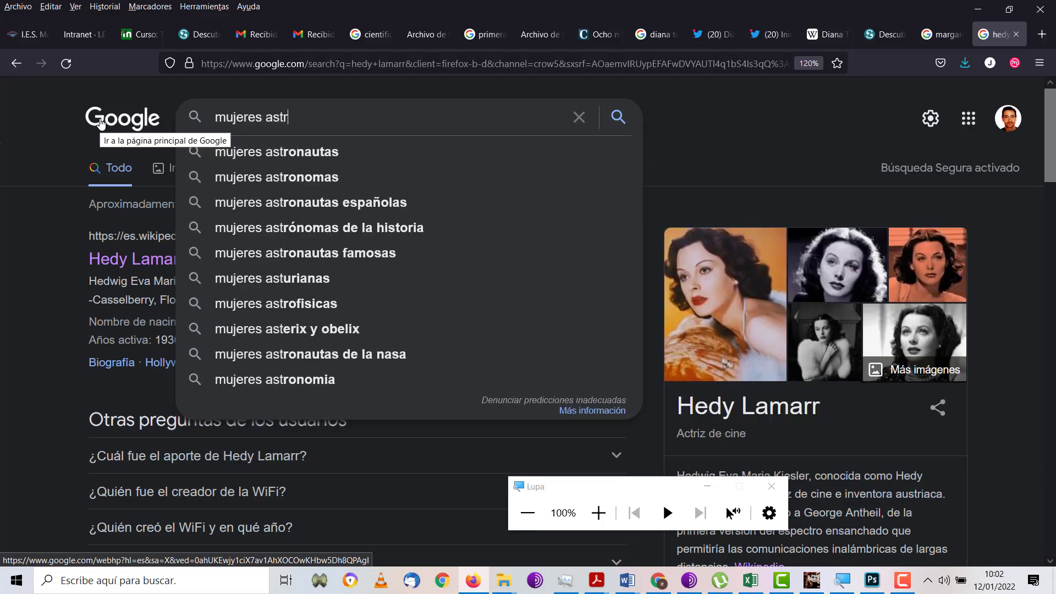
type("onomas")
key("Return")
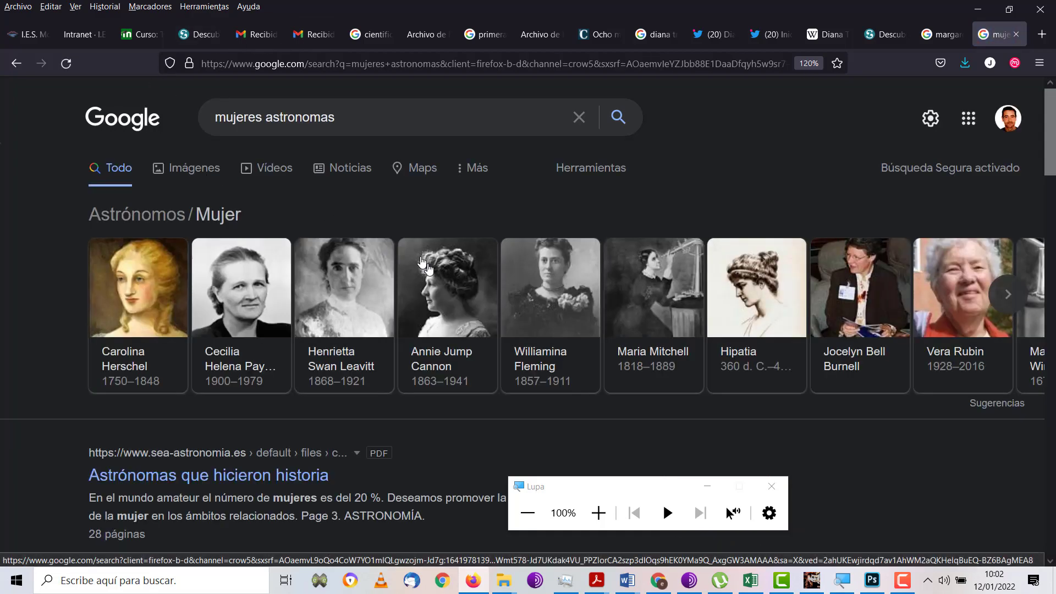
Page the astronomers carousel forward and back, then launch another app from the taskbar.
left_click(1012, 295)
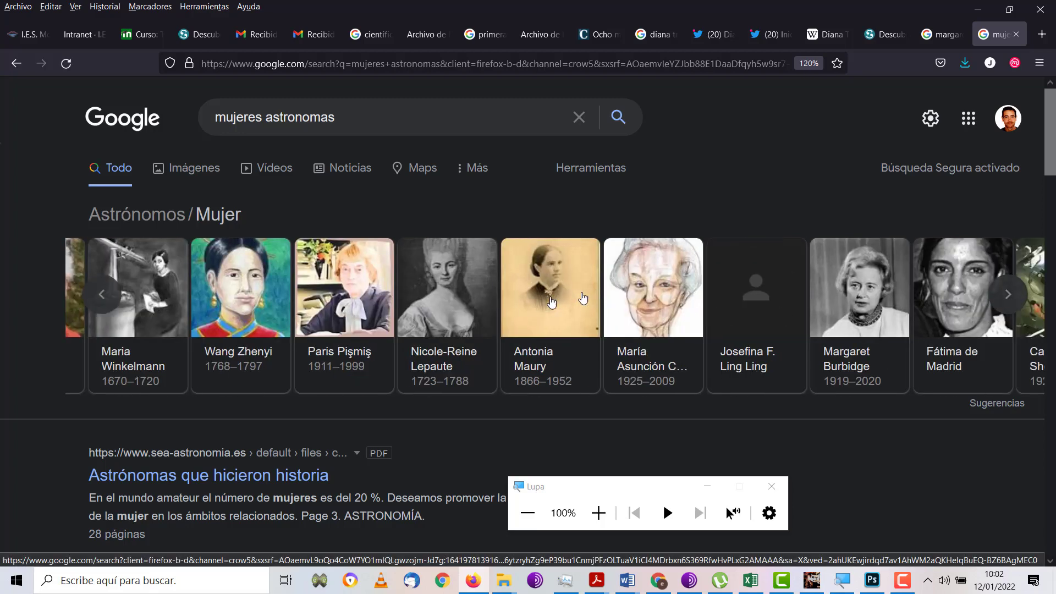
left_click(95, 303)
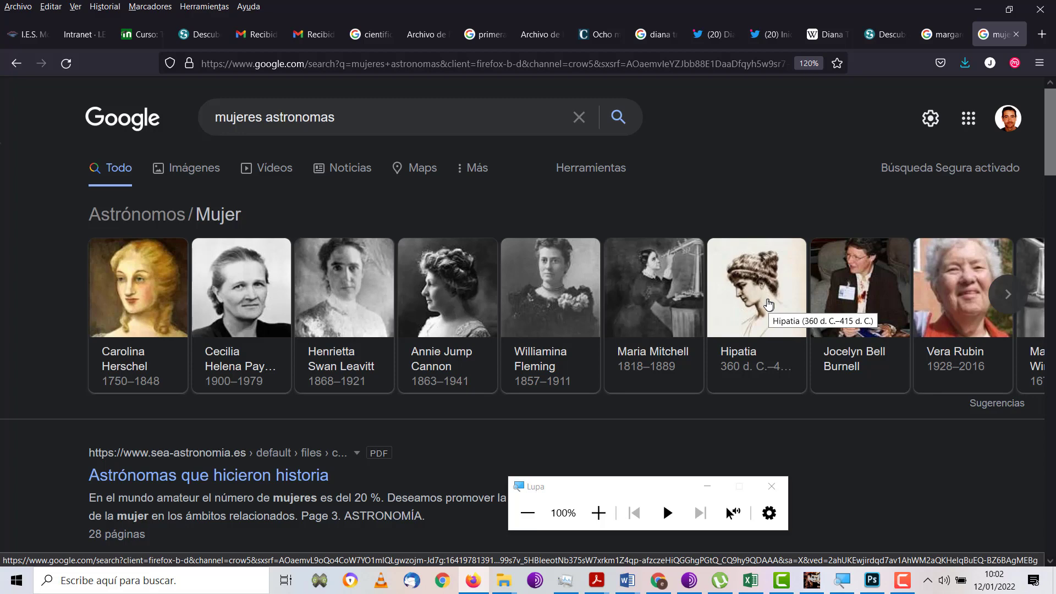
left_click(903, 578)
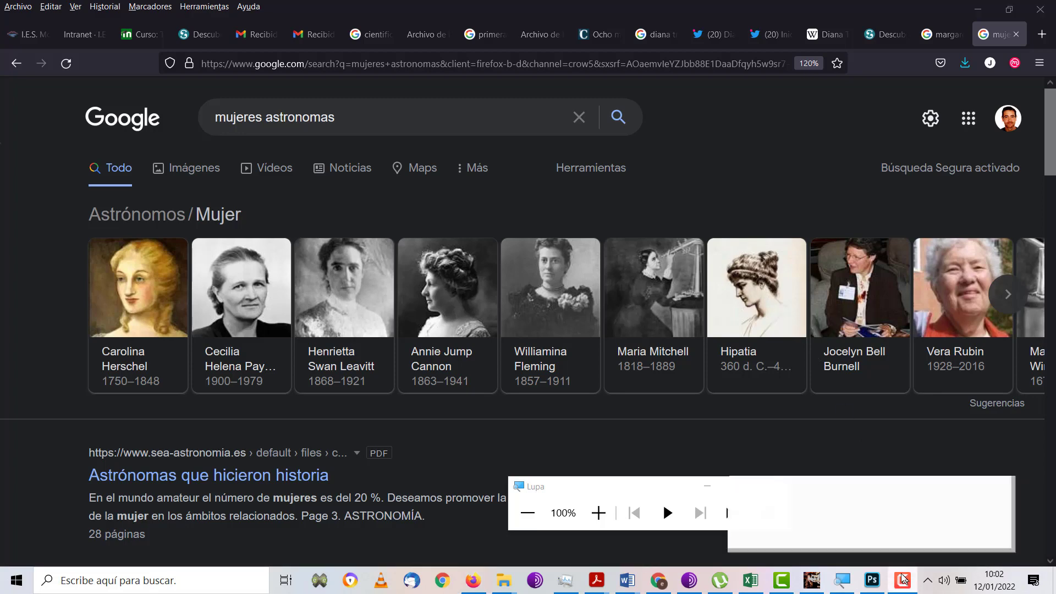